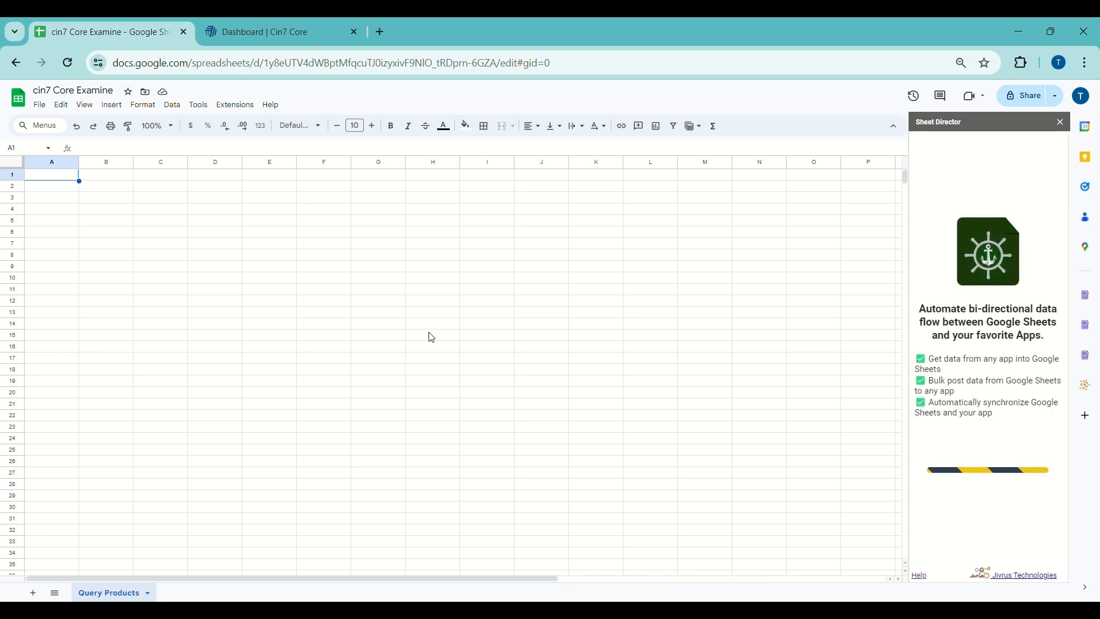
Step: Search the Sheet Director apps for "core" and choose Cin7 Core
{"action": "left_click", "coordinate": [948, 180]}
{"action": "type", "text": "core"}
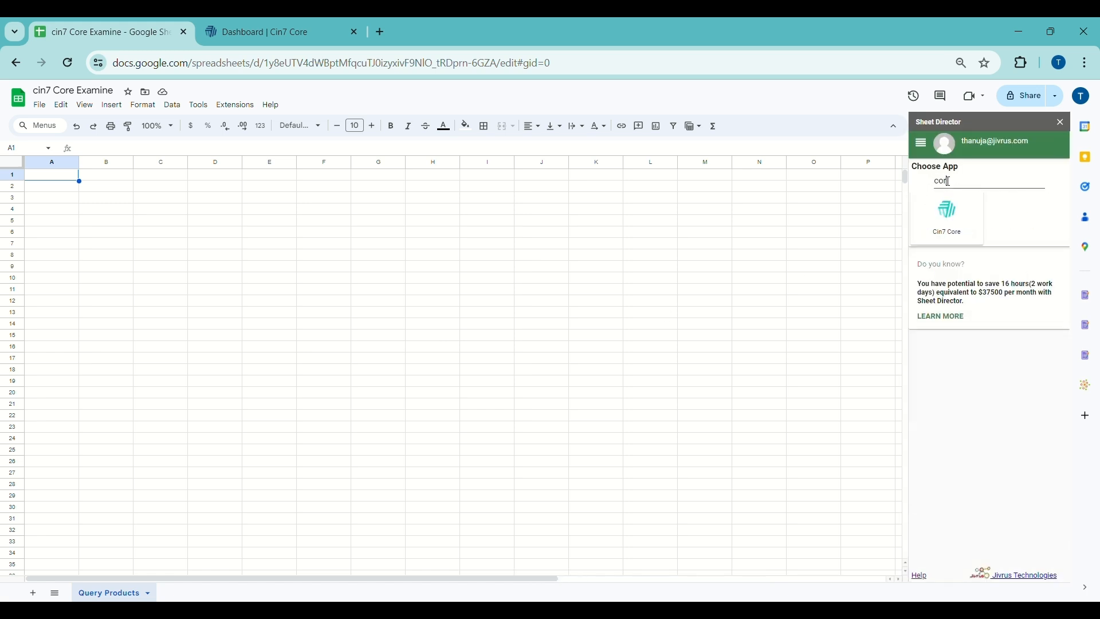
{"action": "left_click", "coordinate": [948, 217]}
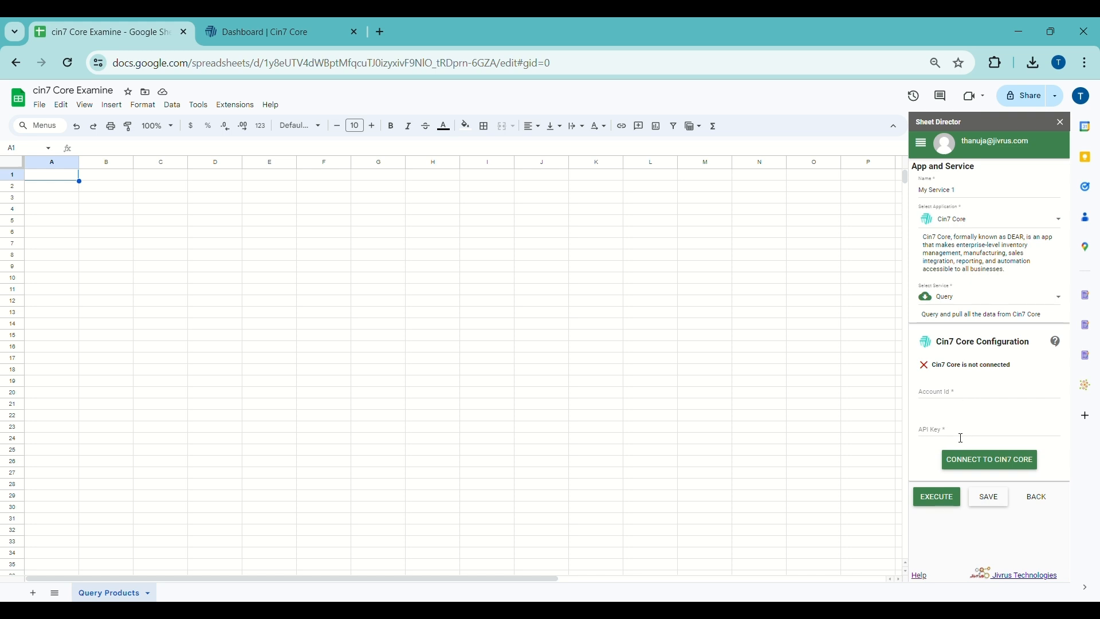
Step: Switch to Cin7 Core and open the setup of the Test application in the API integration
{"action": "left_click", "coordinate": [263, 22]}
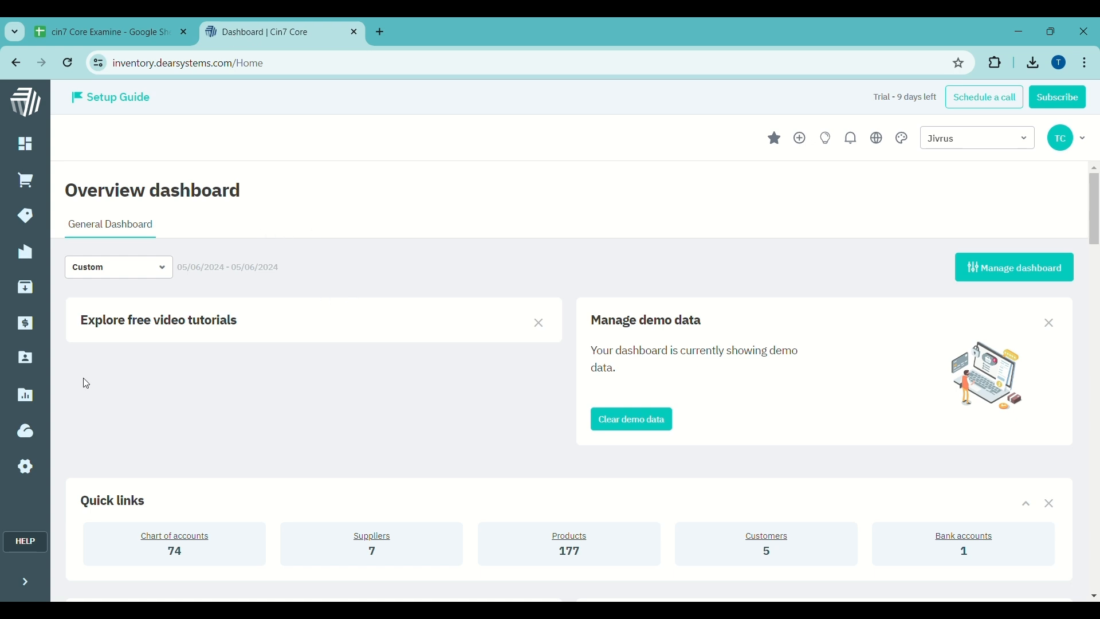
{"action": "left_click", "coordinate": [26, 434]}
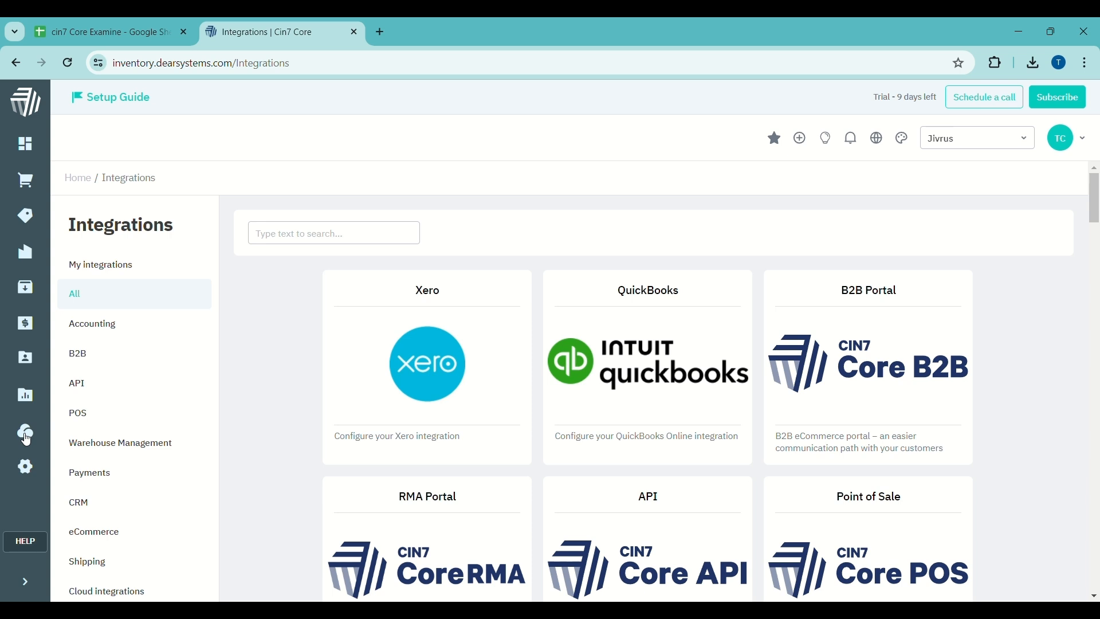
{"action": "left_click", "coordinate": [86, 394]}
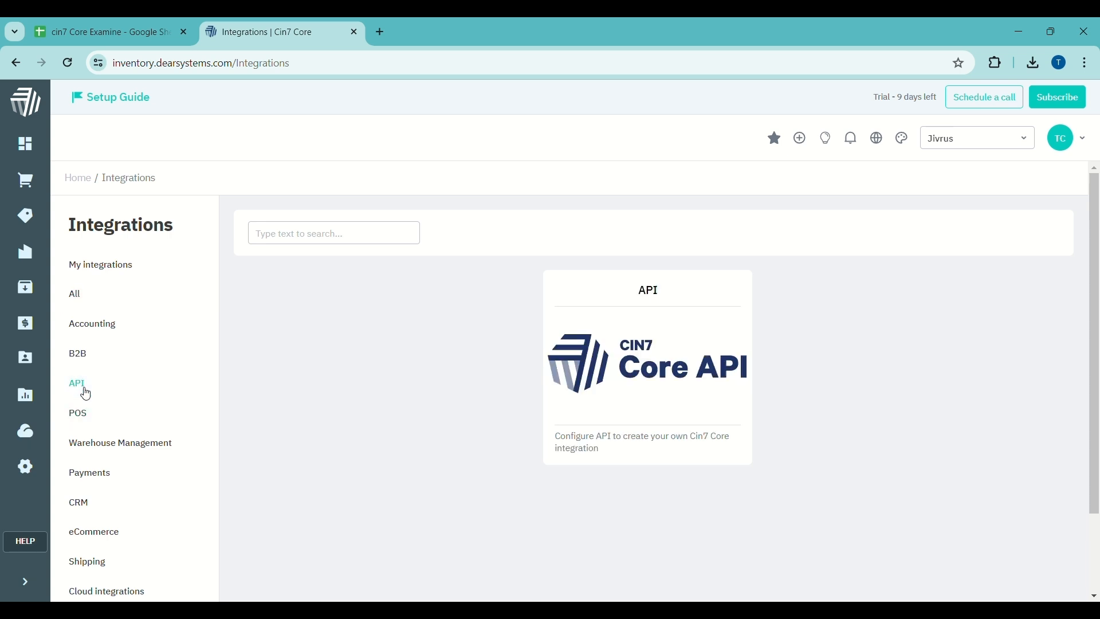
{"action": "left_click", "coordinate": [611, 354]}
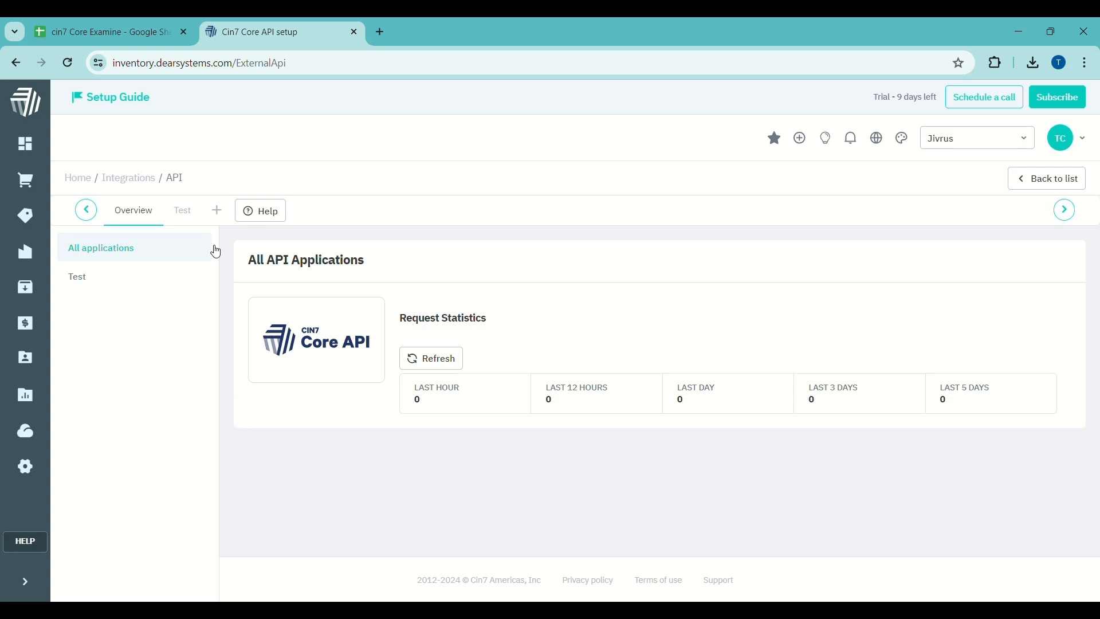
{"action": "left_click", "coordinate": [193, 223]}
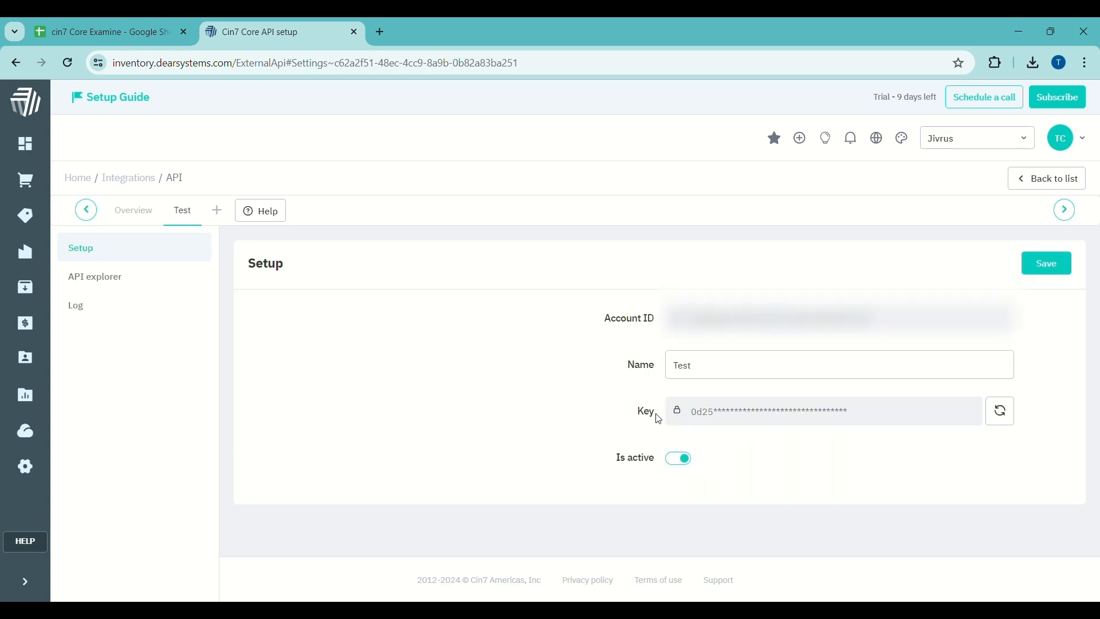
Step: Copy the API key and account ID from Cin7 Core into the Sheet Director configuration and connect to Cin7 Core
{"action": "left_click", "coordinate": [136, 32]}
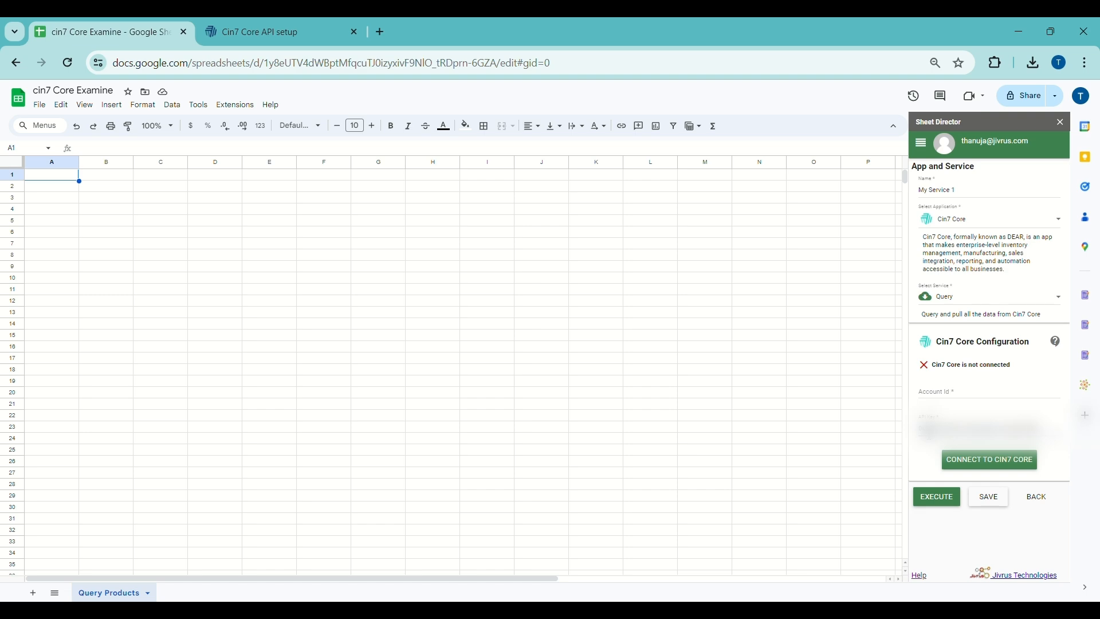
{"action": "left_click", "coordinate": [318, 24]}
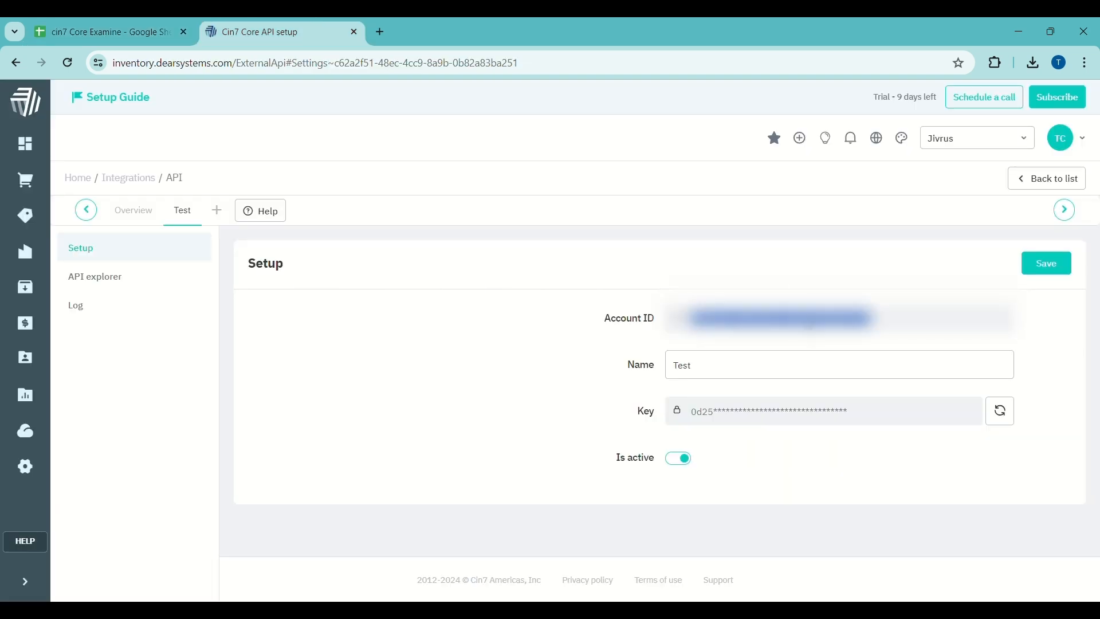
{"action": "left_click", "coordinate": [166, 29]}
{"action": "left_click", "coordinate": [968, 393]}
{"action": "key", "text": "ctrl+v"}
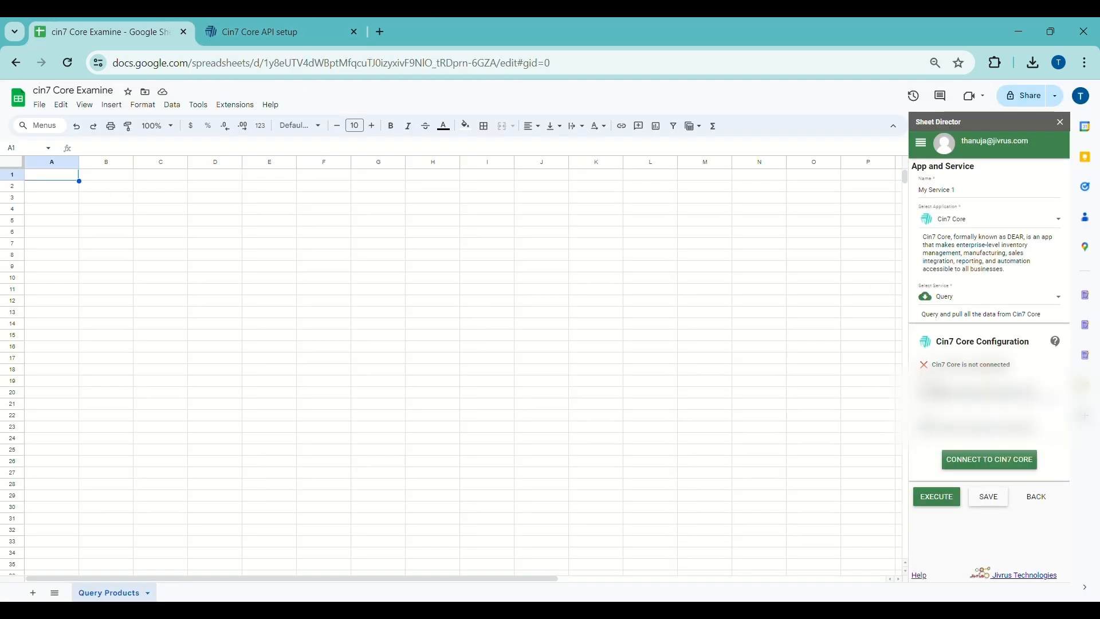
{"action": "left_click", "coordinate": [1021, 460]}
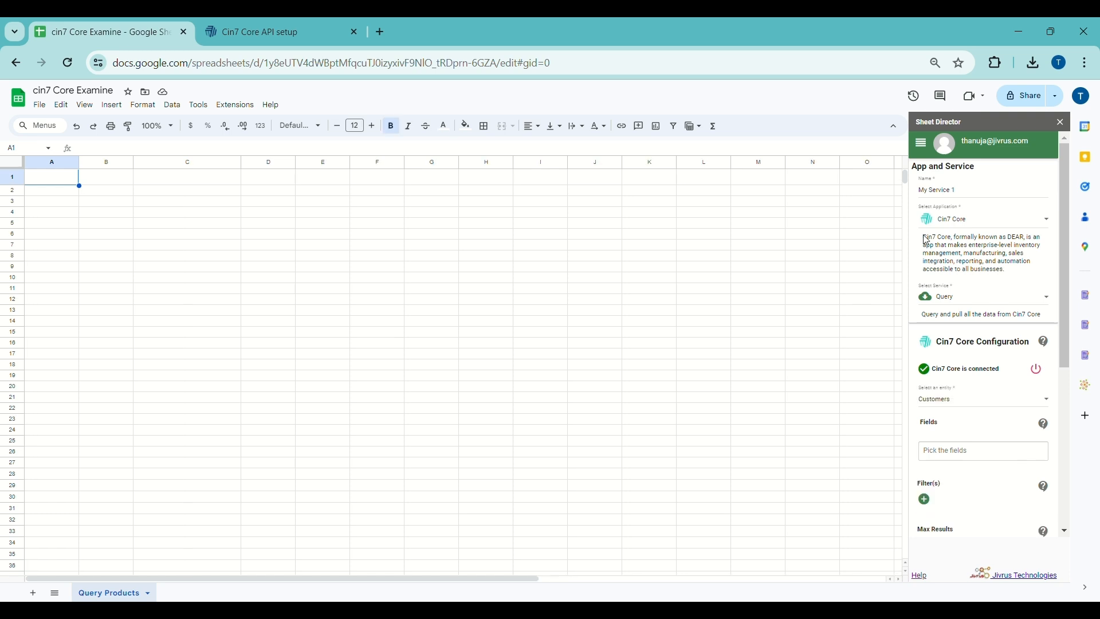
Step: Name the service "Products Query Service" and choose Query as its service type
{"action": "triple_click", "coordinate": [1020, 196]}
{"action": "type", "text": "Products Query Service"}
{"action": "left_click", "coordinate": [975, 309]}
{"action": "left_click", "coordinate": [970, 307]}
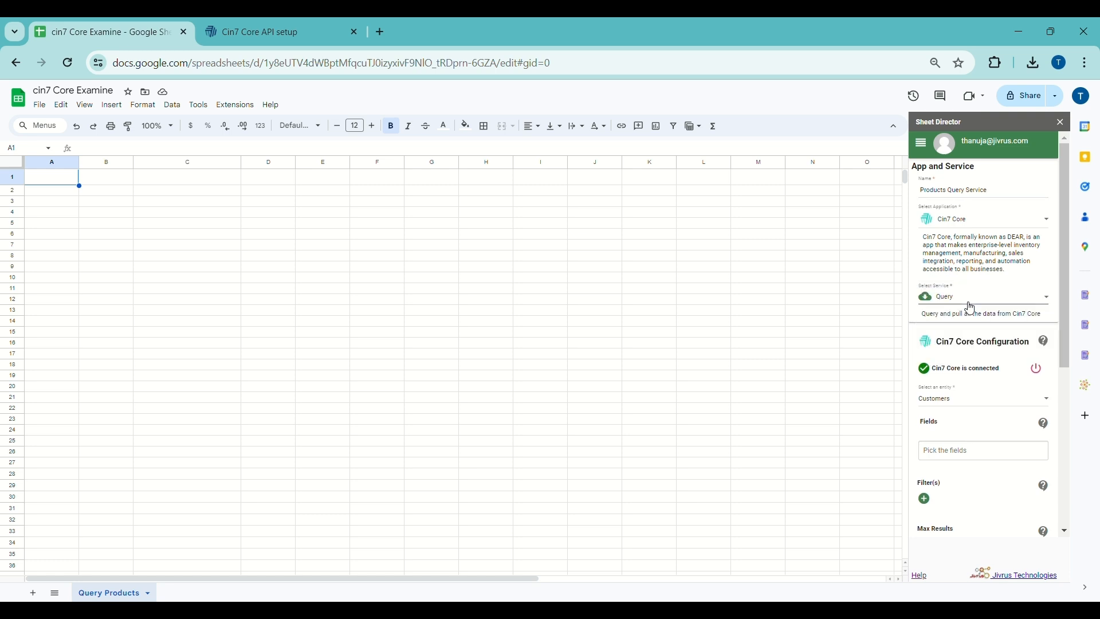
Step: Choose Products as the entity to query
{"action": "left_click", "coordinate": [981, 405]}
{"action": "scroll", "coordinate": [970, 484], "scroll_direction": "down", "scroll_amount": 3}
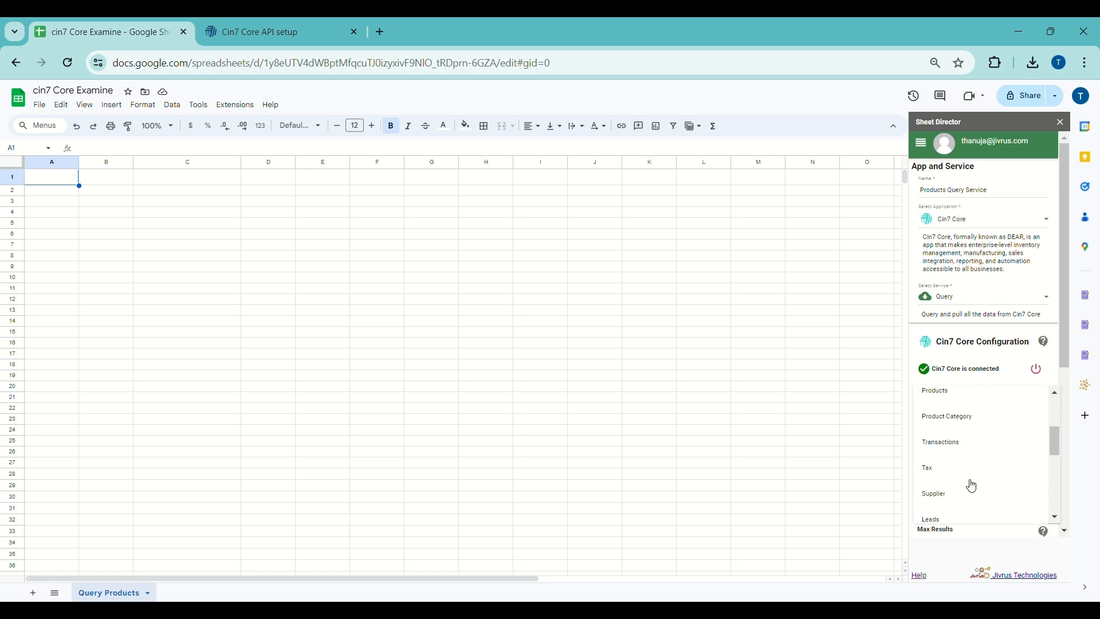
{"action": "scroll", "coordinate": [968, 436], "scroll_direction": "up", "scroll_amount": 2}
{"action": "left_click", "coordinate": [970, 429]}
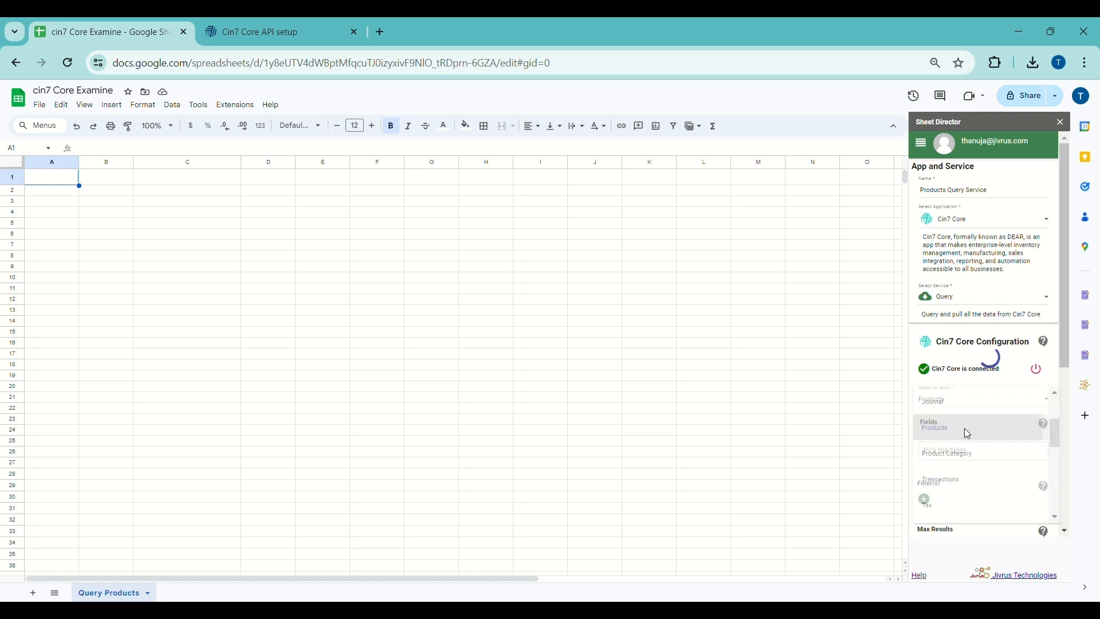
Step: Add the Name, SKU and Width fields to the products query
{"action": "scroll", "coordinate": [970, 434], "scroll_direction": "down", "scroll_amount": 1}
{"action": "left_click", "coordinate": [974, 417]}
{"action": "type", "text": "name"}
{"action": "key", "text": "Return"}
{"action": "type", "text": "sku"}
{"action": "key", "text": "Return"}
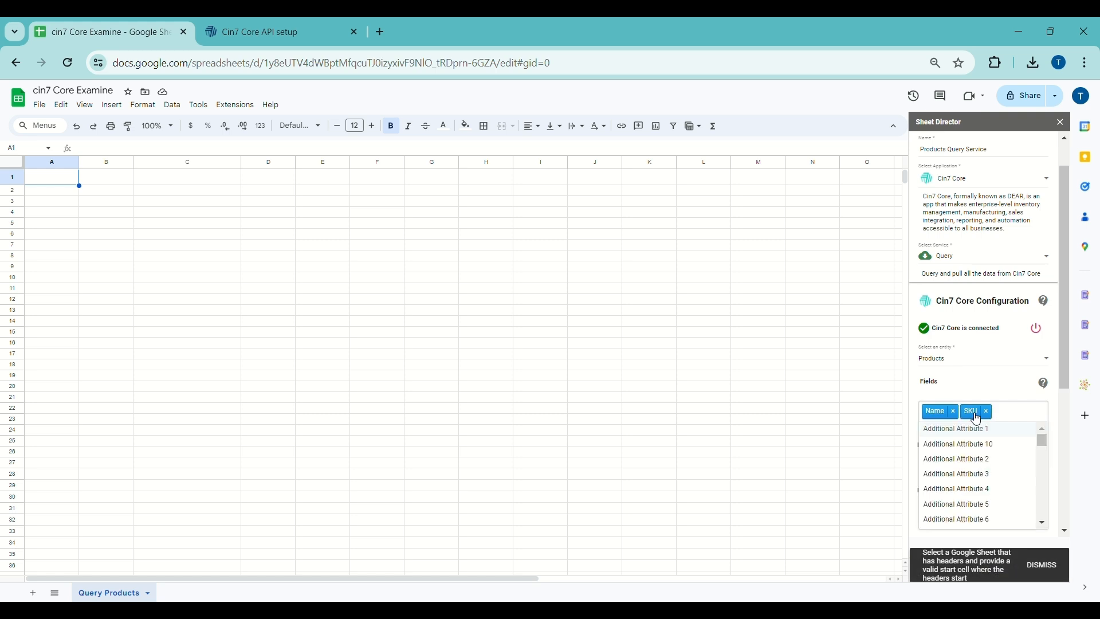
{"action": "type", "text": "widh"}
{"action": "key", "text": "BackSpace"}
{"action": "type", "text": "th"}
{"action": "key", "text": "Return"}
Step: Add BOM Type, Warranty Name, Tags, Sellable, Weight, Type, Status, Sale Tax Rule, Quantity To Produce, Stock Locator and Weight Units to the query fields
{"action": "scroll", "coordinate": [970, 432], "scroll_direction": "down", "scroll_amount": 2}
{"action": "left_click", "coordinate": [969, 430]}
{"action": "scroll", "coordinate": [973, 493], "scroll_direction": "down", "scroll_amount": 10}
{"action": "scroll", "coordinate": [973, 508], "scroll_direction": "down", "scroll_amount": 5}
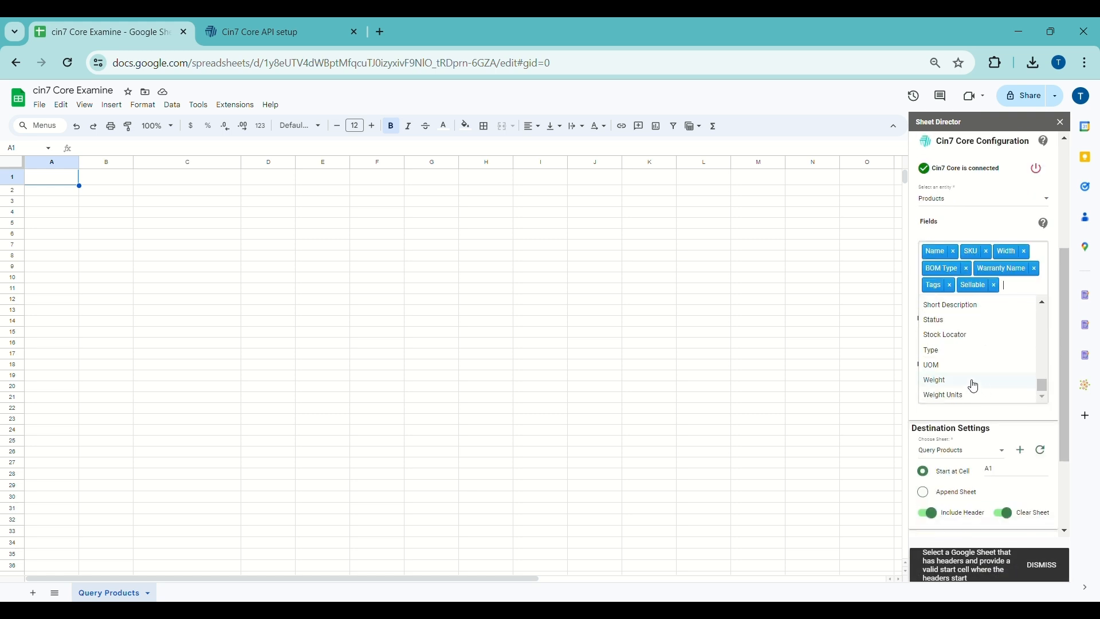
{"action": "left_click", "coordinate": [972, 383]}
{"action": "scroll", "coordinate": [974, 413], "scroll_direction": "down", "scroll_amount": 2}
{"action": "left_click", "coordinate": [974, 415]}
{"action": "left_click", "coordinate": [968, 461]}
{"action": "left_click", "coordinate": [1009, 219]}
Step: Limit the query to a maximum of 25 results
{"action": "scroll", "coordinate": [968, 343], "scroll_direction": "down", "scroll_amount": 2}
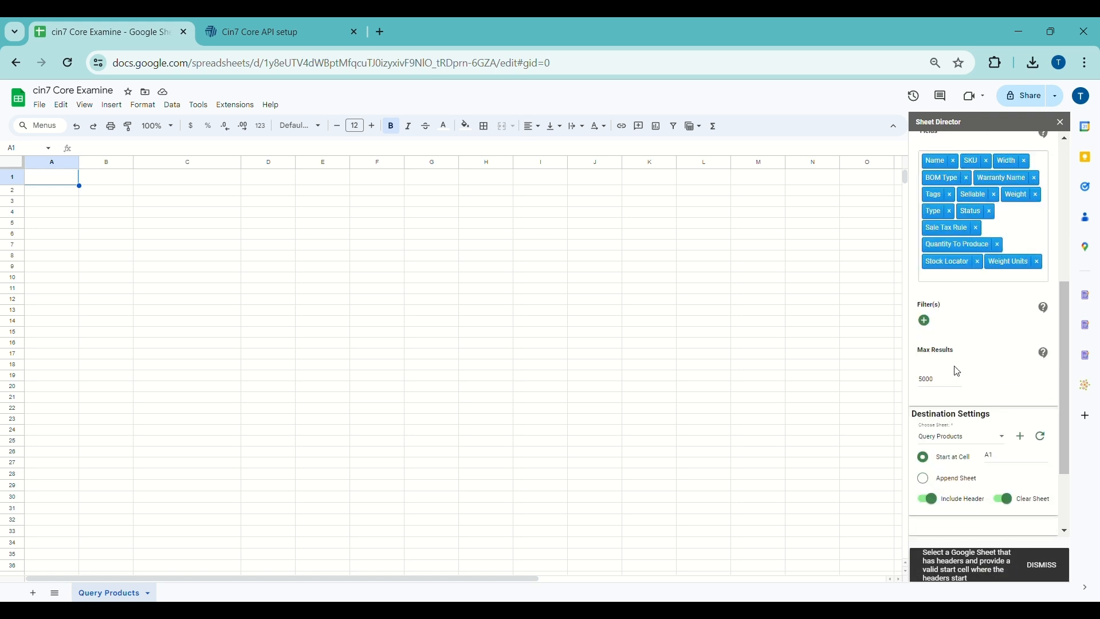
{"action": "double_click", "coordinate": [935, 385]}
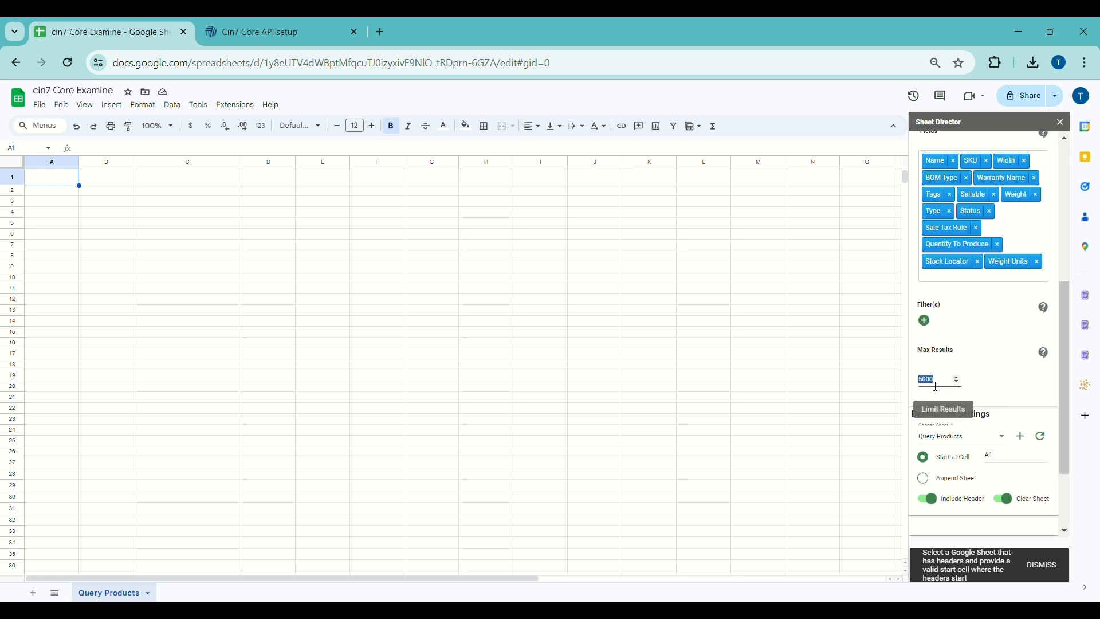
{"action": "type", "text": "25"}
Step: Use the existing Query Products sheet as the query's destination without creating a new sheet
{"action": "scroll", "coordinate": [955, 343], "scroll_direction": "down", "scroll_amount": 2}
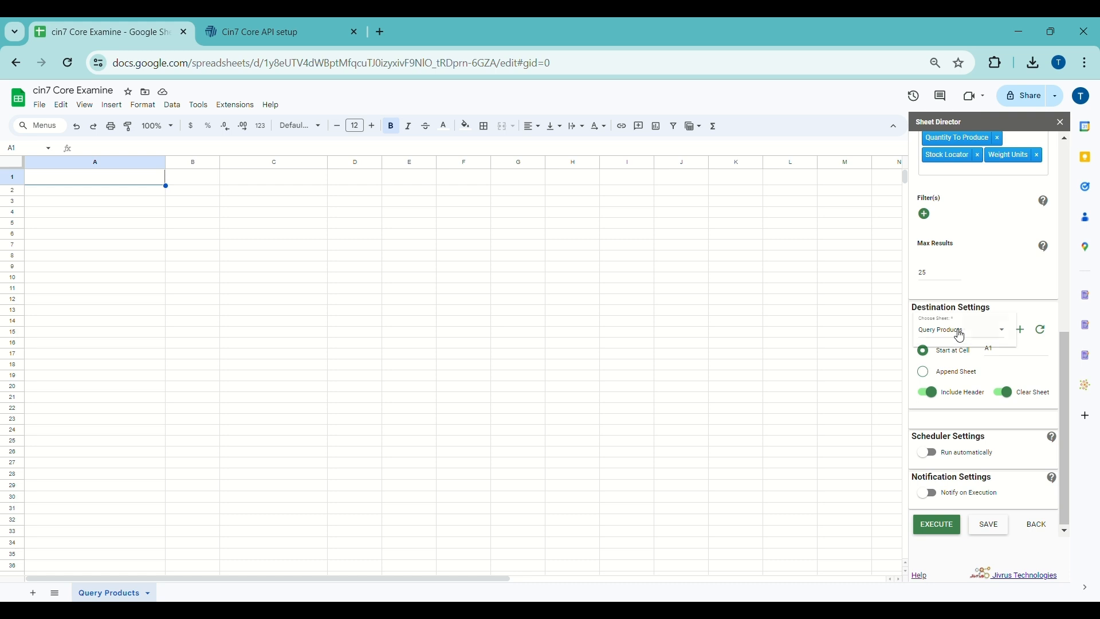
{"action": "left_click", "coordinate": [952, 339]}
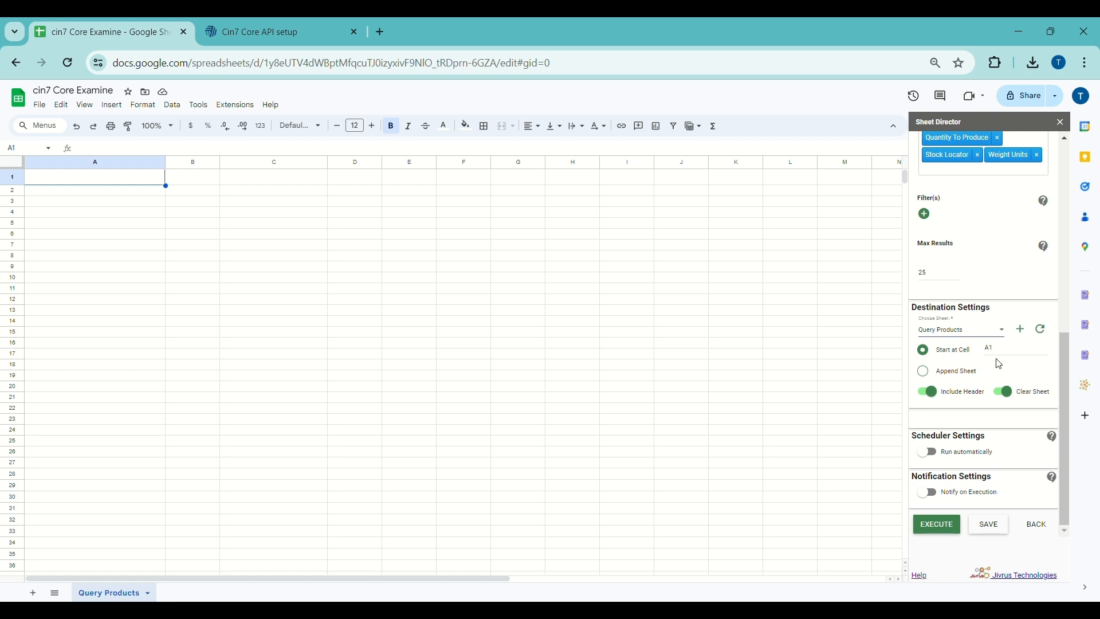
{"action": "left_click", "coordinate": [1025, 337]}
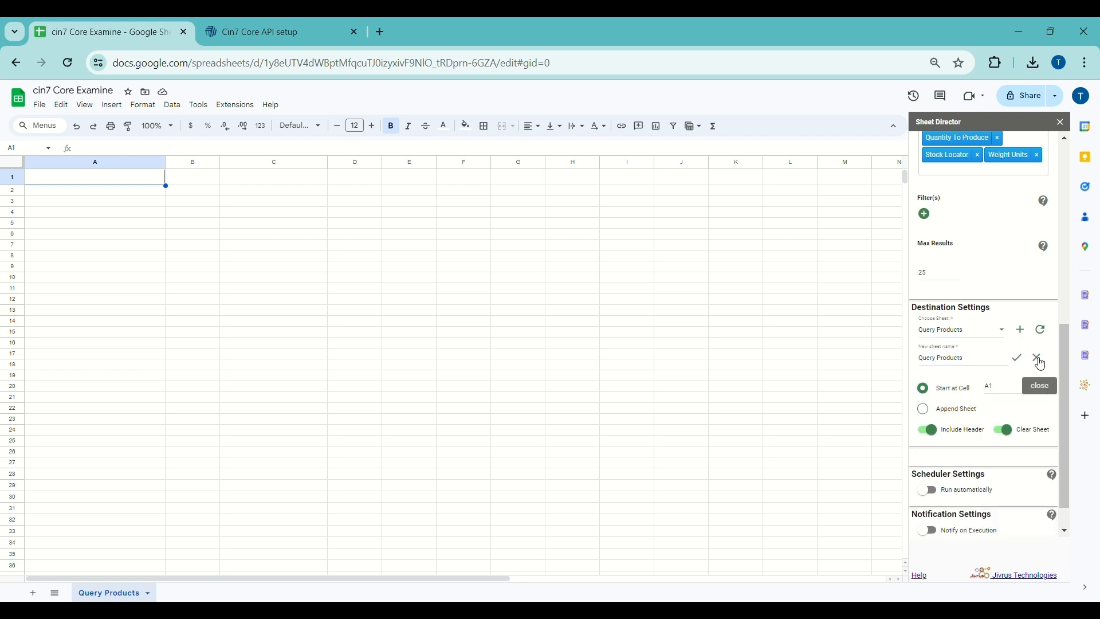
{"action": "left_click", "coordinate": [1036, 358]}
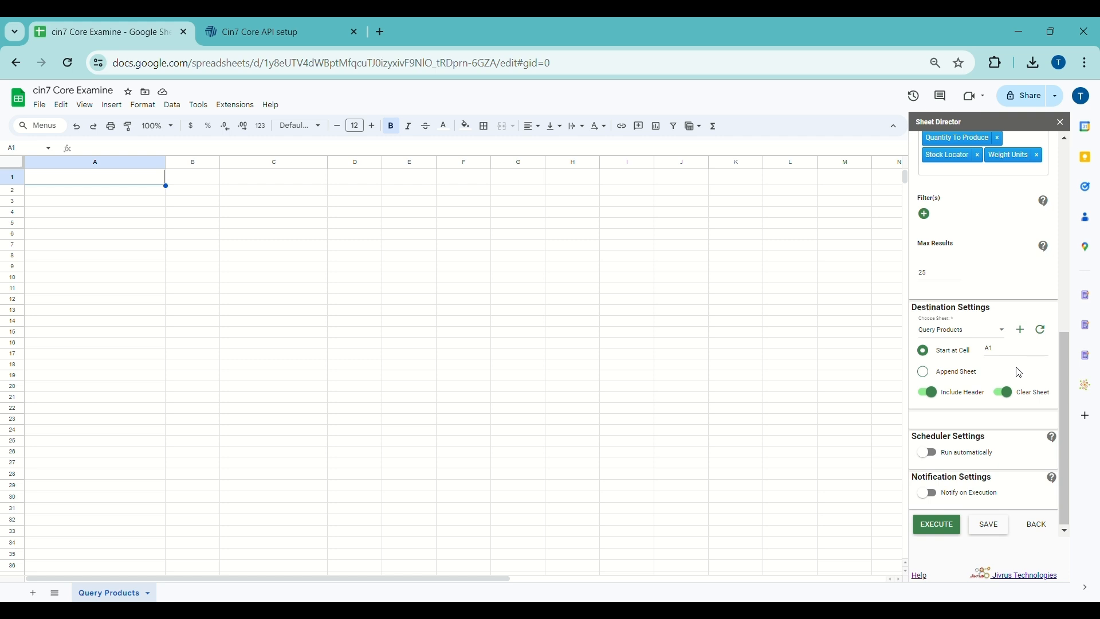
Step: Execute the products query with Include Header and Clear Sheet enabled, and review the imported columns
{"action": "left_click", "coordinate": [930, 394]}
{"action": "left_click", "coordinate": [930, 394]}
{"action": "left_click", "coordinate": [1005, 394]}
{"action": "left_click", "coordinate": [1011, 399]}
{"action": "left_click", "coordinate": [941, 529]}
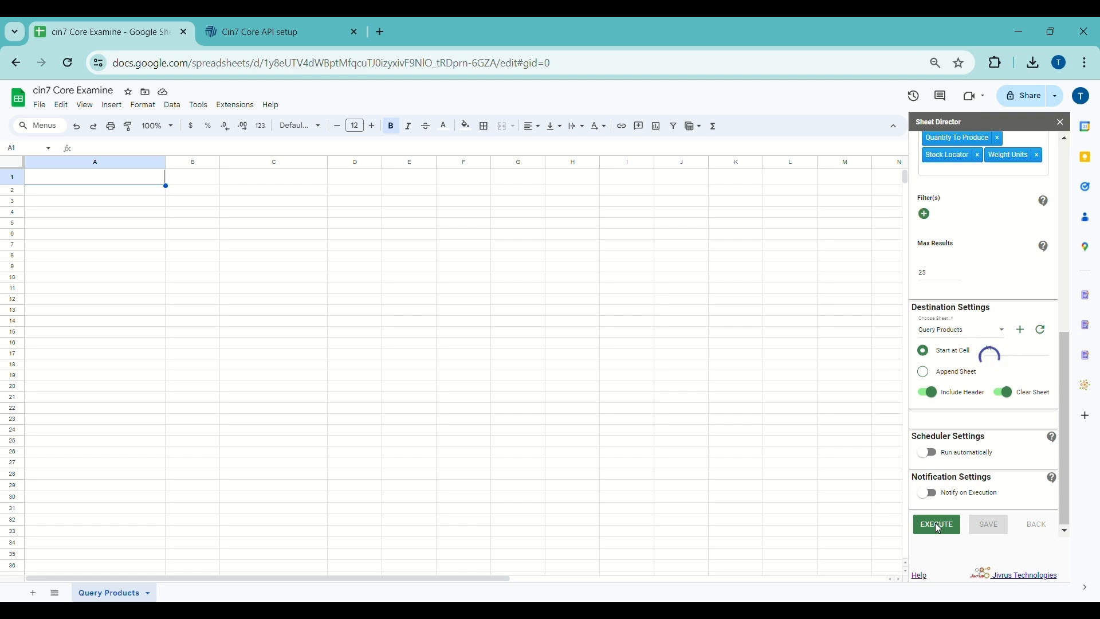
{"action": "scroll", "coordinate": [765, 384], "scroll_direction": "right", "scroll_amount": 6}
{"action": "scroll", "coordinate": [766, 384], "scroll_direction": "left", "scroll_amount": 4}
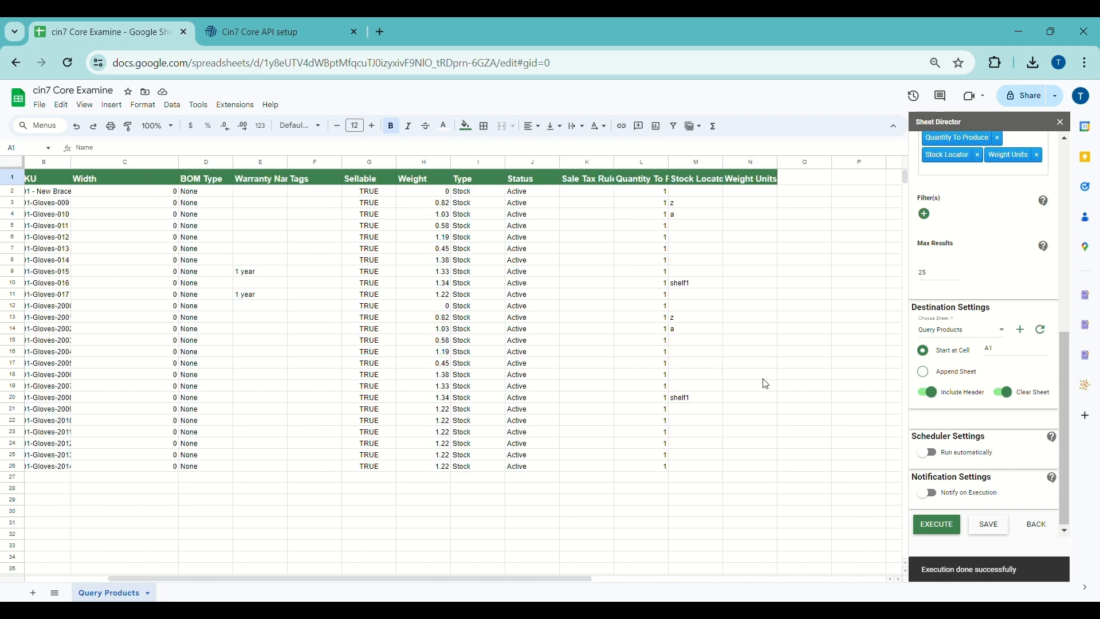
{"action": "scroll", "coordinate": [765, 384], "scroll_direction": "left", "scroll_amount": 2}
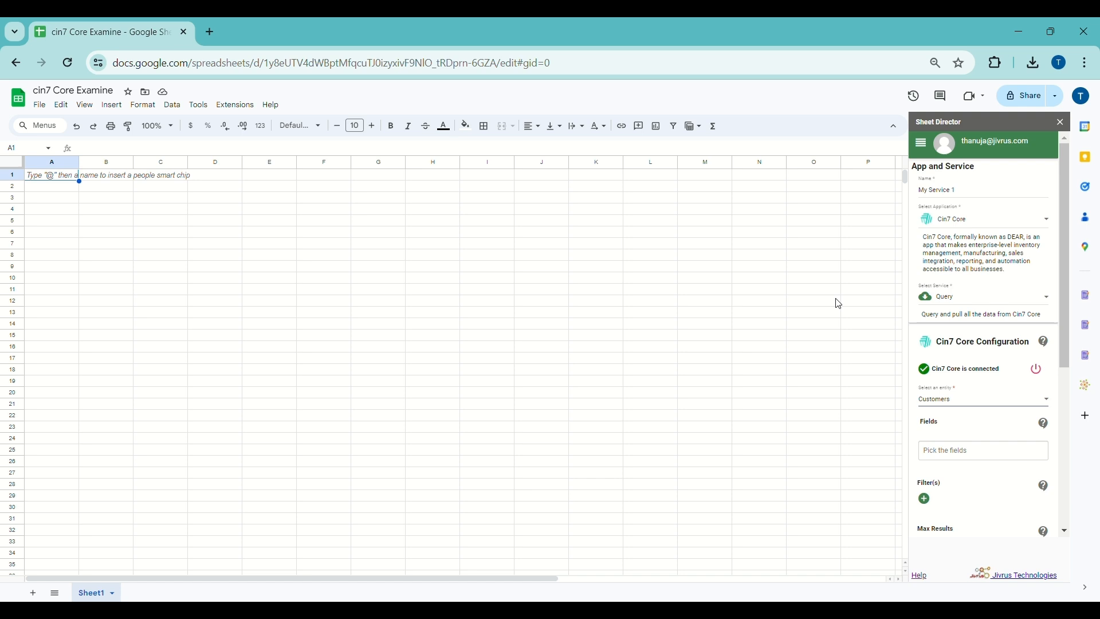
Step: Name the new service "Post Products" and set its service type to Post
{"action": "triple_click", "coordinate": [955, 198]}
{"action": "type", "text": "Post Products"}
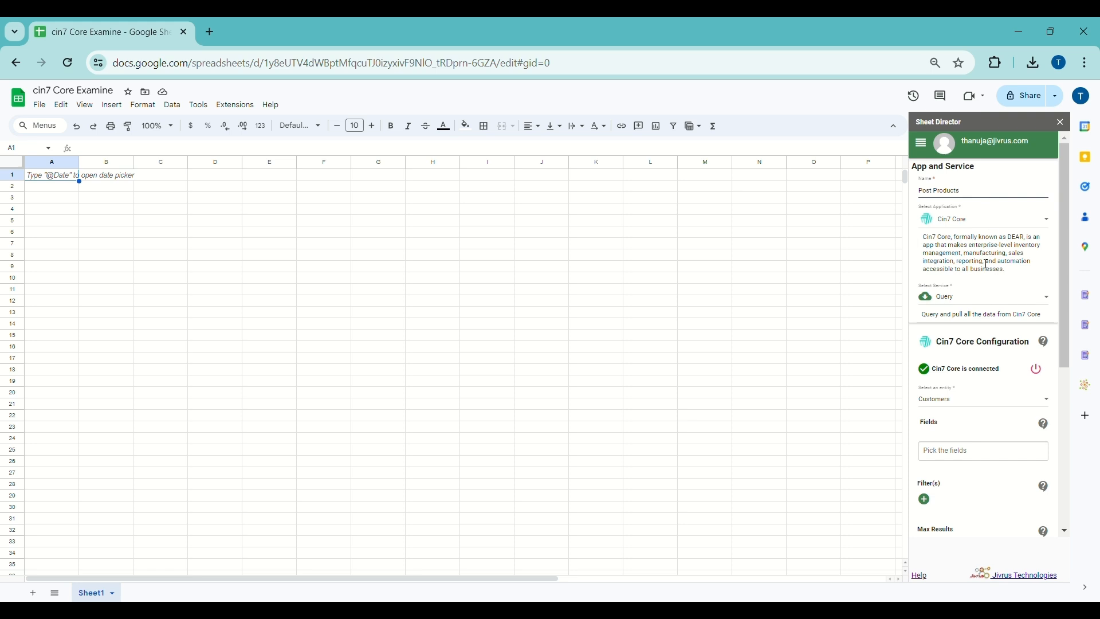
{"action": "left_click", "coordinate": [973, 309]}
{"action": "left_click", "coordinate": [964, 326]}
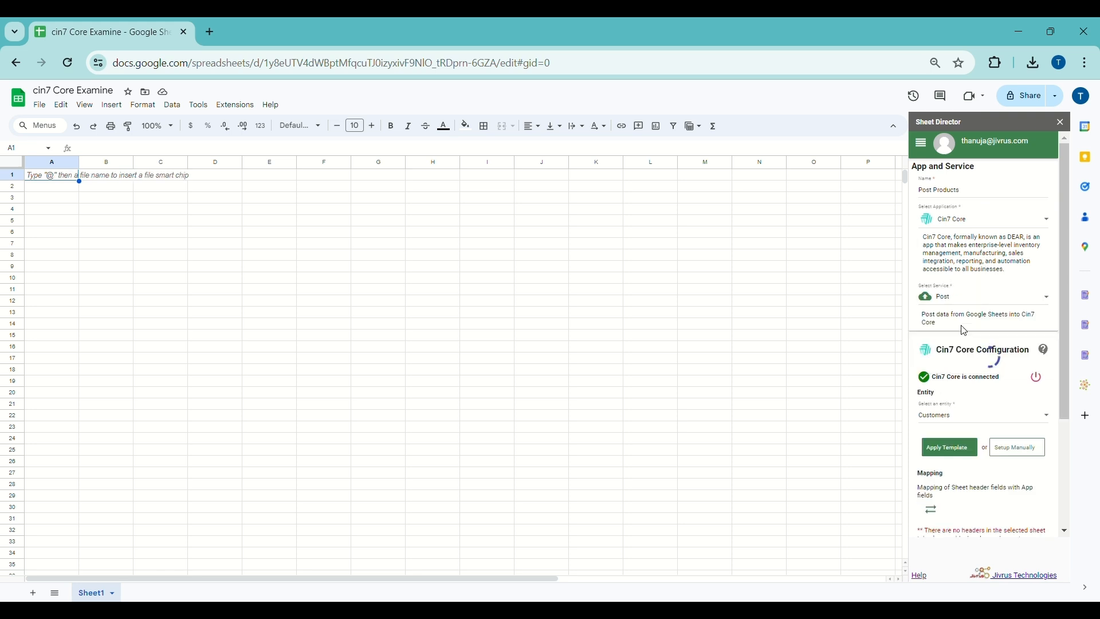
Step: Choose Products as the entity to post and apply its template to the spreadsheet
{"action": "left_click", "coordinate": [981, 420]}
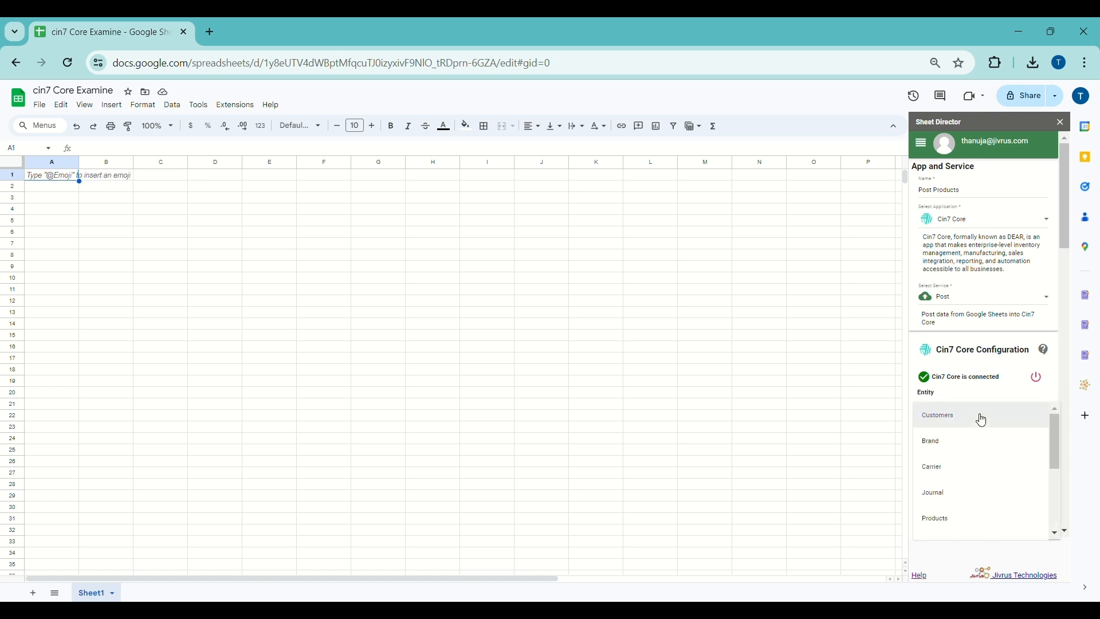
{"action": "scroll", "coordinate": [964, 481], "scroll_direction": "down", "scroll_amount": 1}
{"action": "left_click", "coordinate": [961, 482]}
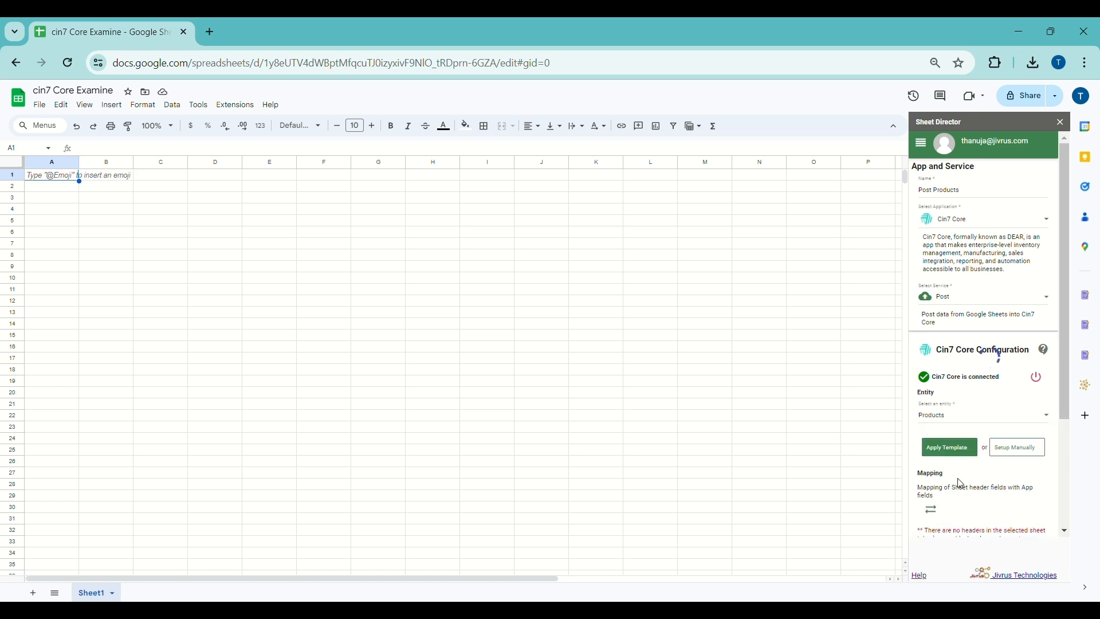
{"action": "scroll", "coordinate": [961, 484], "scroll_direction": "down", "scroll_amount": 1}
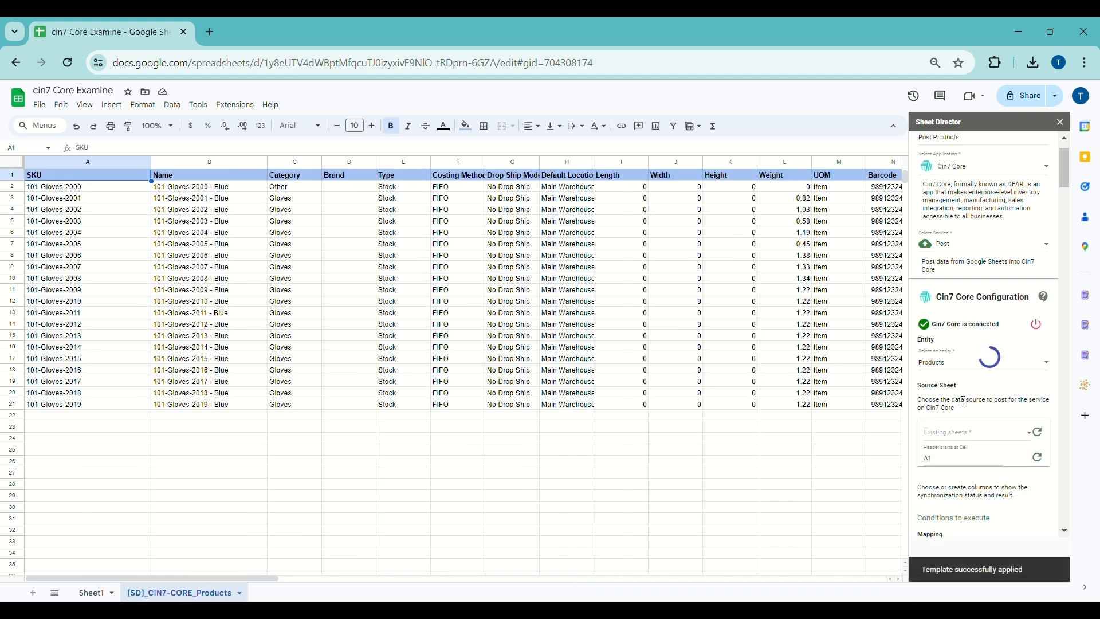
Step: Examine the template's source sheet, field mapping, and product data columns through to the status and result columns
{"action": "scroll", "coordinate": [963, 401], "scroll_direction": "down", "scroll_amount": 5}
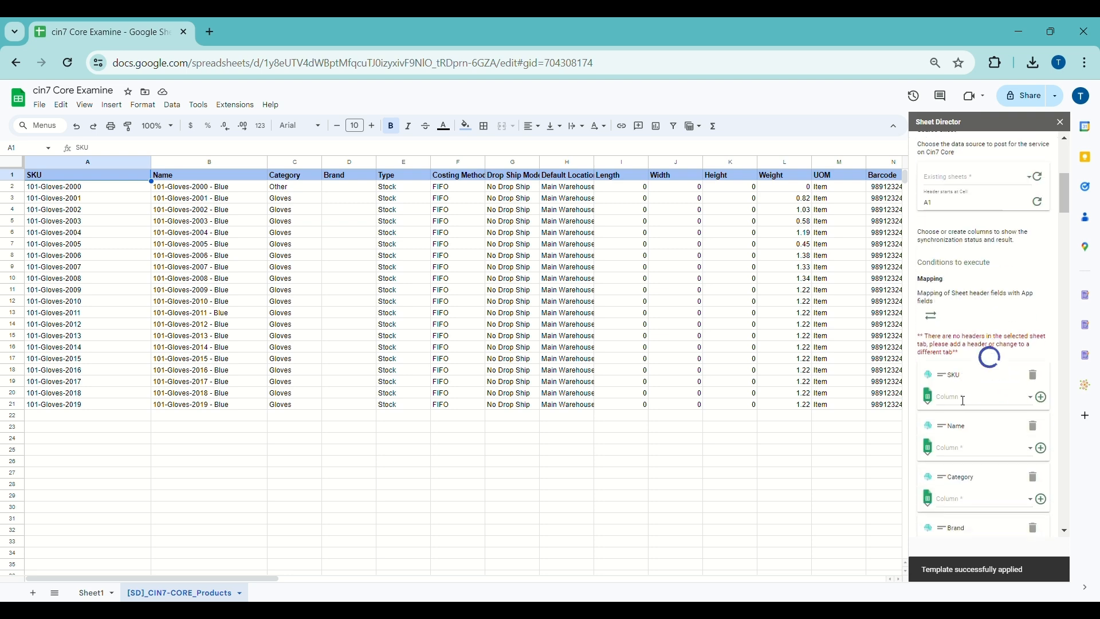
{"action": "scroll", "coordinate": [962, 401], "scroll_direction": "down", "scroll_amount": 6}
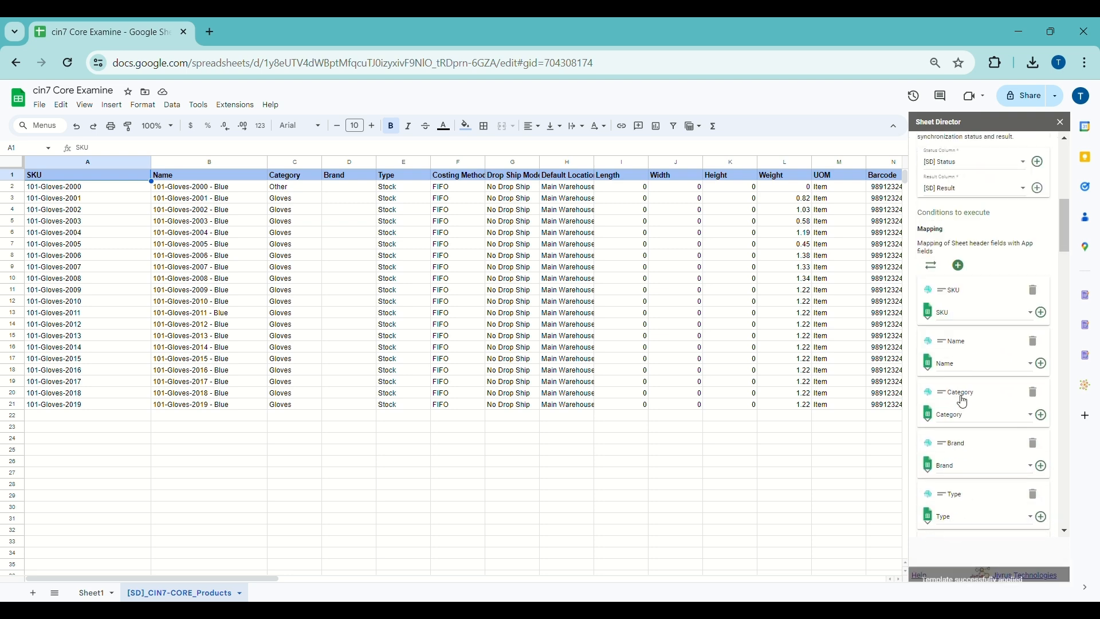
{"action": "scroll", "coordinate": [963, 401], "scroll_direction": "up", "scroll_amount": 6}
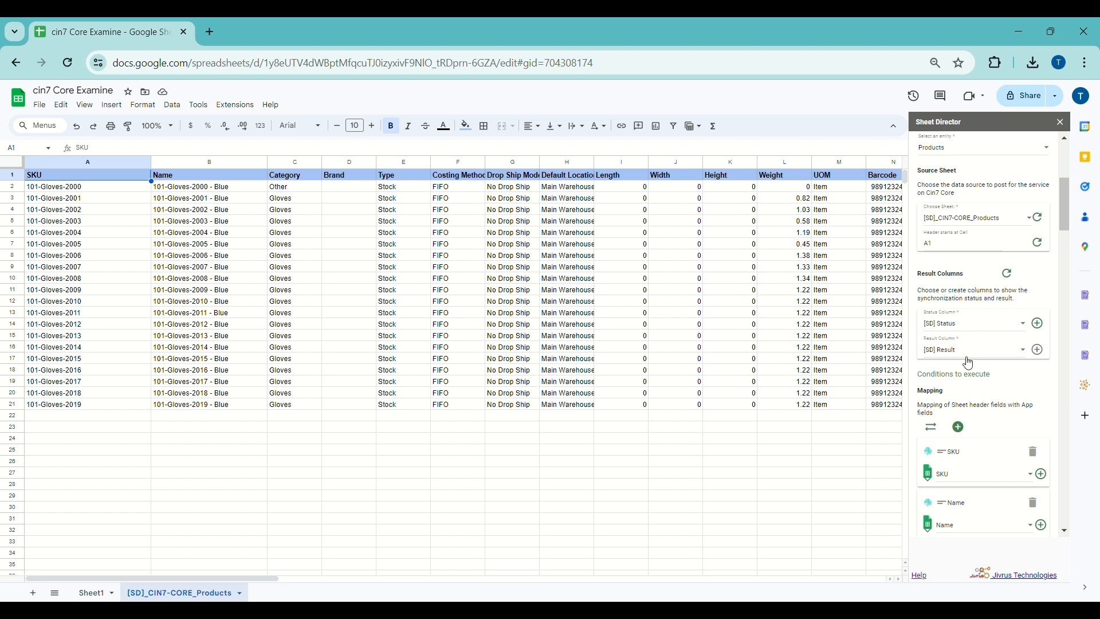
{"action": "scroll", "coordinate": [792, 278], "scroll_direction": "right", "scroll_amount": 10}
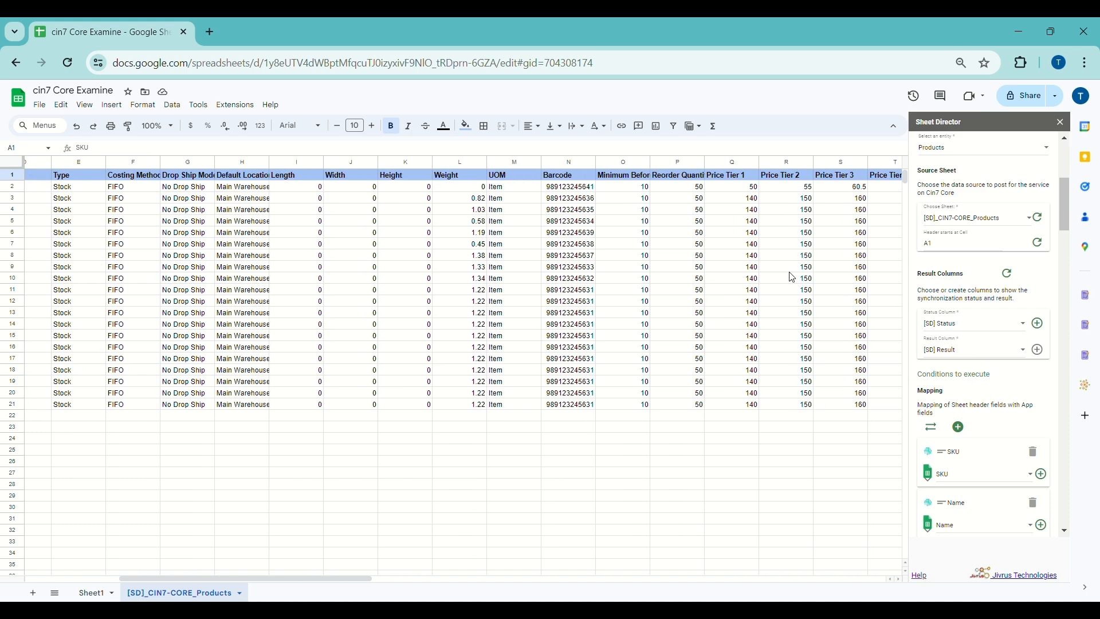
{"action": "scroll", "coordinate": [792, 277], "scroll_direction": "right", "scroll_amount": 15}
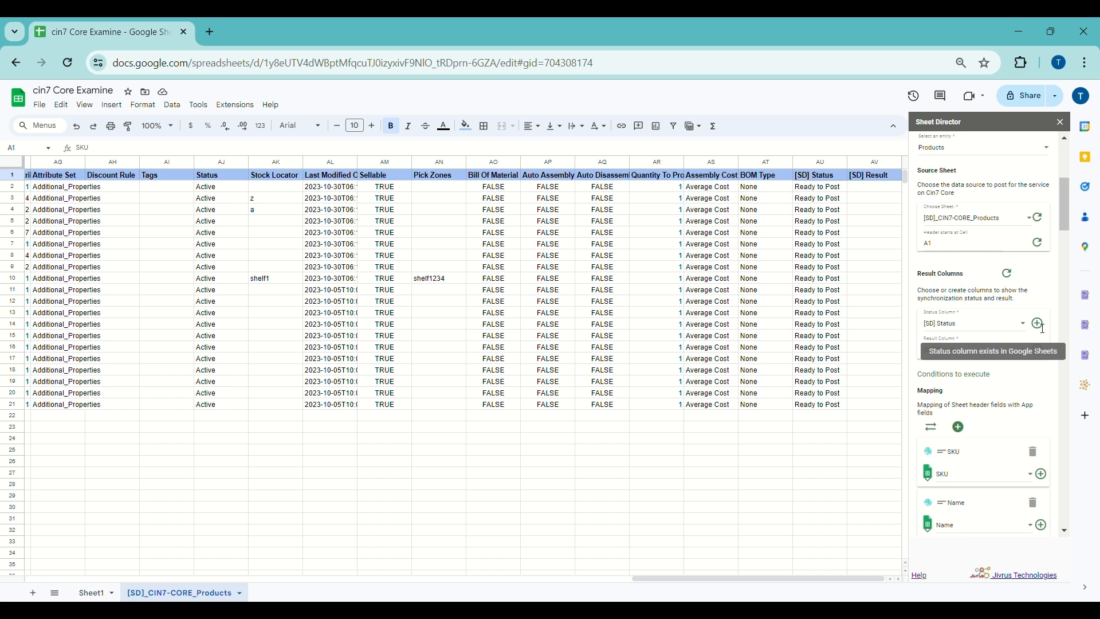
Step: Check the [SD] Status column selection and examine the product field mapping down to the Attribute Set field
{"action": "left_click", "coordinate": [988, 328]}
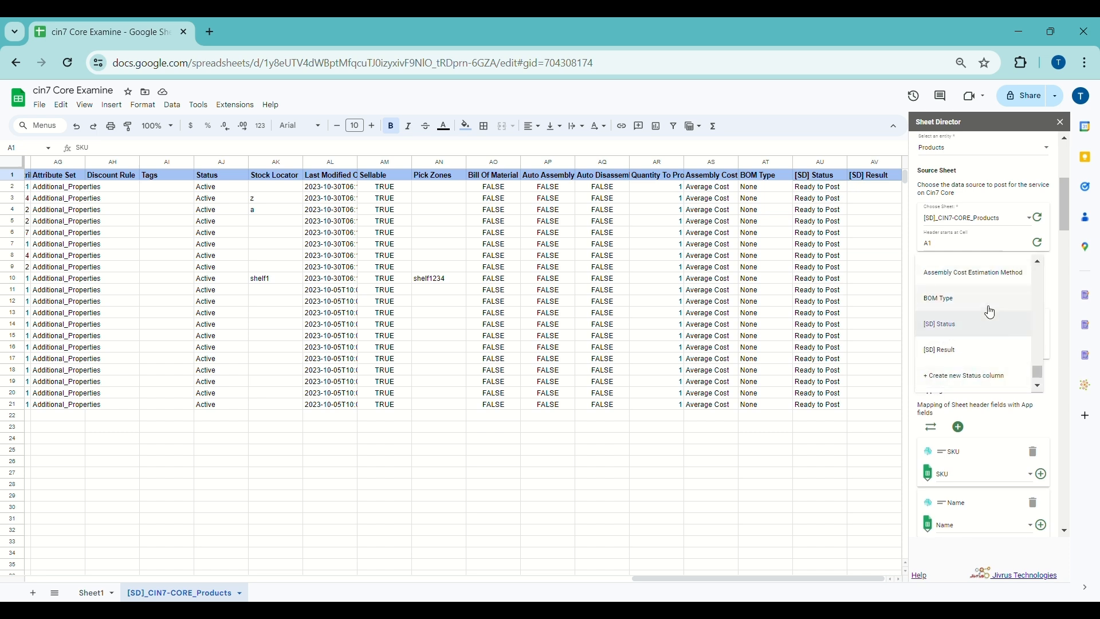
{"action": "left_click", "coordinate": [994, 325]}
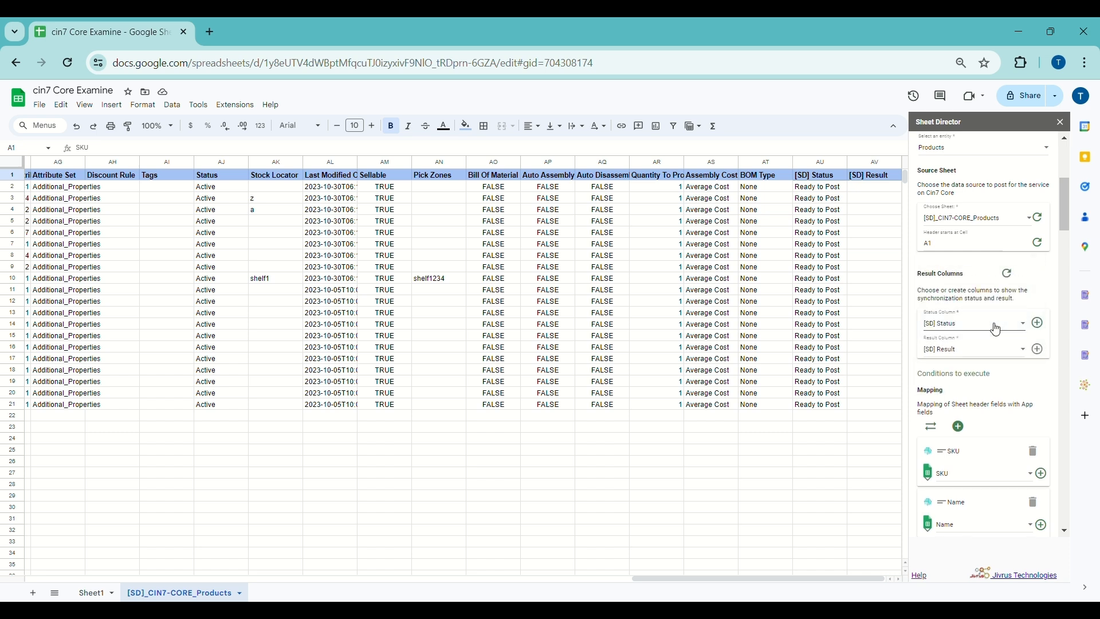
{"action": "scroll", "coordinate": [995, 329], "scroll_direction": "down", "scroll_amount": 1}
{"action": "scroll", "coordinate": [995, 329], "scroll_direction": "down", "scroll_amount": 5}
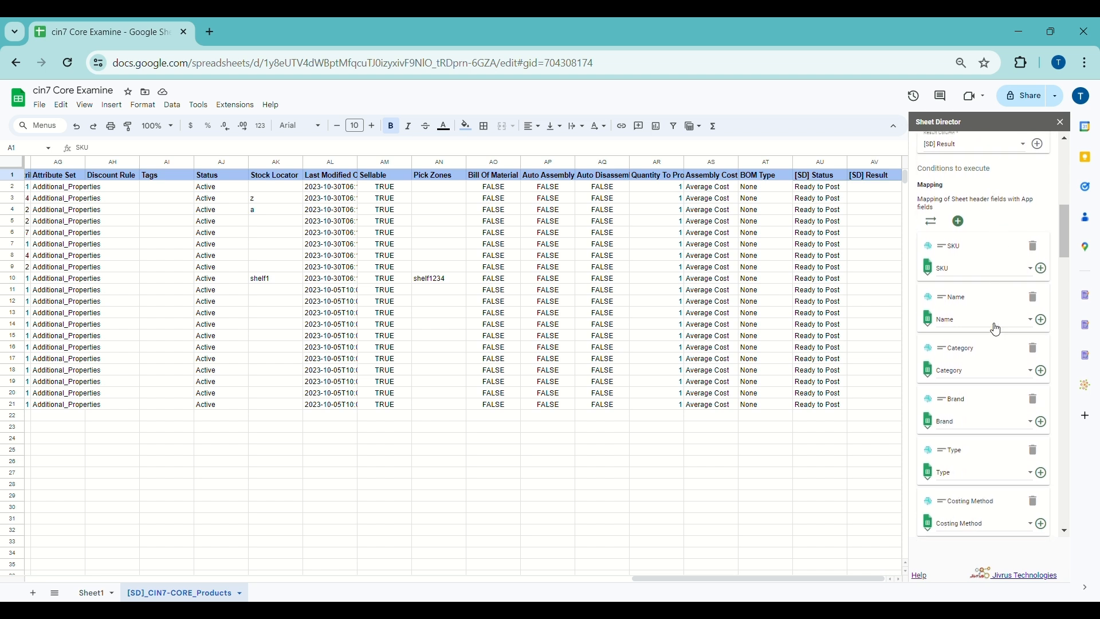
{"action": "scroll", "coordinate": [996, 329], "scroll_direction": "down", "scroll_amount": 1}
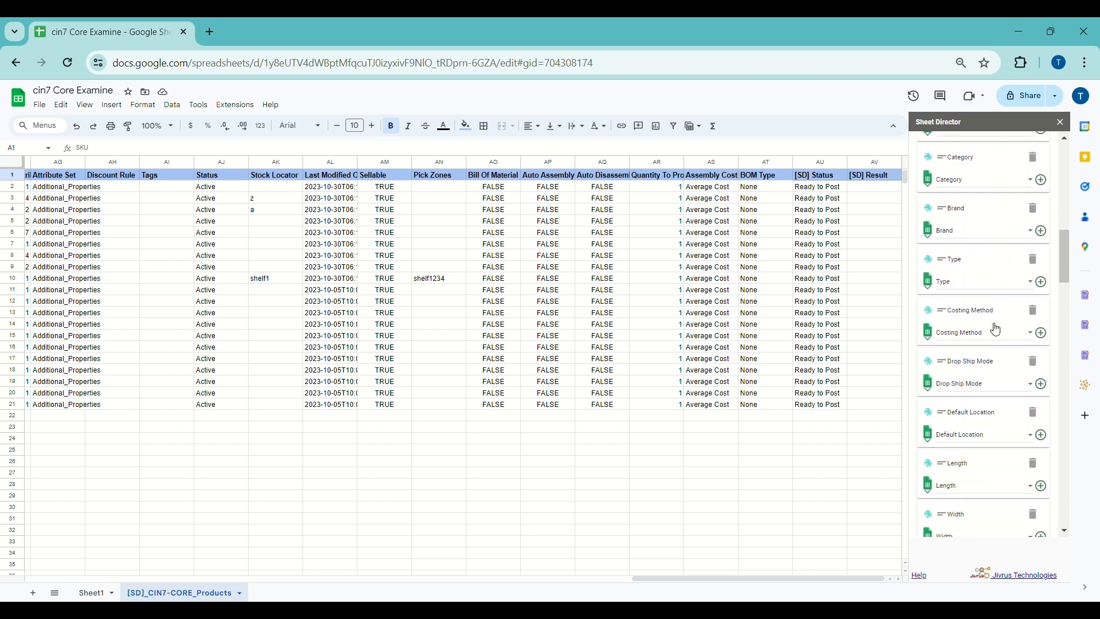
{"action": "scroll", "coordinate": [996, 330], "scroll_direction": "down", "scroll_amount": 20}
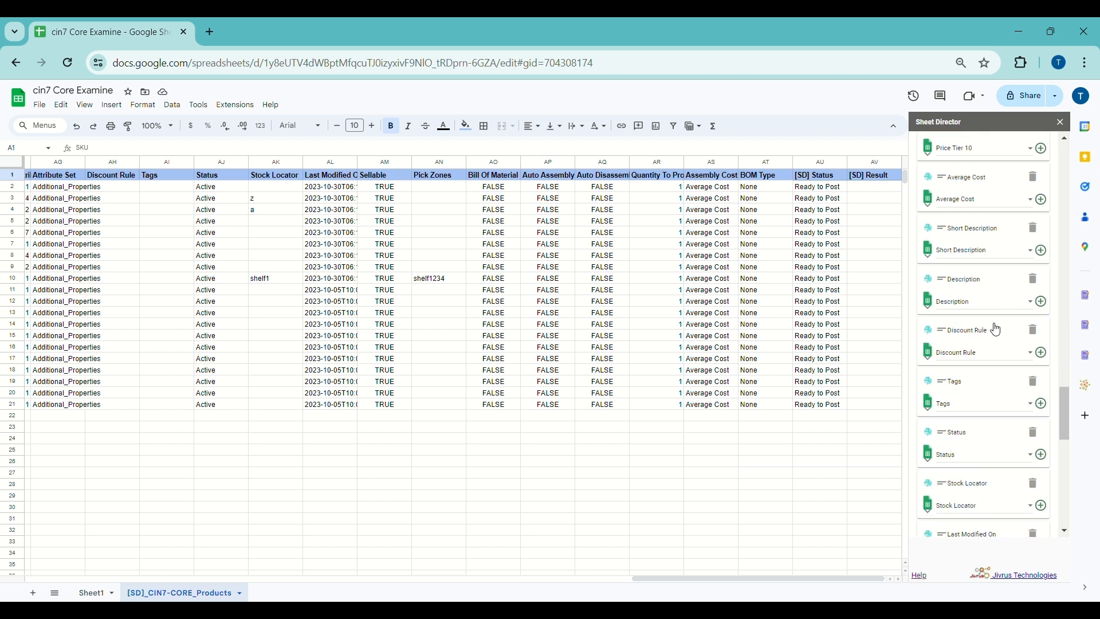
{"action": "scroll", "coordinate": [996, 329], "scroll_direction": "down", "scroll_amount": 3}
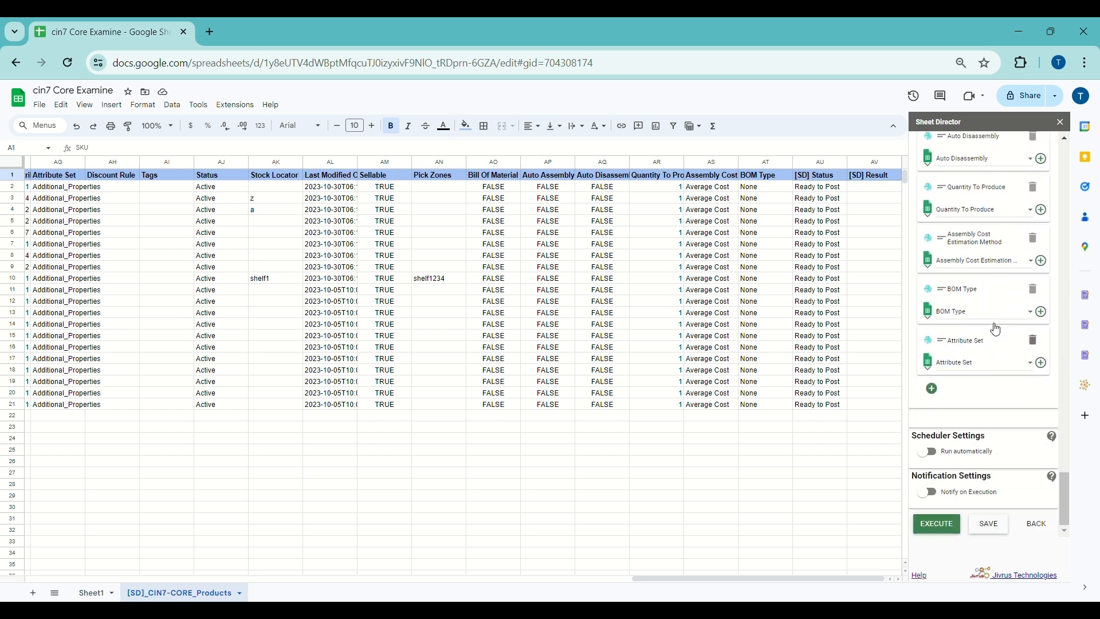
{"action": "left_click", "coordinate": [978, 362]}
{"action": "left_click", "coordinate": [980, 373]}
Step: Execute the service to post the ready product records to Cin7 Core, and widen the [SD] Status column to fit its text
{"action": "left_click", "coordinate": [944, 529]}
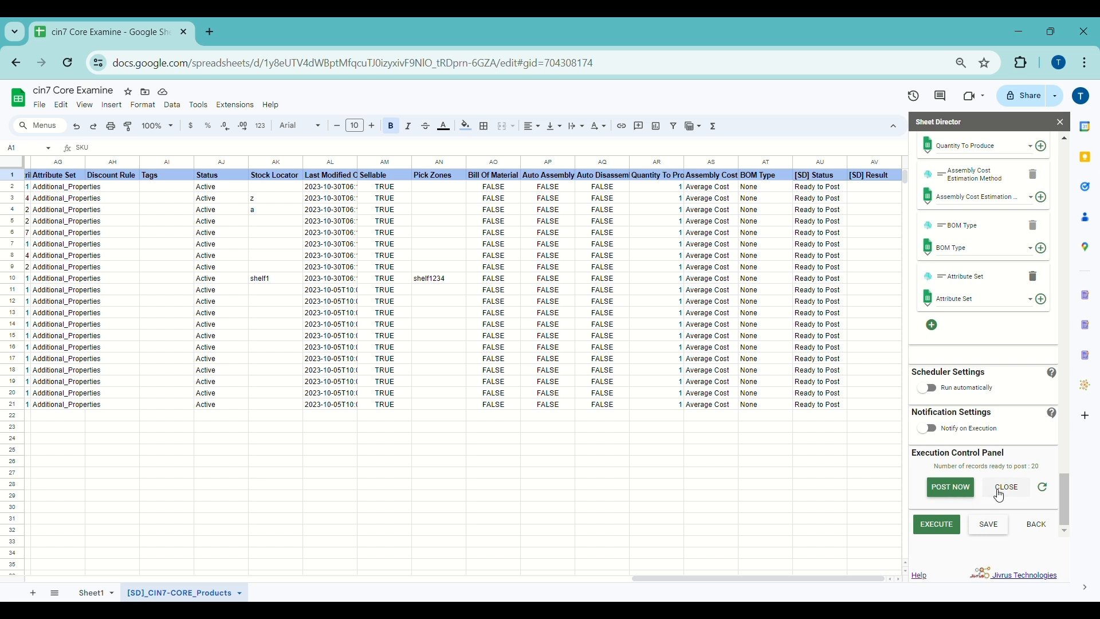
{"action": "left_click", "coordinate": [958, 494]}
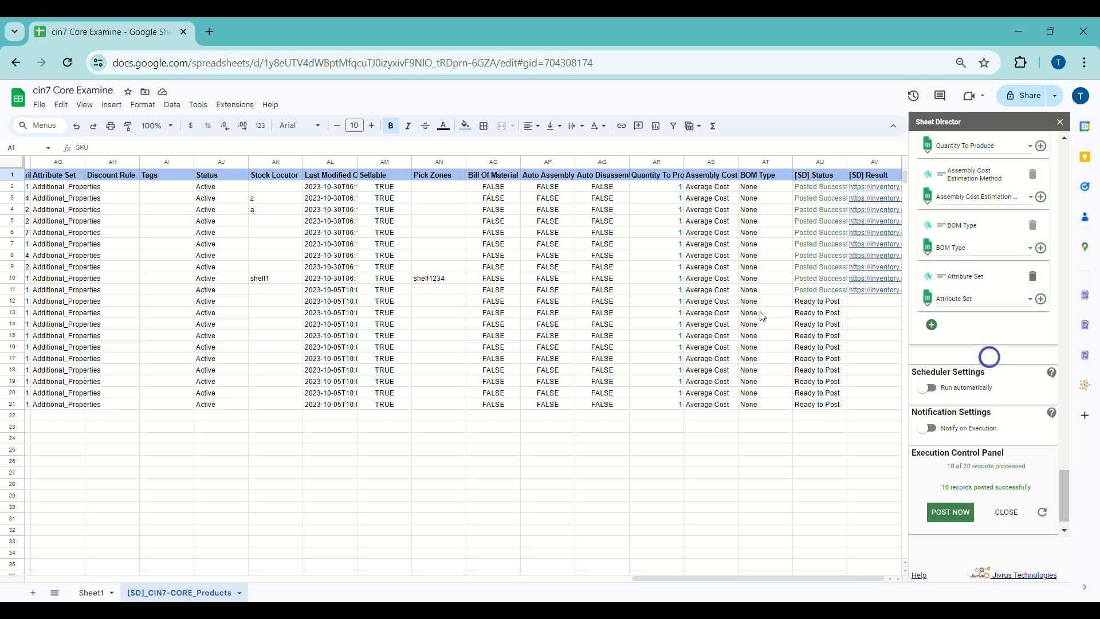
{"action": "left_click_drag", "start_coordinate": [684, 161], "coordinate": [657, 161]}
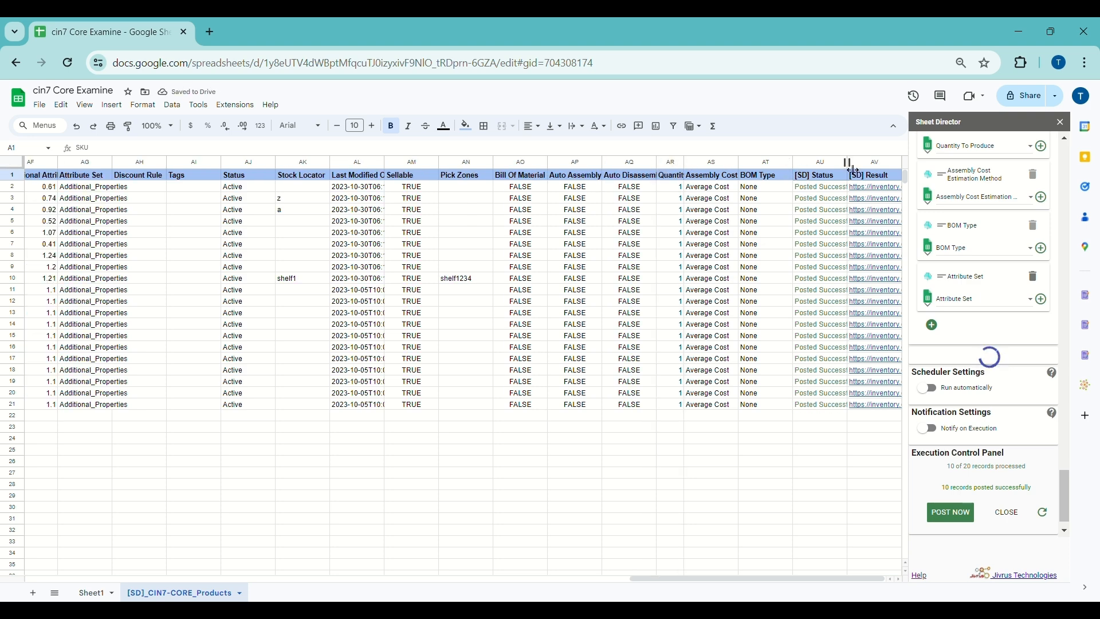
{"action": "left_click_drag", "start_coordinate": [853, 170], "coordinate": [878, 170]}
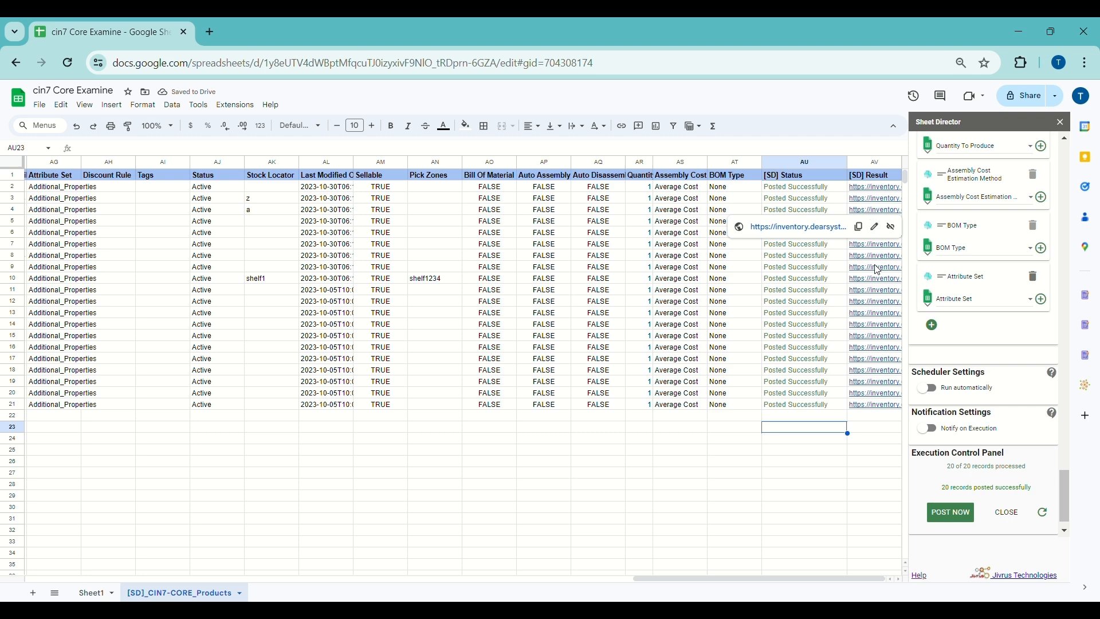
Step: Open the first product's link from the [SD] Result column and examine its SKU and name in Cin7 Core
{"action": "left_click", "coordinate": [871, 188]}
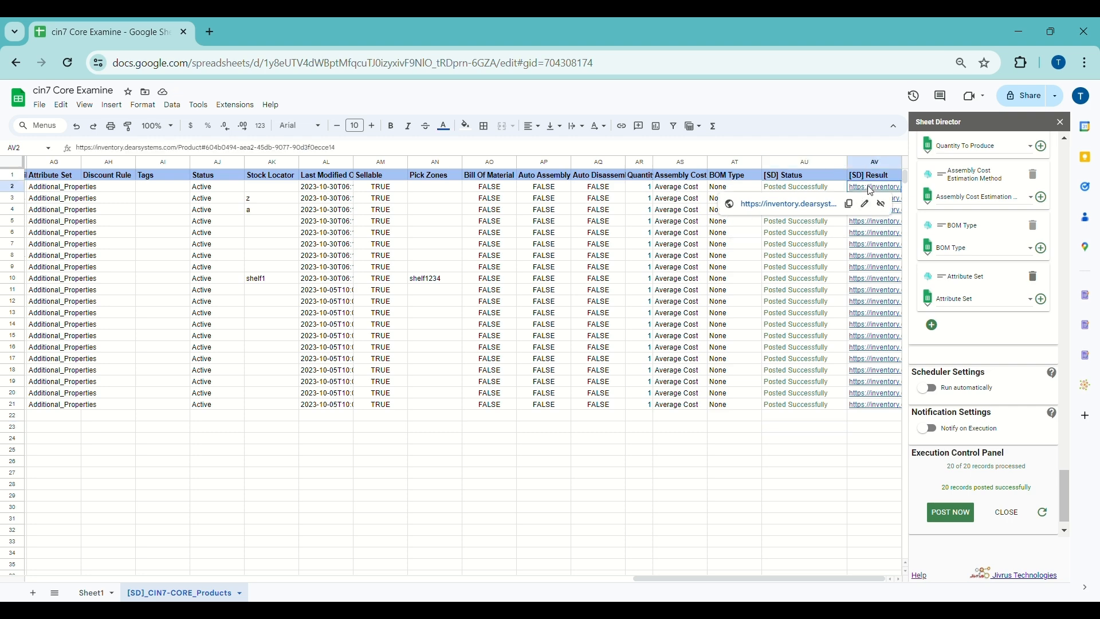
{"action": "left_click", "coordinate": [821, 204]}
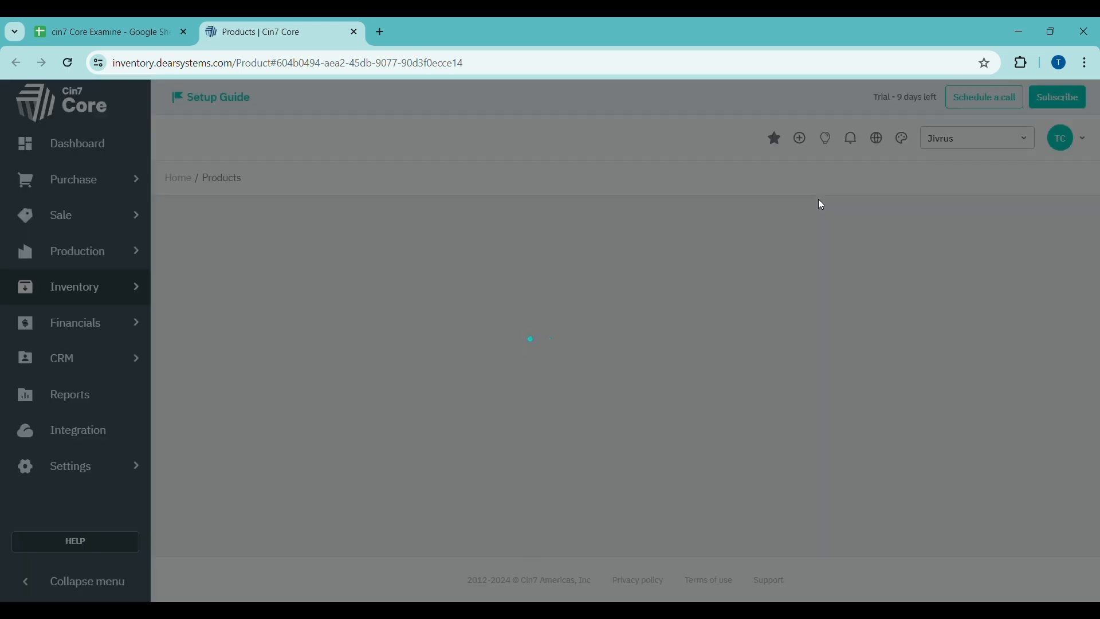
{"action": "scroll", "coordinate": [471, 417], "scroll_direction": "down", "scroll_amount": 2}
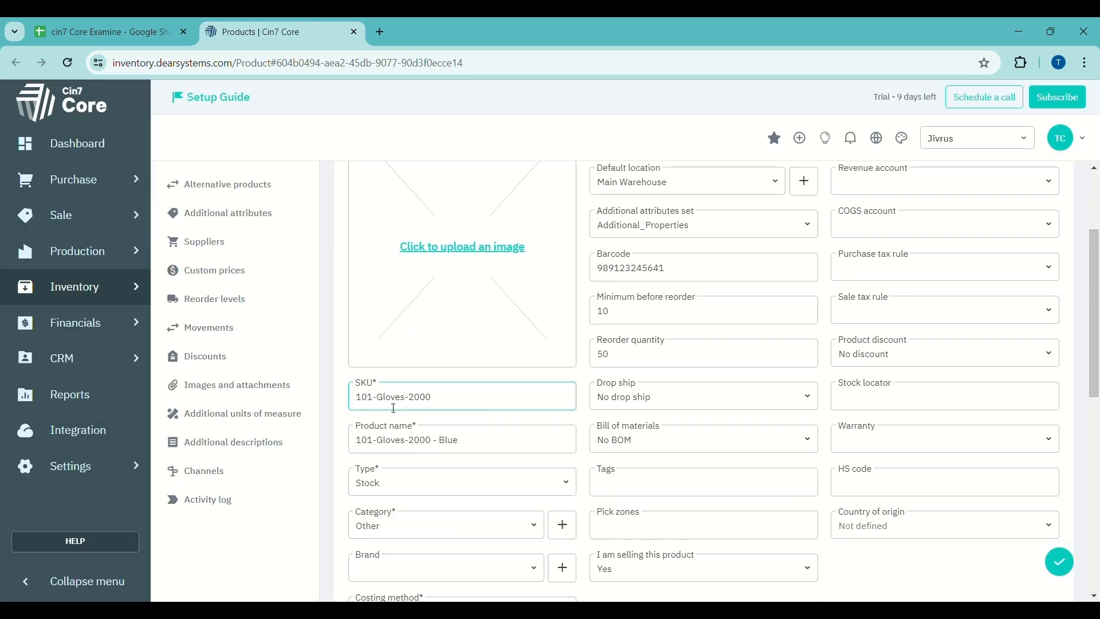
Step: Compare the SKU and name in the sheet's first product row with the same product's record in Cin7 Core
{"action": "left_click", "coordinate": [103, 31]}
{"action": "scroll", "coordinate": [464, 193], "scroll_direction": "left", "scroll_amount": 10}
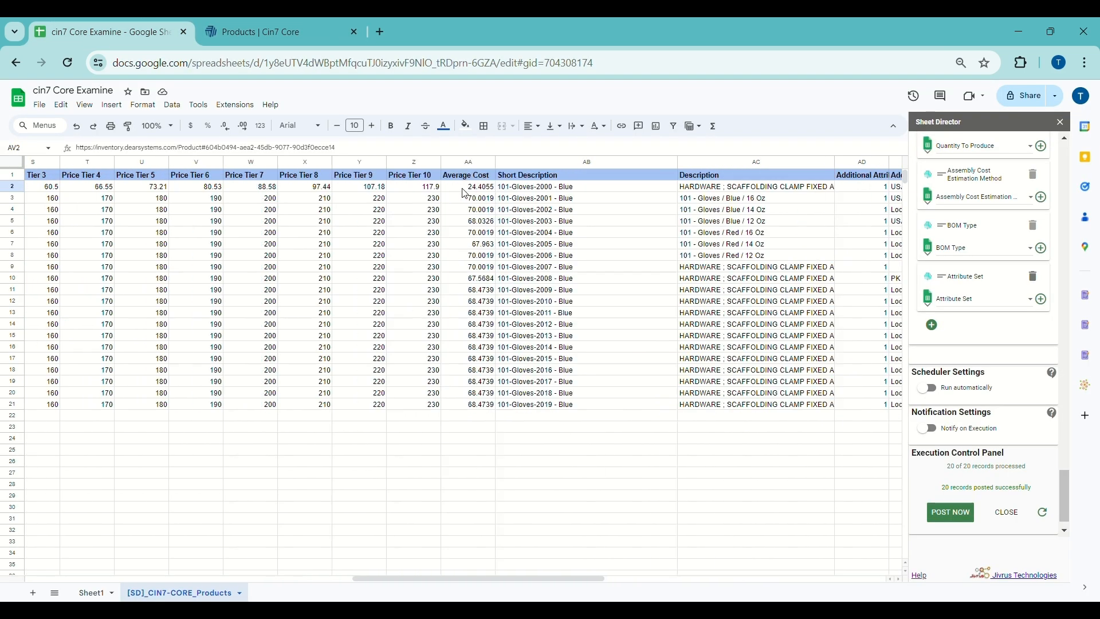
{"action": "scroll", "coordinate": [463, 193], "scroll_direction": "left", "scroll_amount": 3}
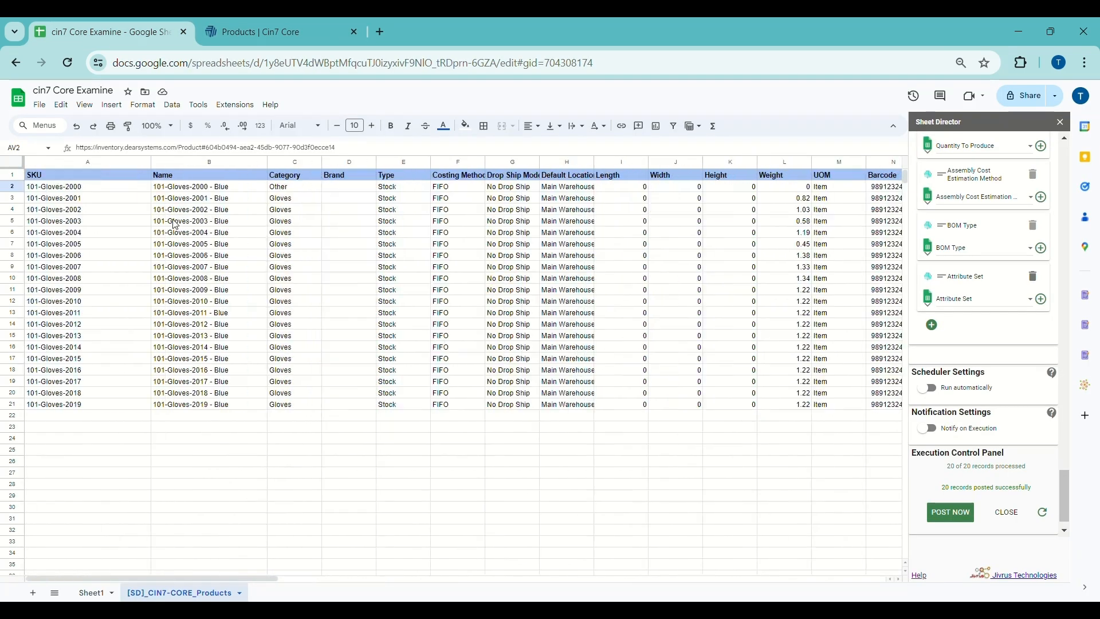
{"action": "left_click", "coordinate": [113, 192]}
{"action": "left_click_drag", "start_coordinate": [113, 192], "coordinate": [162, 191]}
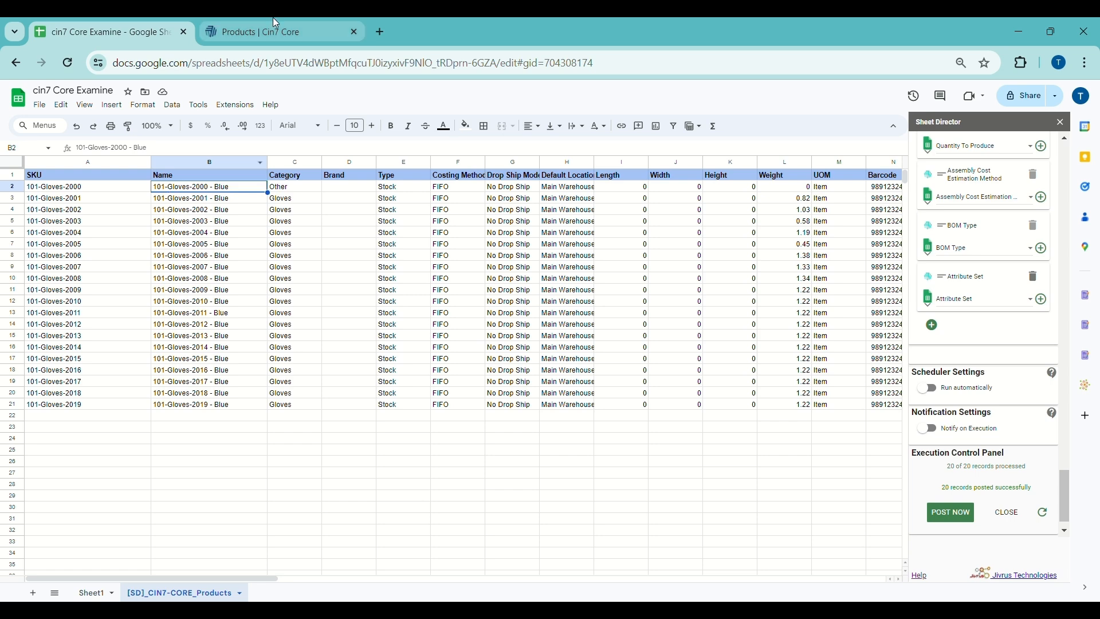
{"action": "left_click", "coordinate": [274, 22]}
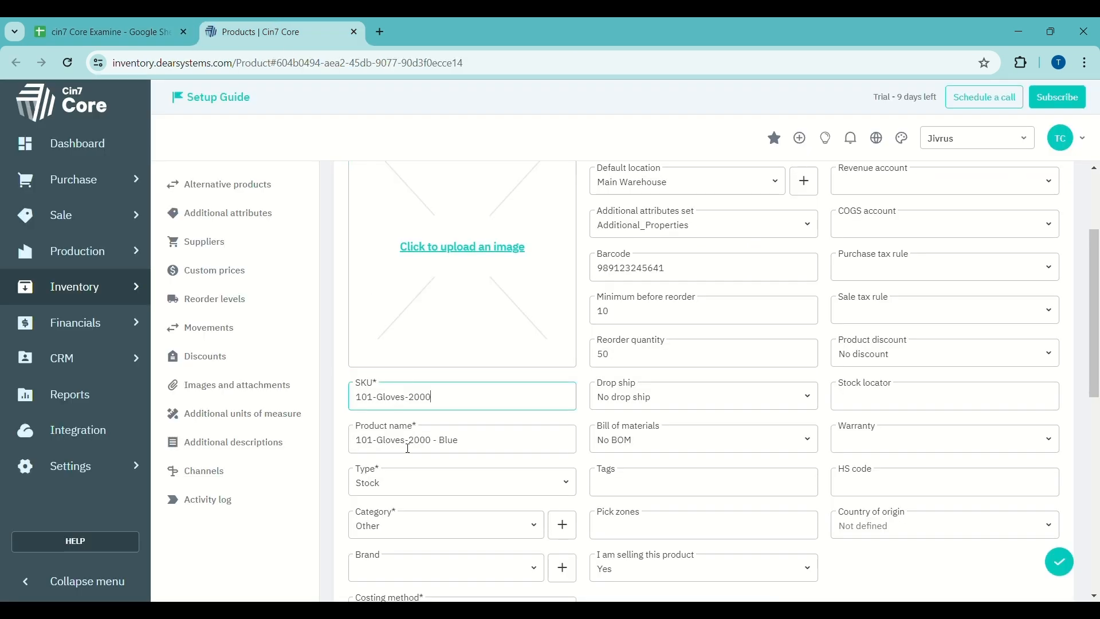
{"action": "left_click", "coordinate": [196, 24]}
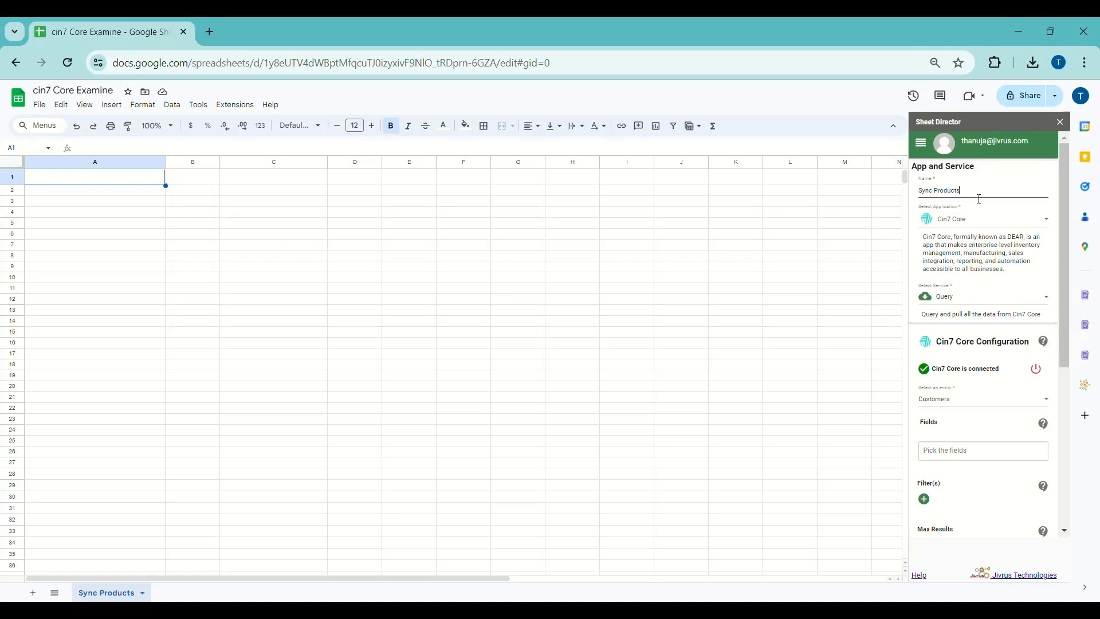
Step: Set the Sync Products service's type to Synchronize and choose Products as its entity
{"action": "left_click", "coordinate": [976, 203]}
{"action": "left_click", "coordinate": [976, 305]}
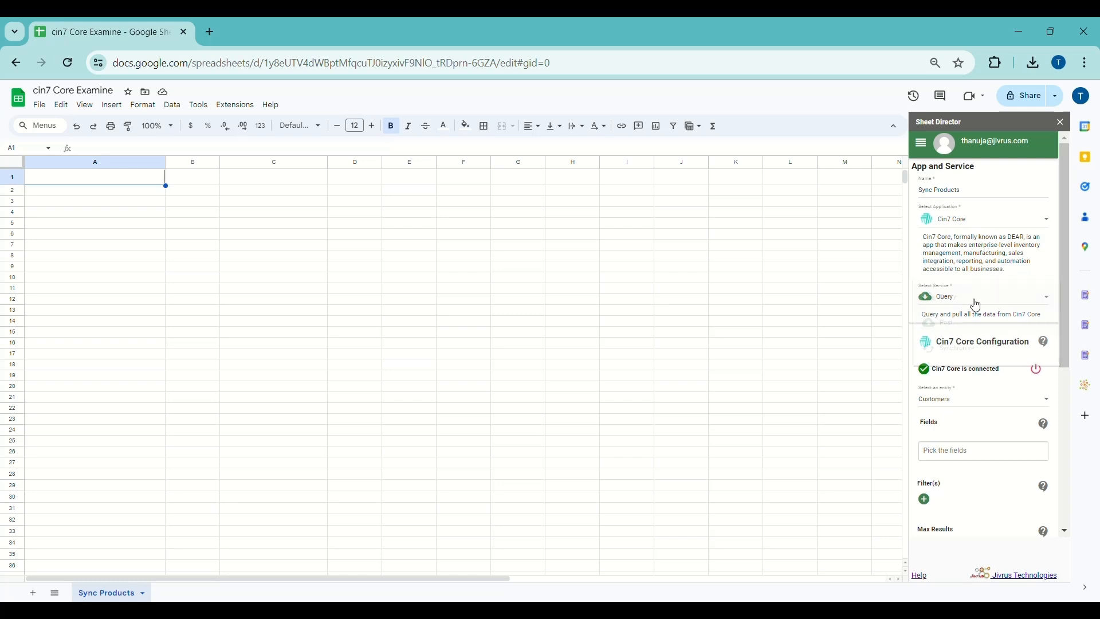
{"action": "left_click", "coordinate": [971, 350]}
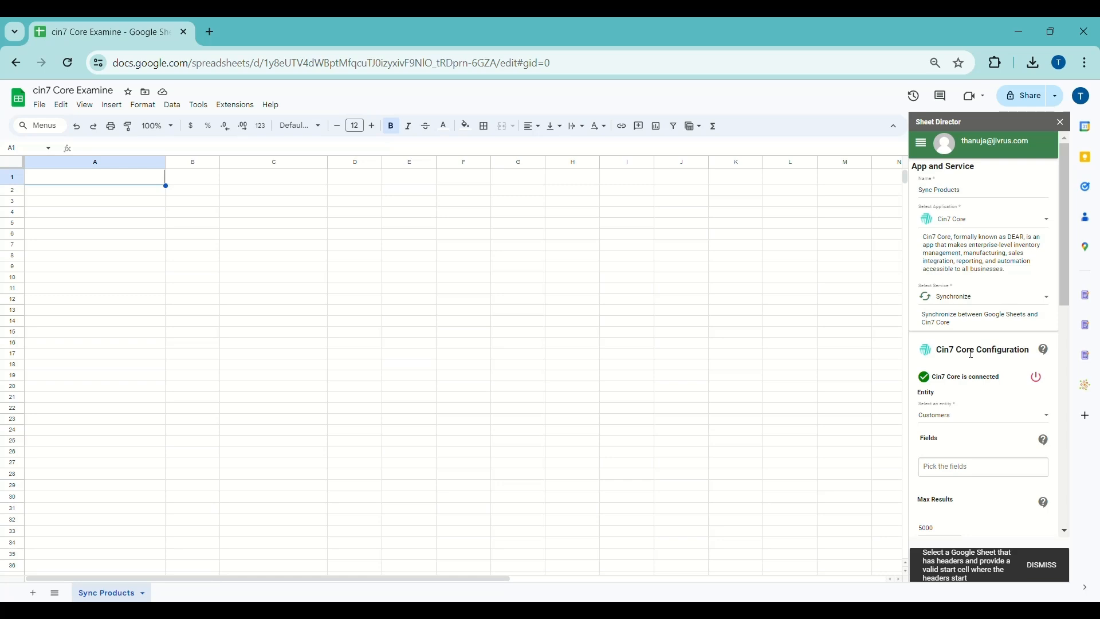
{"action": "scroll", "coordinate": [970, 353], "scroll_direction": "down", "scroll_amount": 2}
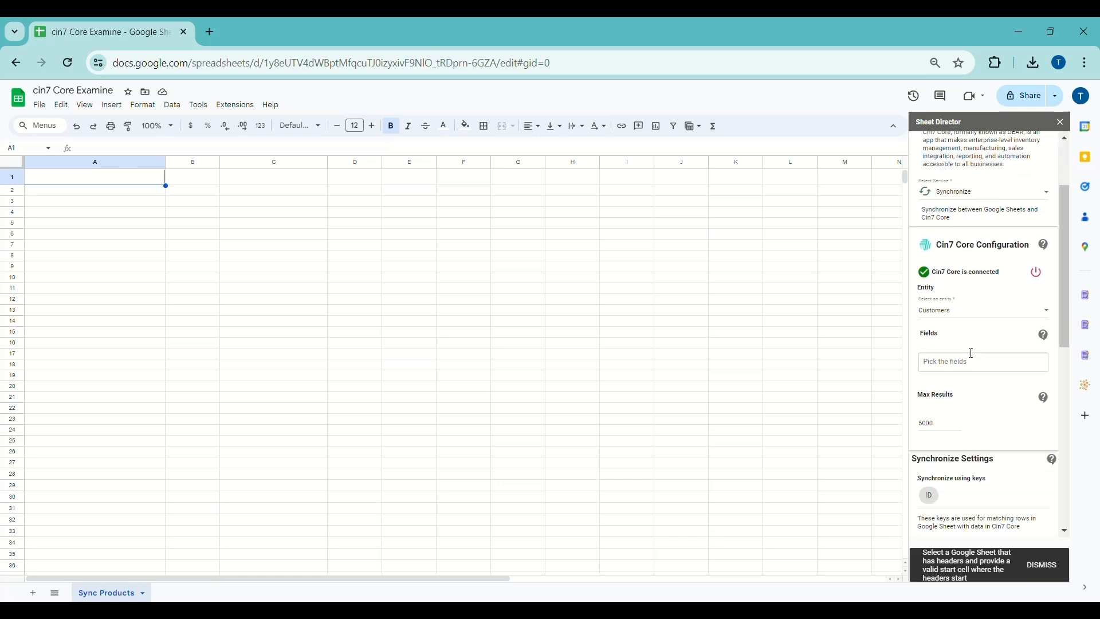
{"action": "left_click", "coordinate": [971, 325]}
{"action": "scroll", "coordinate": [960, 370], "scroll_direction": "down", "scroll_amount": 1}
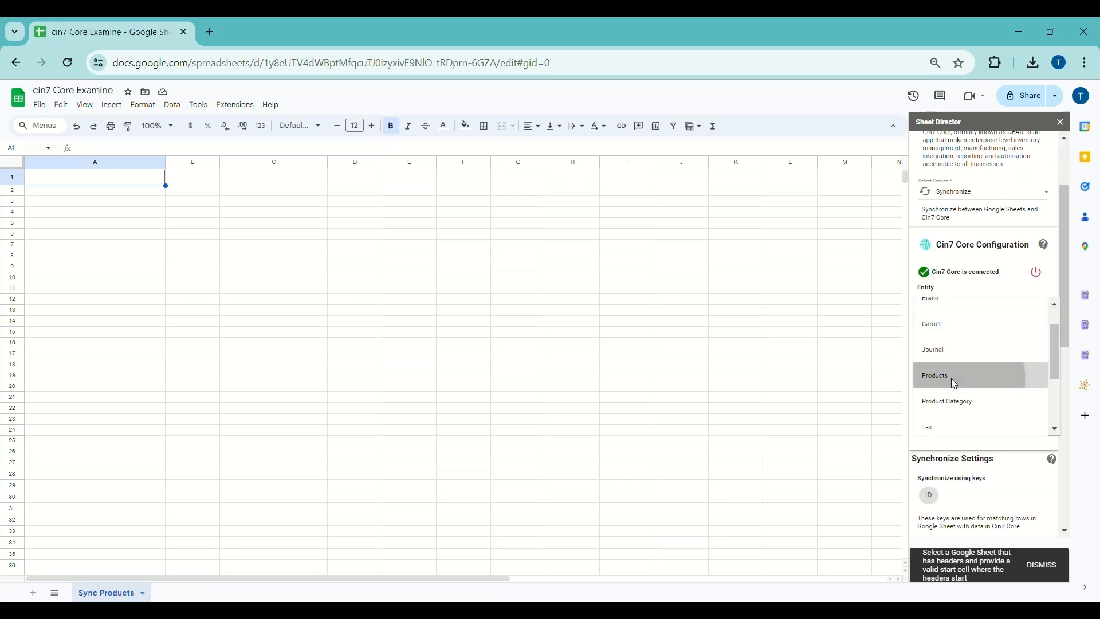
{"action": "left_click", "coordinate": [951, 377]}
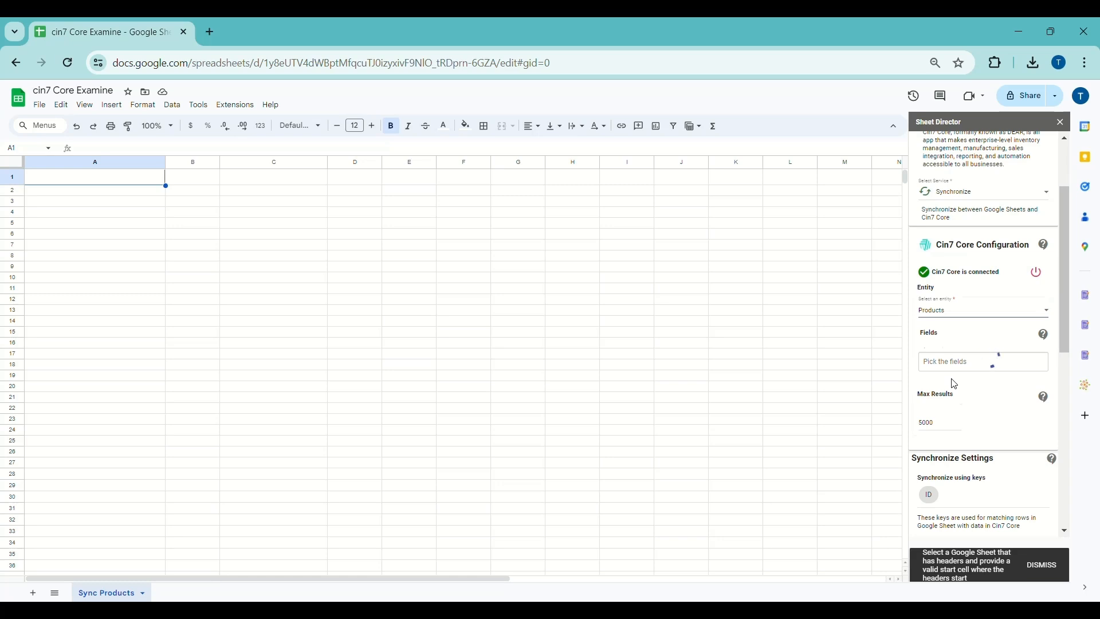
Step: Add the ID, SKU, Name, Description and Width fields to the product synchronization
{"action": "left_click", "coordinate": [958, 366]}
{"action": "type", "text": "id"}
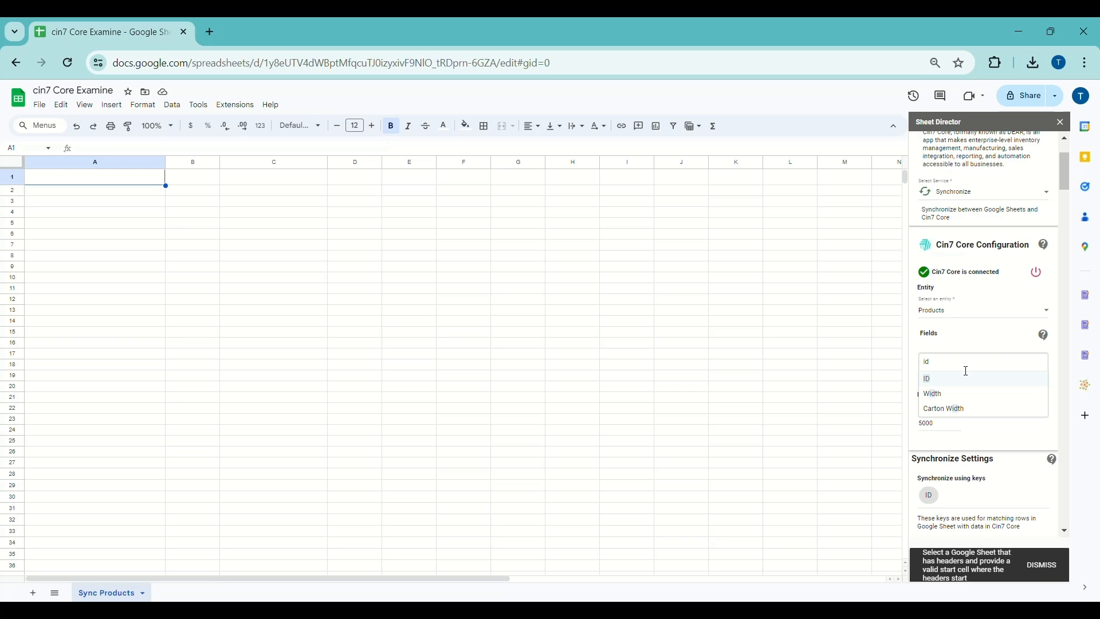
{"action": "left_click", "coordinate": [962, 379]}
{"action": "type", "text": "sku"}
{"action": "left_click", "coordinate": [954, 383]}
{"action": "type", "text": "name"}
{"action": "left_click", "coordinate": [944, 383]}
{"action": "type", "text": "des"}
{"action": "left_click", "coordinate": [943, 383]}
{"action": "type", "text": "wid"}
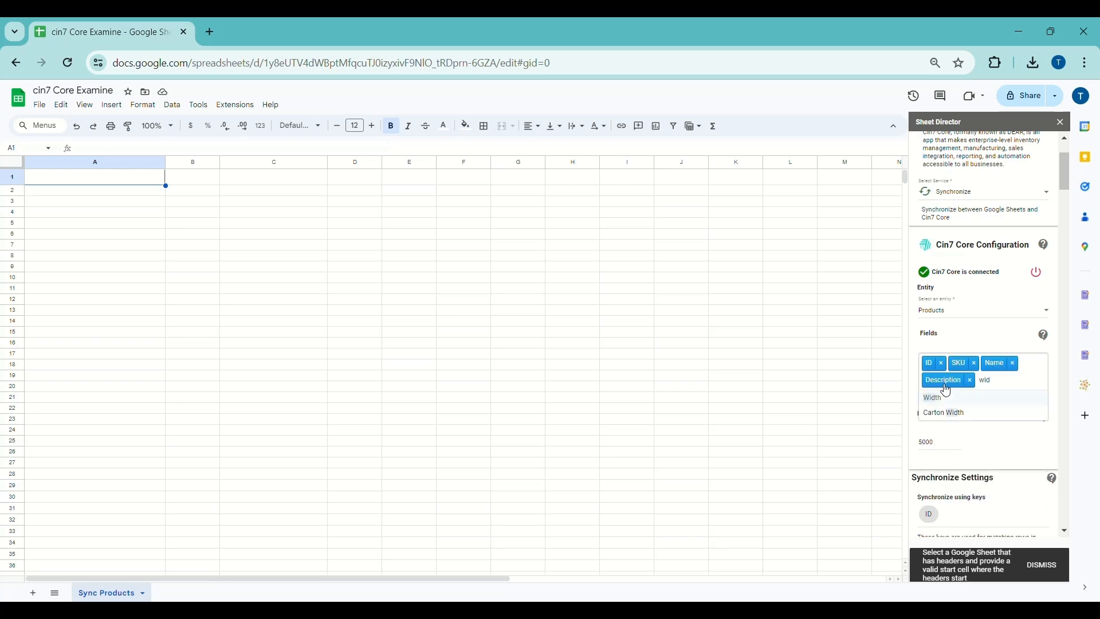
{"action": "left_click", "coordinate": [946, 395]}
Step: Add the Carton Quantity, Height and Quantity To Produce fields to the product synchronization
{"action": "left_click", "coordinate": [965, 455]}
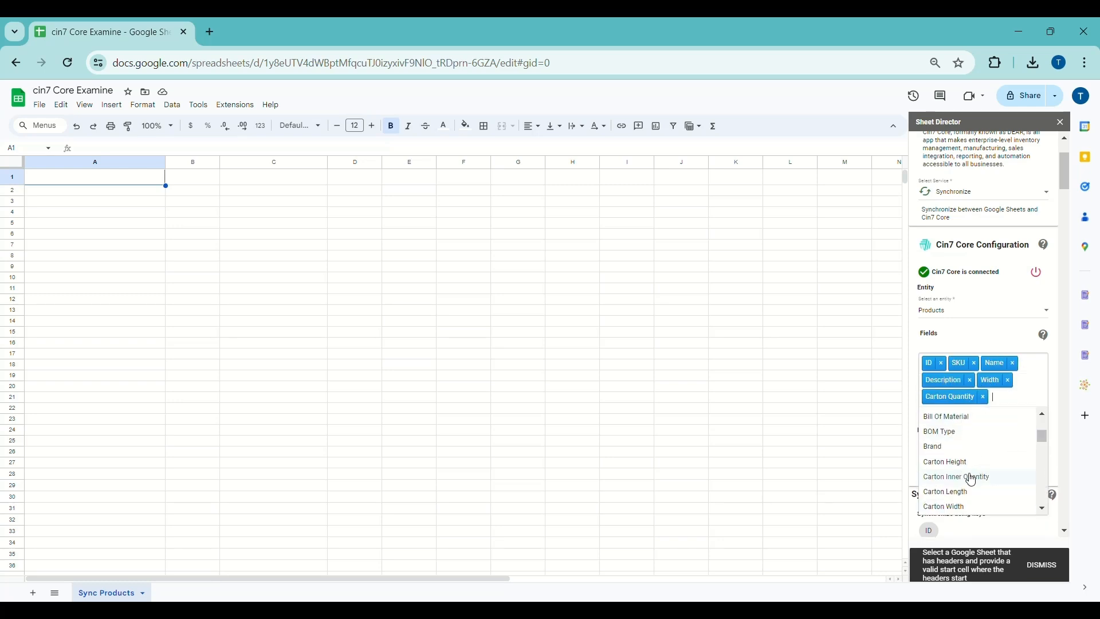
{"action": "scroll", "coordinate": [969, 479], "scroll_direction": "down", "scroll_amount": 4}
{"action": "left_click", "coordinate": [968, 439]}
{"action": "type", "text": "qu"}
{"action": "left_click", "coordinate": [973, 416]}
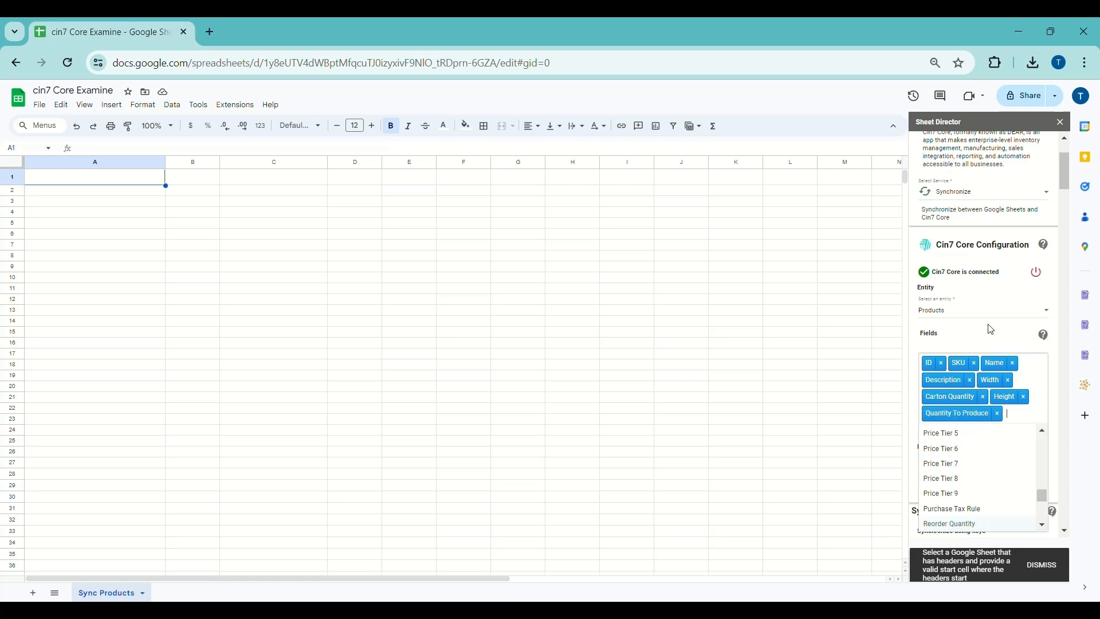
{"action": "left_click", "coordinate": [990, 329]}
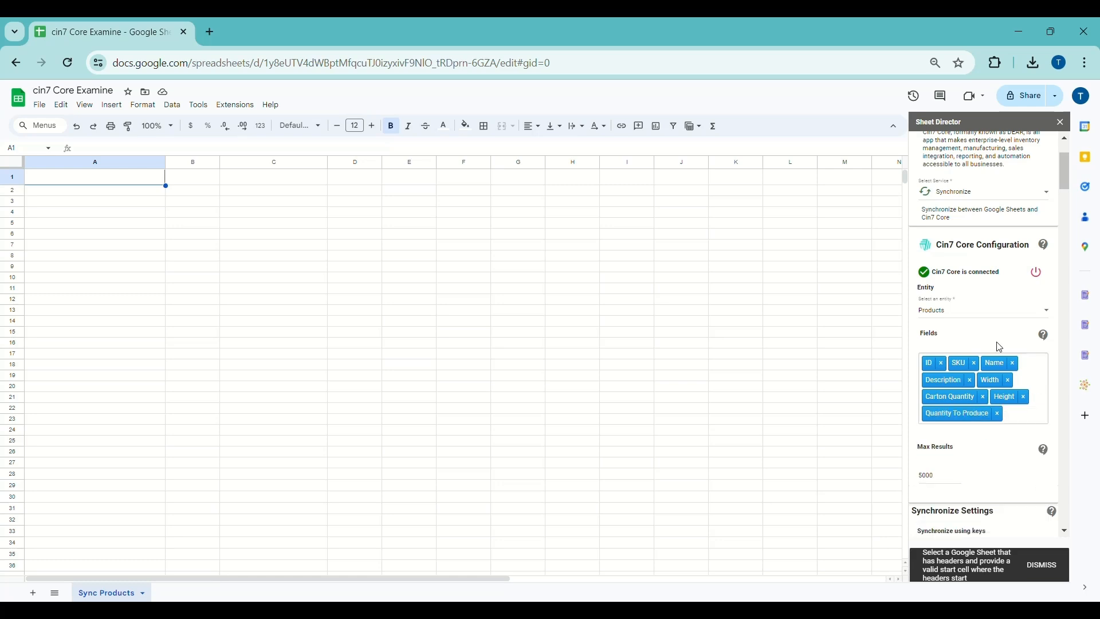
Step: Limit the synchronization's maximum results to 25 and dismiss the sheet header notice
{"action": "double_click", "coordinate": [944, 475]}
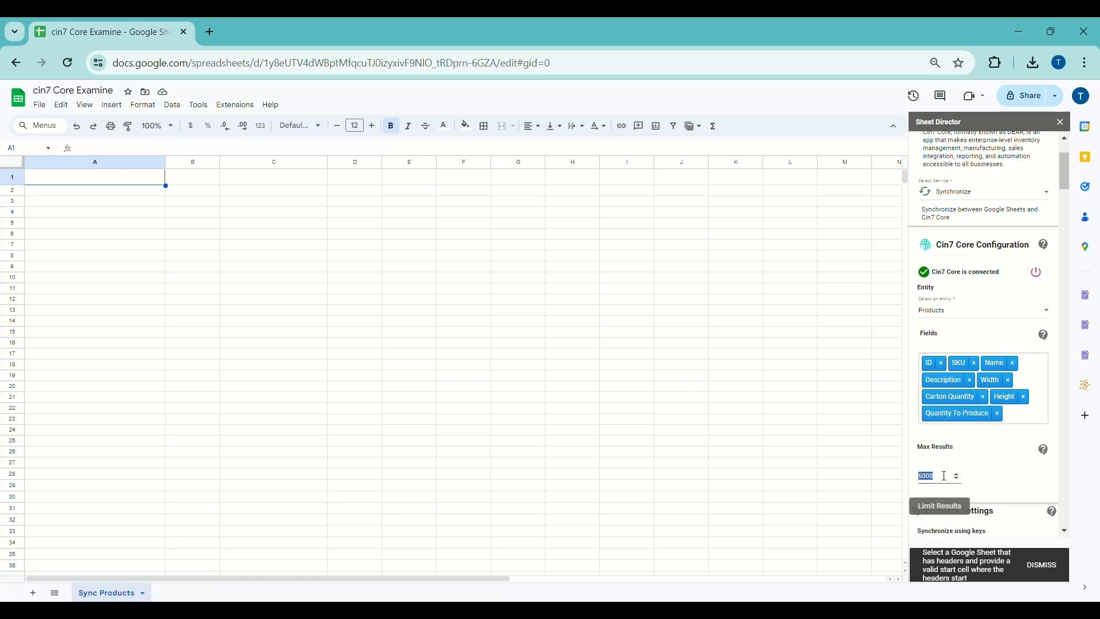
{"action": "key", "text": "BackSpace"}
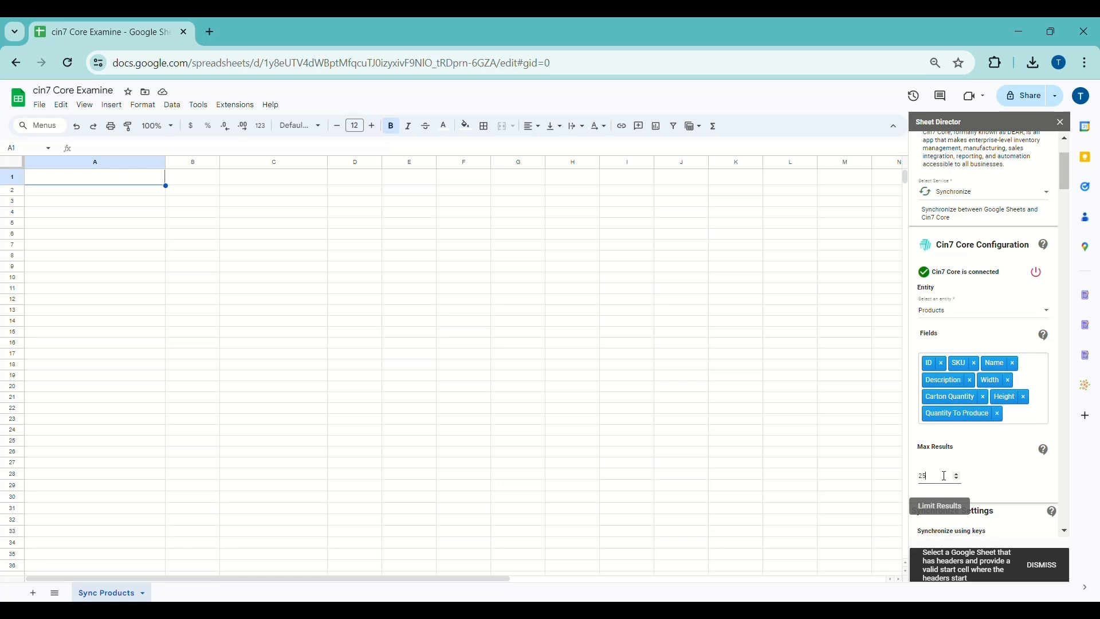
{"action": "left_click", "coordinate": [1015, 462]}
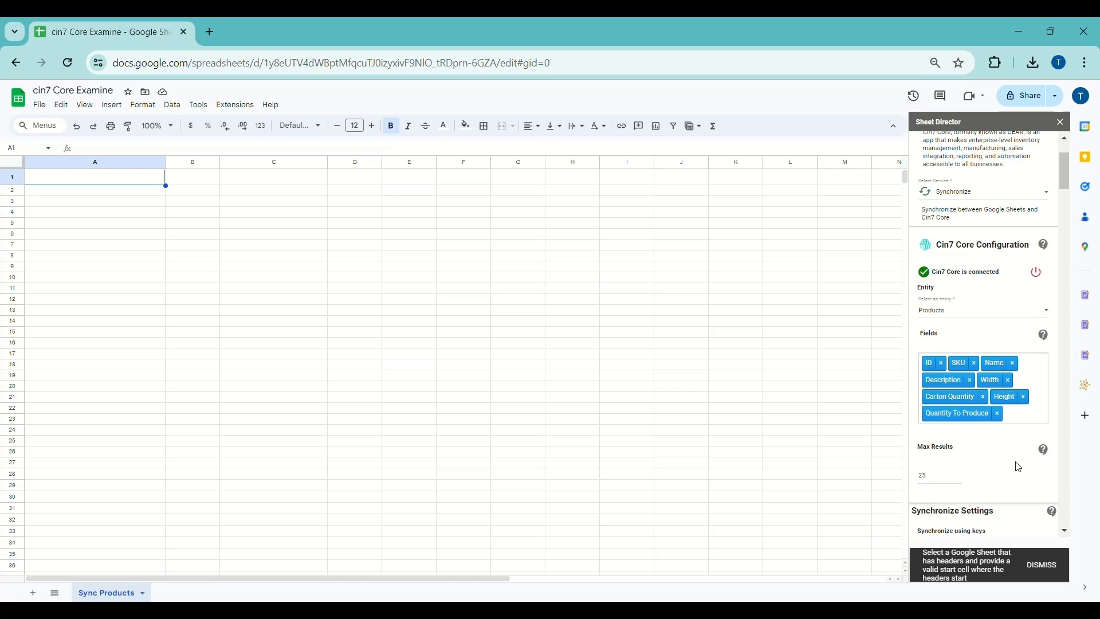
{"action": "left_click", "coordinate": [1041, 565]}
Step: Review the synchronization keys and set the conflict rule to Google Sheet Wins
{"action": "scroll", "coordinate": [1015, 483], "scroll_direction": "down", "scroll_amount": 3}
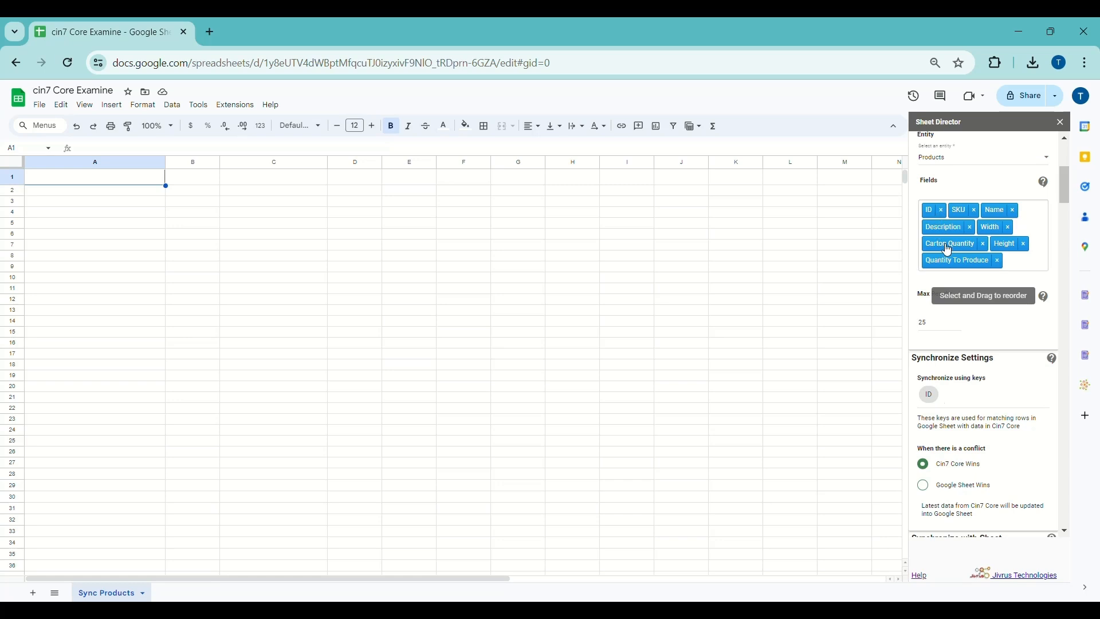
{"action": "scroll", "coordinate": [995, 394], "scroll_direction": "down", "scroll_amount": 1}
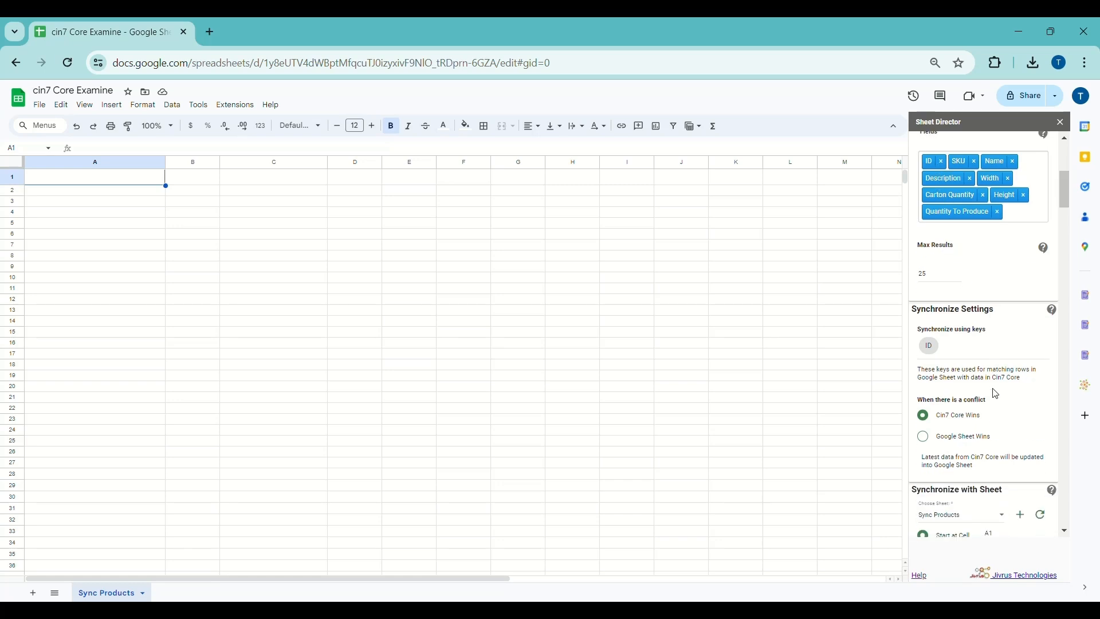
{"action": "scroll", "coordinate": [995, 394], "scroll_direction": "up", "scroll_amount": 1}
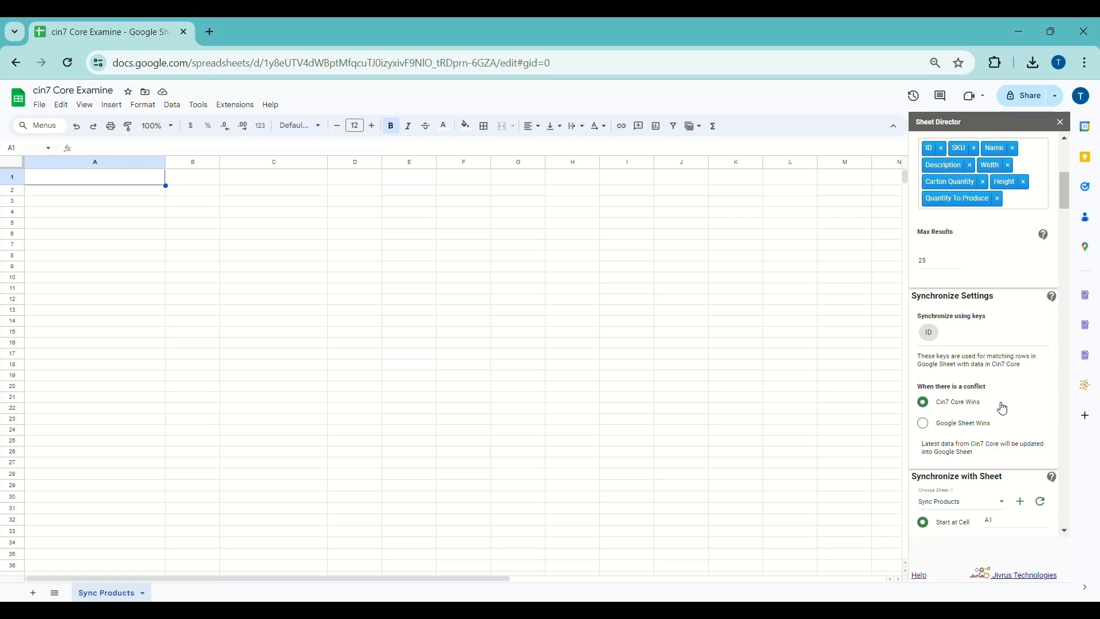
{"action": "left_click", "coordinate": [985, 430]}
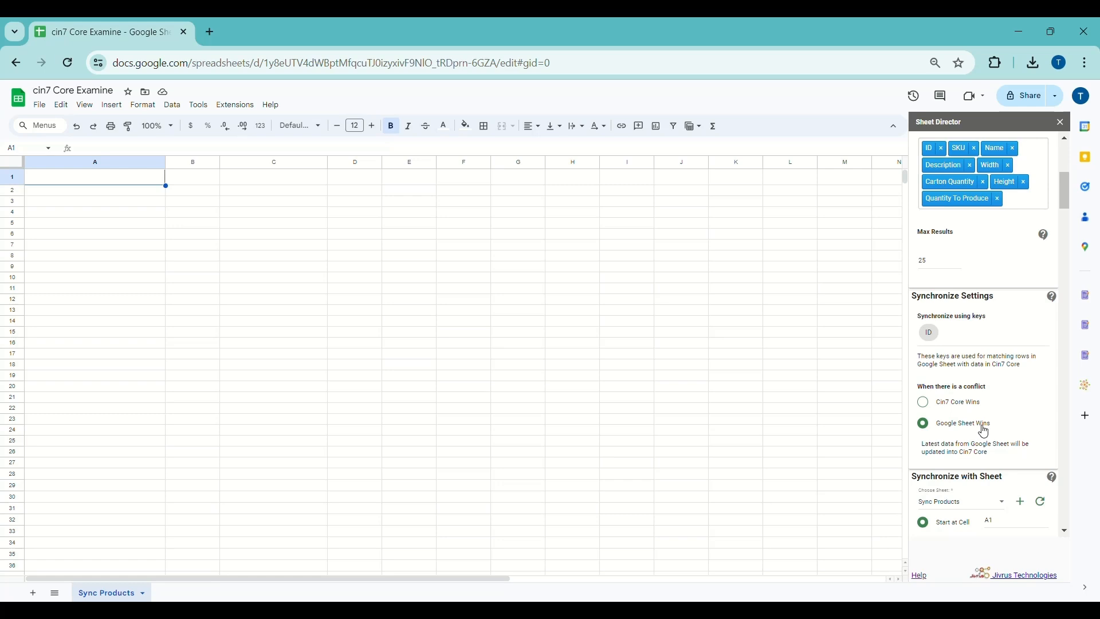
Step: Switch the conflict rule to Cin7 Core Wins and back to Google Sheet Wins
{"action": "left_click", "coordinate": [974, 407]}
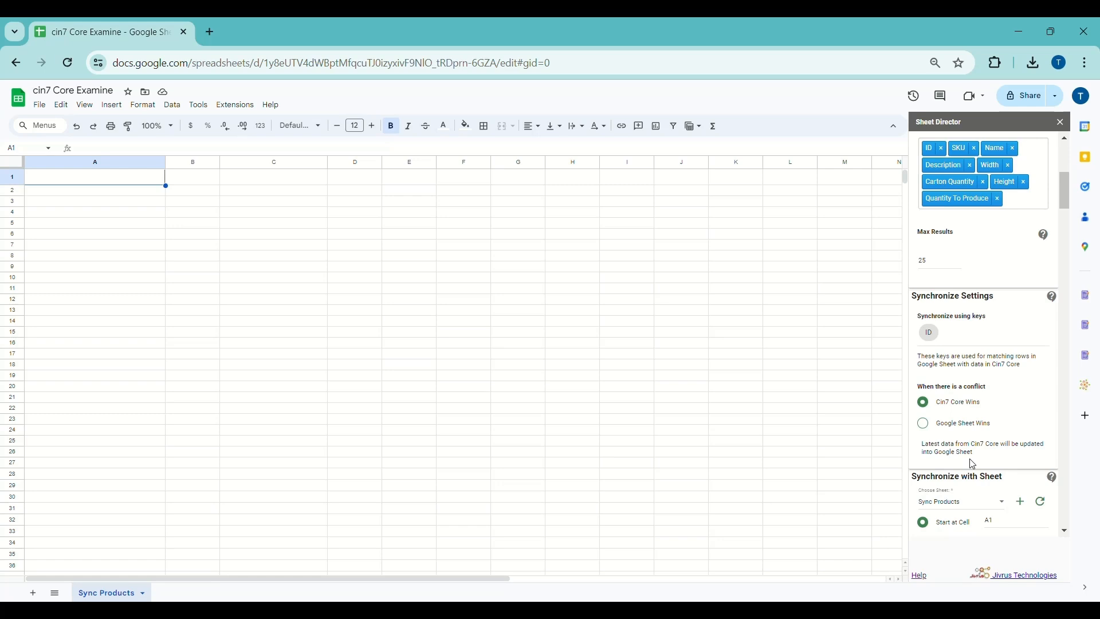
{"action": "left_click", "coordinate": [924, 424]}
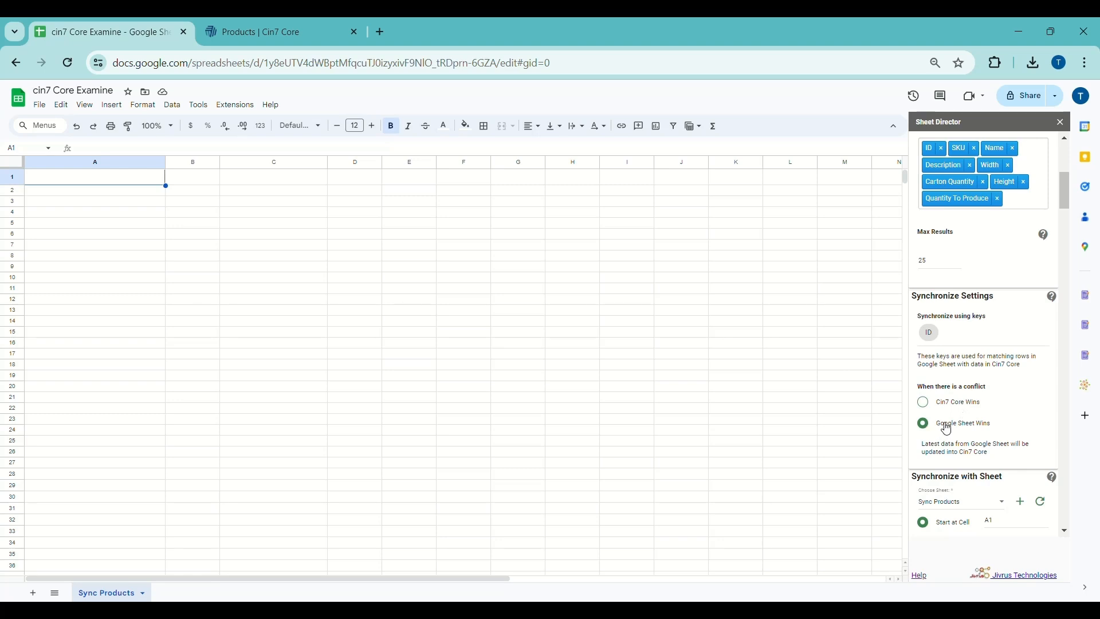
Step: Execute the synchronization and get the product records from Cin7 Core into the empty Sync Products sheet
{"action": "scroll", "coordinate": [946, 428], "scroll_direction": "down", "scroll_amount": 2}
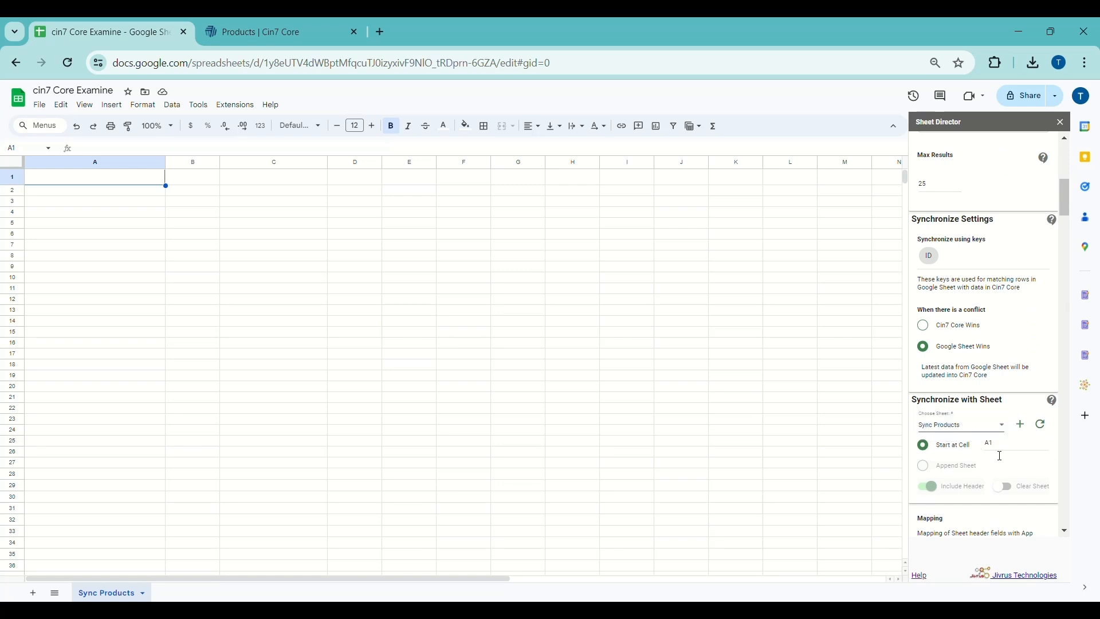
{"action": "scroll", "coordinate": [1000, 455], "scroll_direction": "down", "scroll_amount": 10}
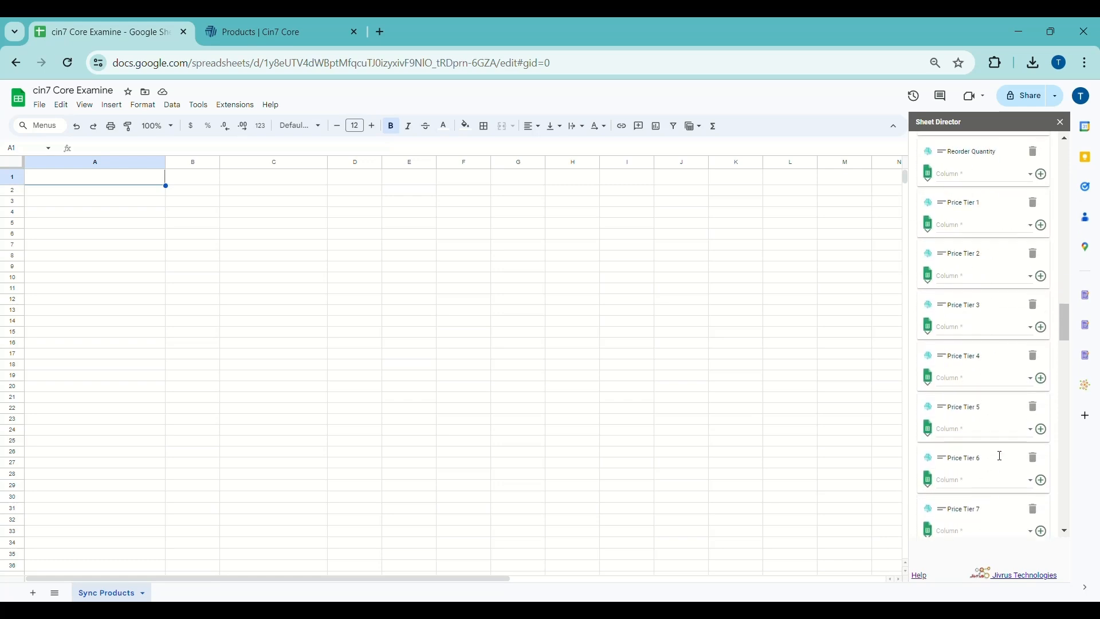
{"action": "scroll", "coordinate": [997, 458], "scroll_direction": "down", "scroll_amount": 10}
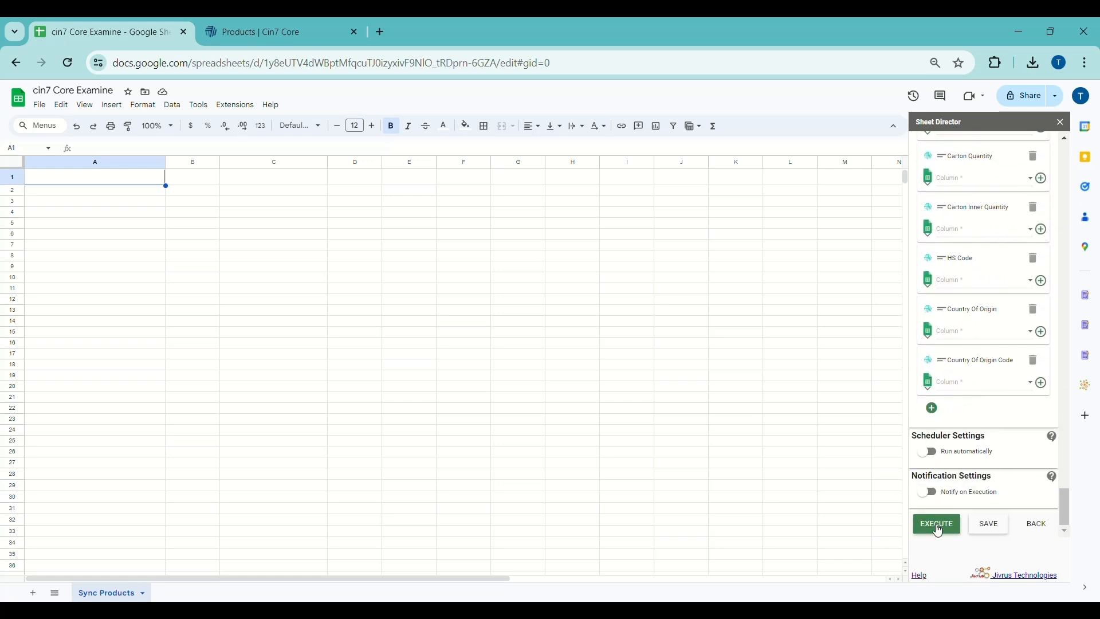
{"action": "left_click", "coordinate": [937, 527]}
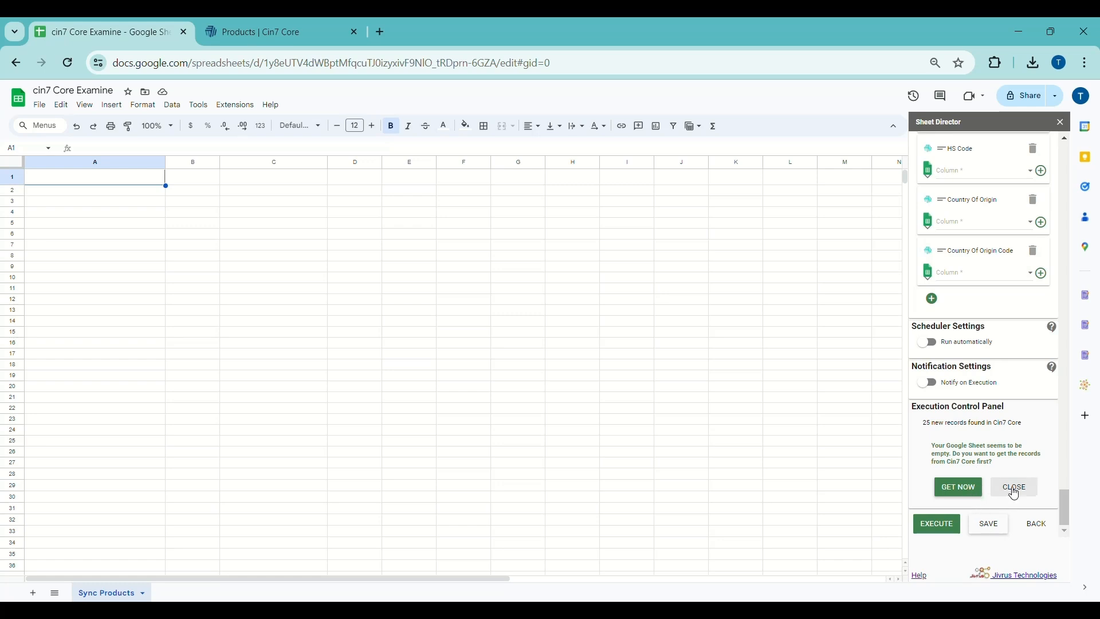
{"action": "left_click", "coordinate": [957, 492]}
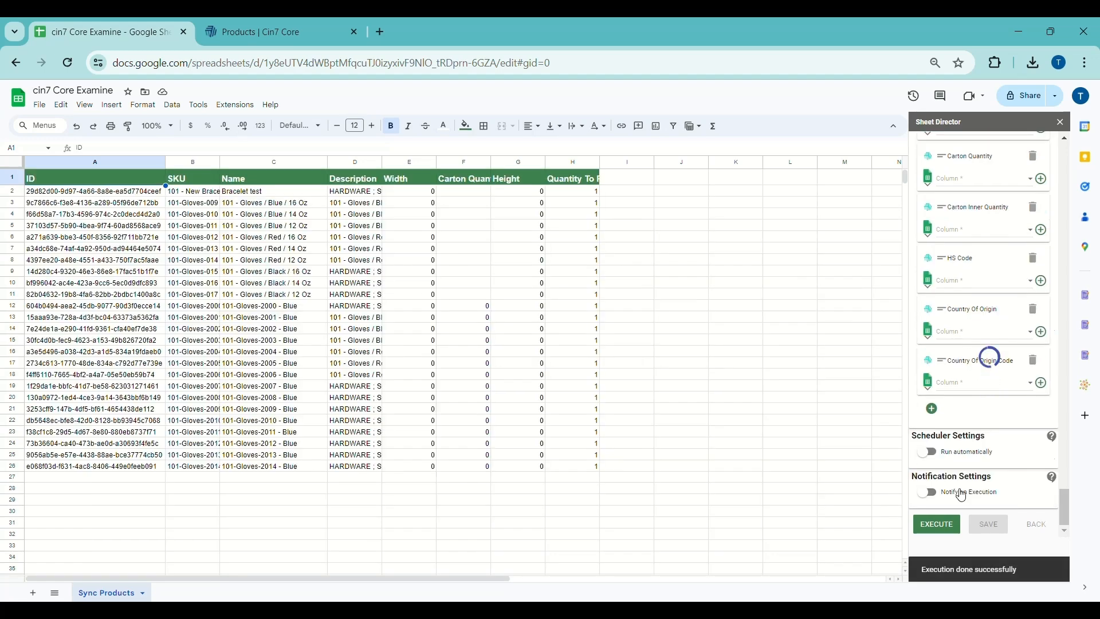
Step: Accept the intelligent mapping of matching sheet and app fields and review the mapped columns
{"action": "scroll", "coordinate": [1002, 328], "scroll_direction": "up", "scroll_amount": 10}
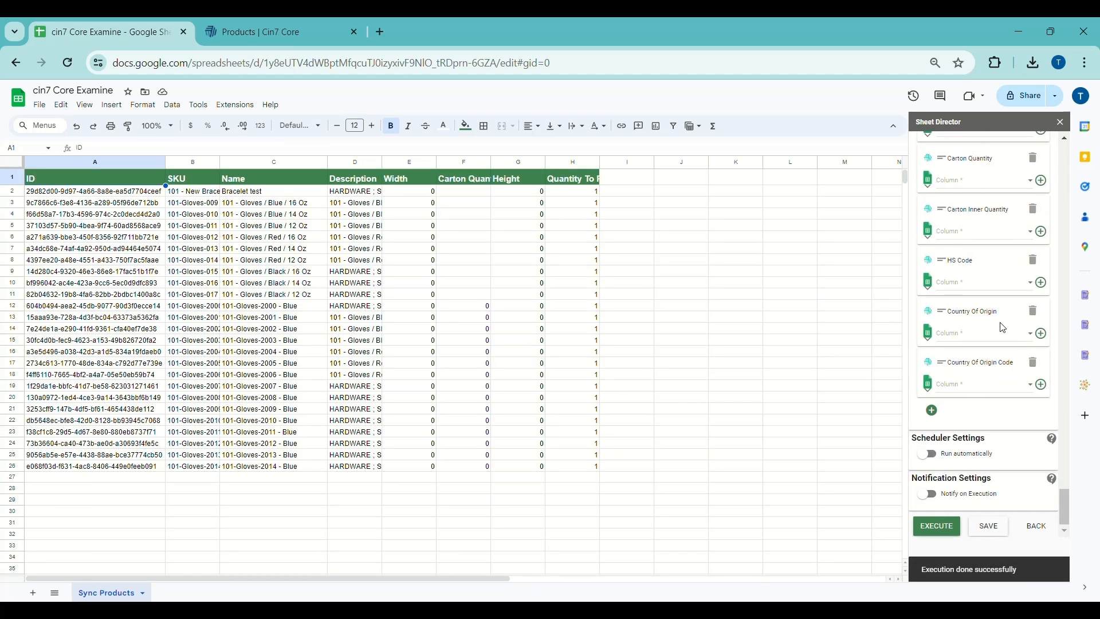
{"action": "scroll", "coordinate": [1002, 328], "scroll_direction": "up", "scroll_amount": 10}
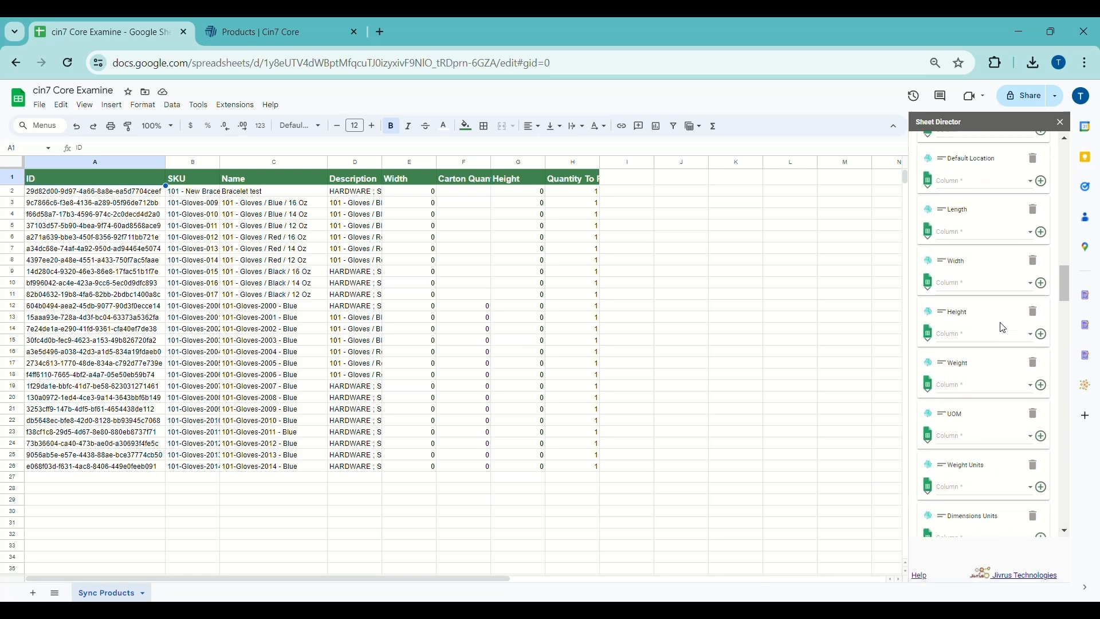
{"action": "scroll", "coordinate": [1002, 327], "scroll_direction": "down", "scroll_amount": 1}
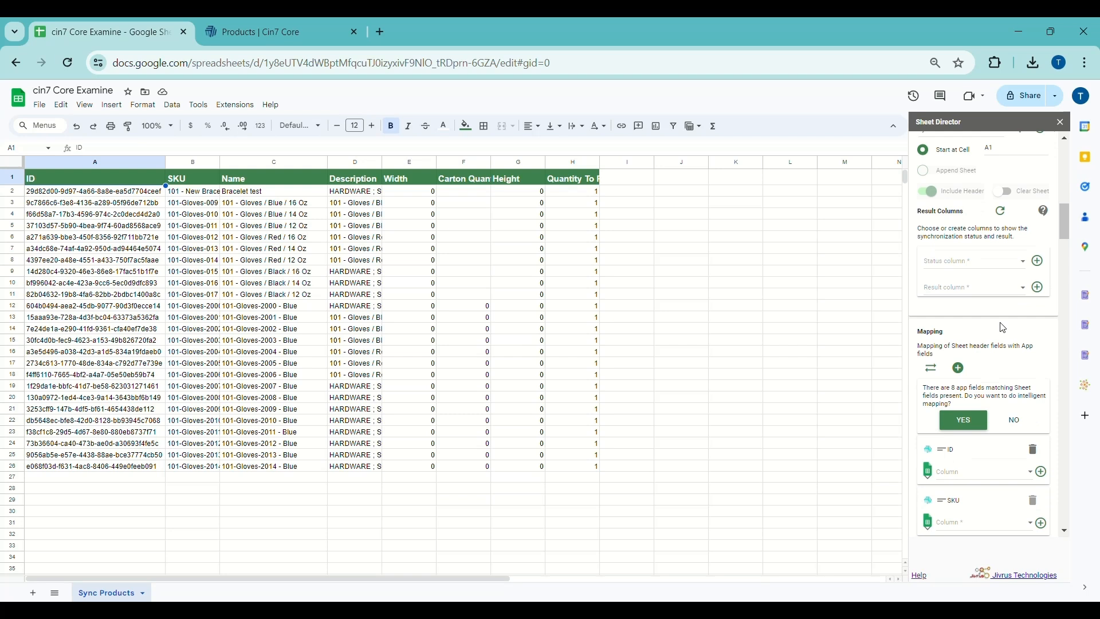
{"action": "left_click", "coordinate": [971, 425]}
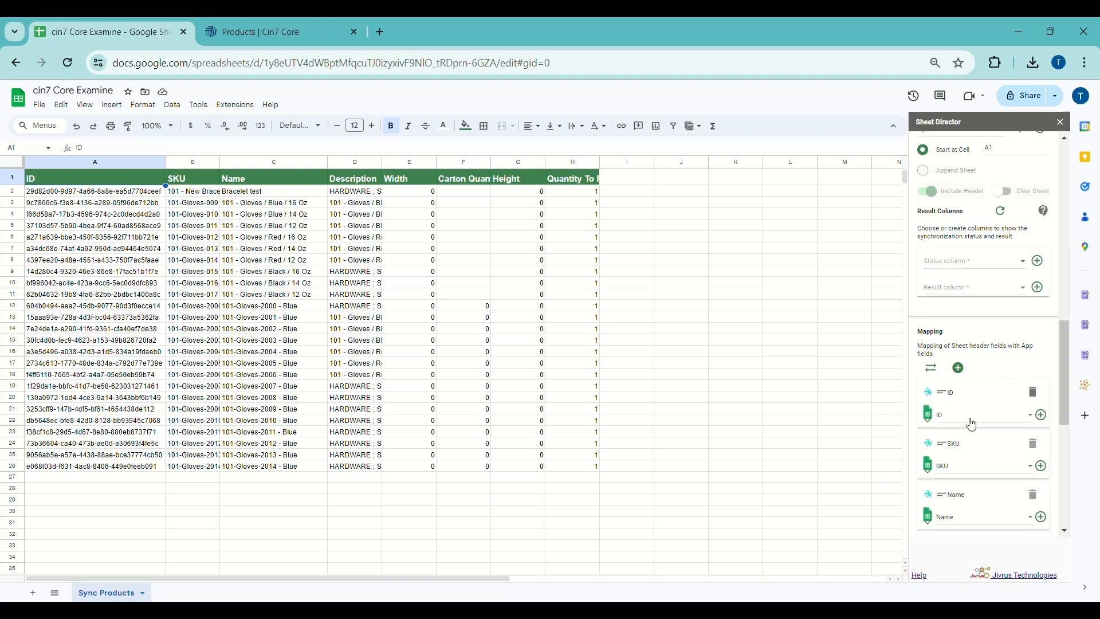
{"action": "scroll", "coordinate": [972, 425], "scroll_direction": "down", "scroll_amount": 6}
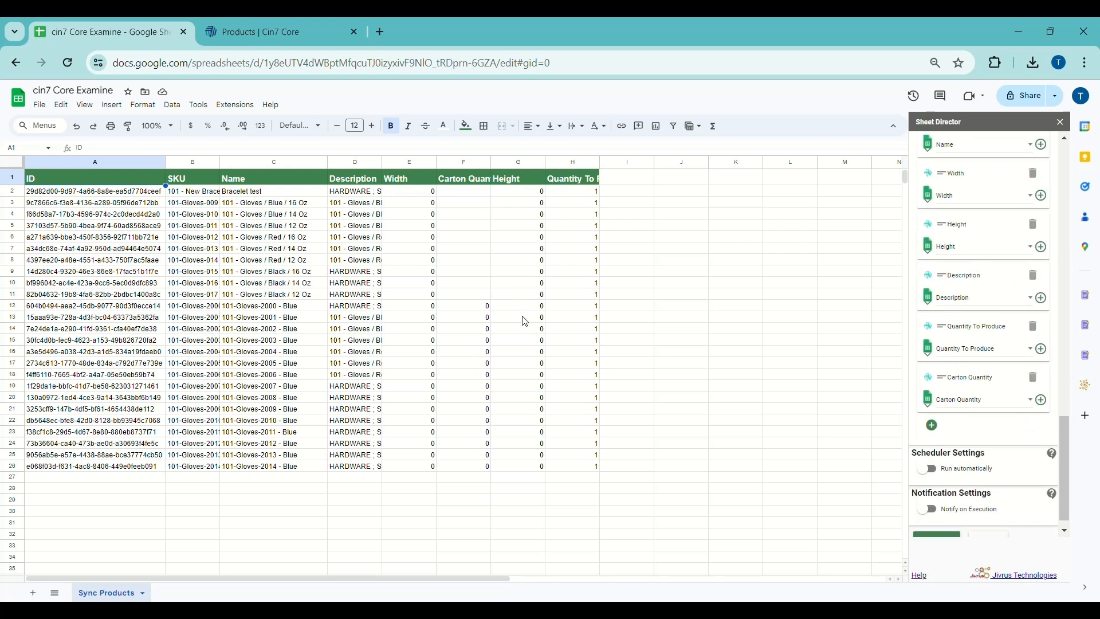
{"action": "scroll", "coordinate": [952, 382], "scroll_direction": "up", "scroll_amount": 3}
{"action": "scroll", "coordinate": [952, 386], "scroll_direction": "down", "scroll_amount": 4}
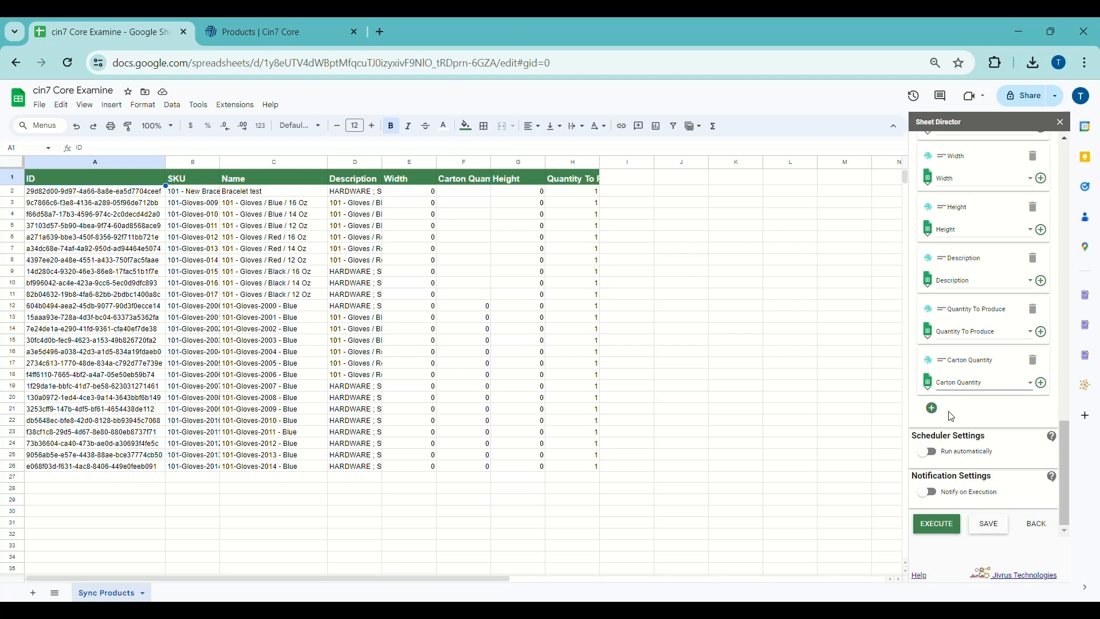
Step: Create new status and result columns in the sheet for the synchronization outcome
{"action": "scroll", "coordinate": [950, 416], "scroll_direction": "up", "scroll_amount": 10}
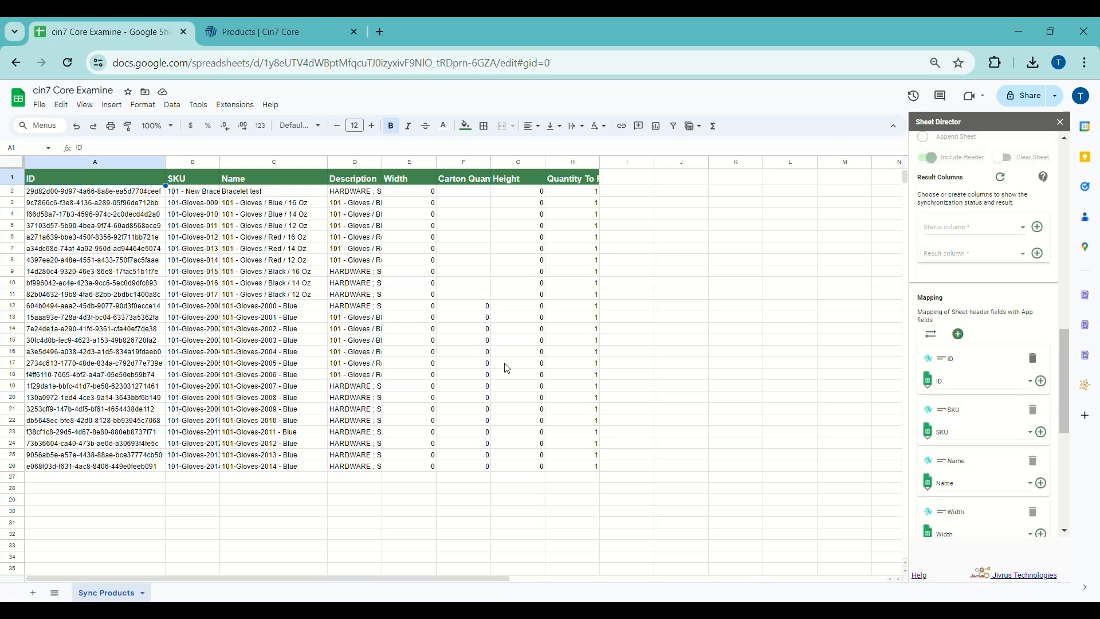
{"action": "scroll", "coordinate": [968, 330], "scroll_direction": "up", "scroll_amount": 1}
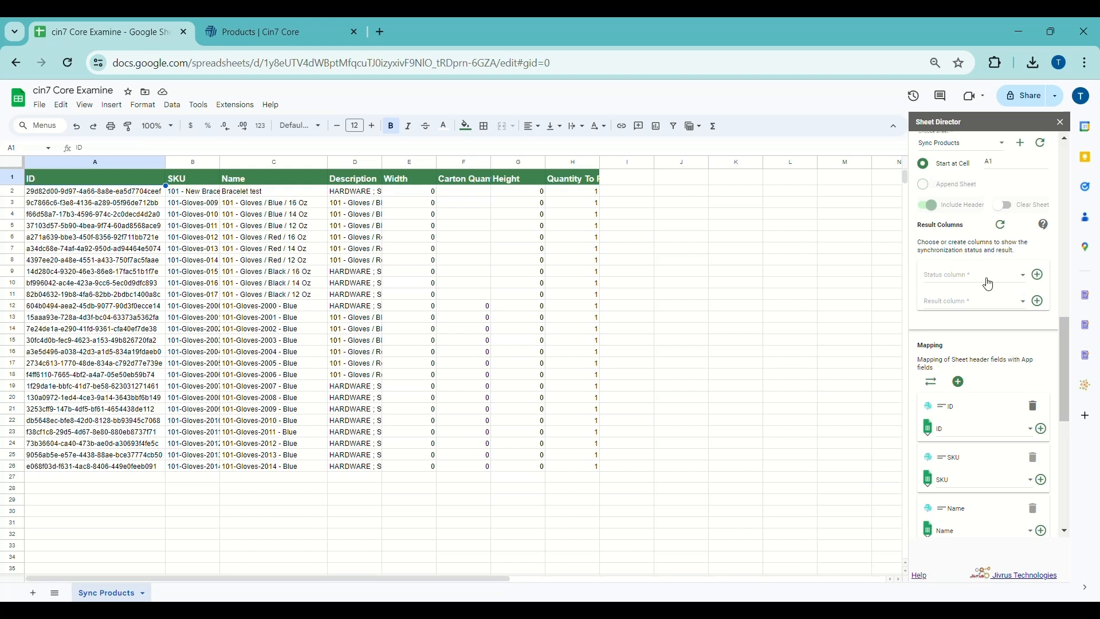
{"action": "left_click", "coordinate": [1042, 278]}
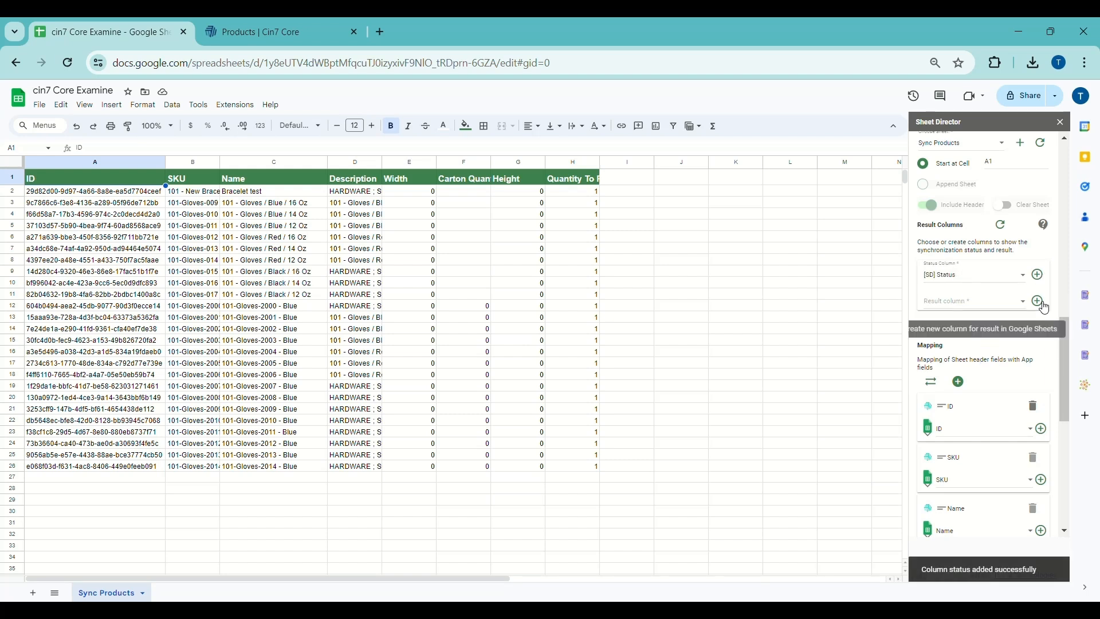
{"action": "left_click", "coordinate": [1042, 304]}
{"action": "scroll", "coordinate": [1045, 307], "scroll_direction": "down", "scroll_amount": 5}
Step: Widen the ID, SKU and Description columns of the Sync Products sheet
{"action": "left_click_drag", "start_coordinate": [220, 162], "coordinate": [292, 163]}
{"action": "left_click_drag", "start_coordinate": [455, 163], "coordinate": [532, 163]}
{"action": "left_click_drag", "start_coordinate": [165, 163], "coordinate": [210, 163]}
Step: Copy the SKU 101 - New Bracelet from row 2 and search for it in the Cin7 Core product list
{"action": "left_click", "coordinate": [275, 191]}
{"action": "key", "text": "ctrl+c"}
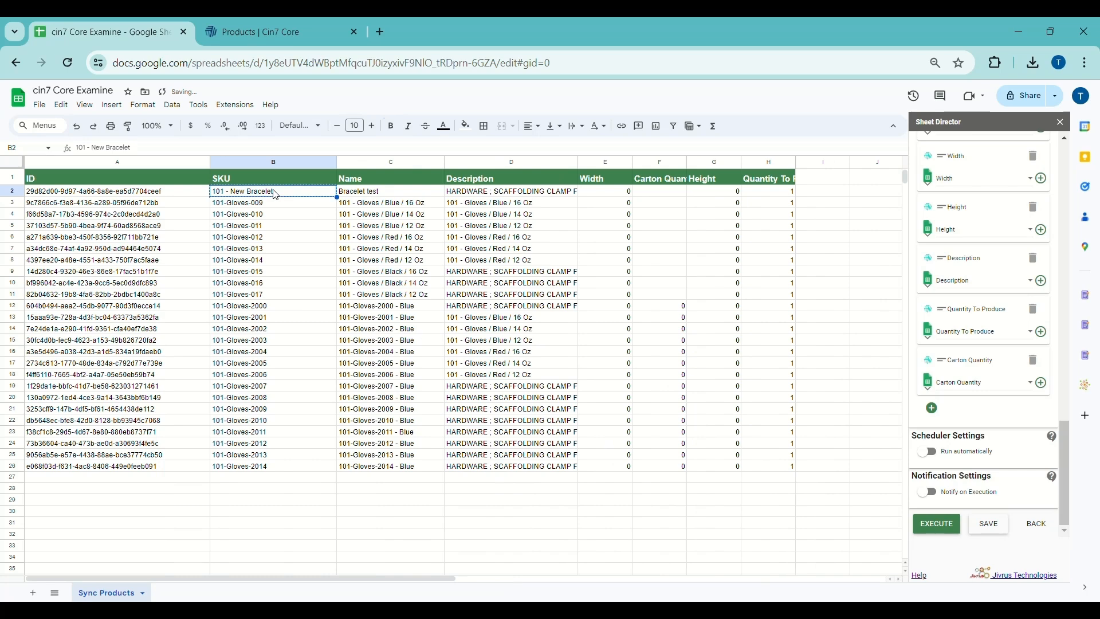
{"action": "left_click", "coordinate": [281, 22]}
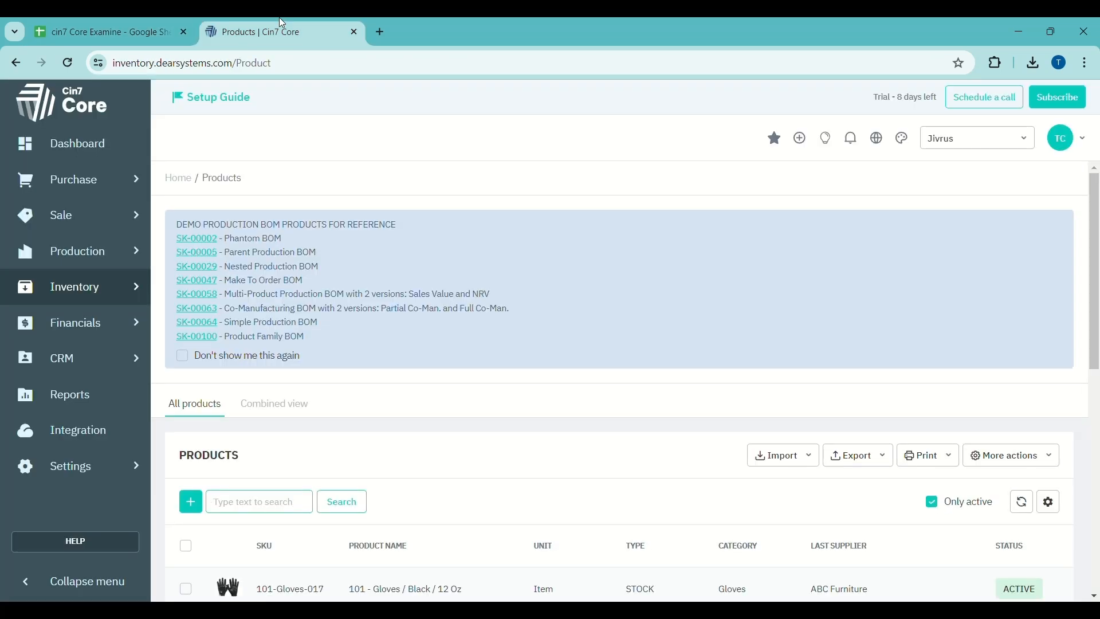
{"action": "left_click", "coordinate": [285, 509]}
{"action": "key", "text": "ctrl+v"}
{"action": "left_click", "coordinate": [354, 508]}
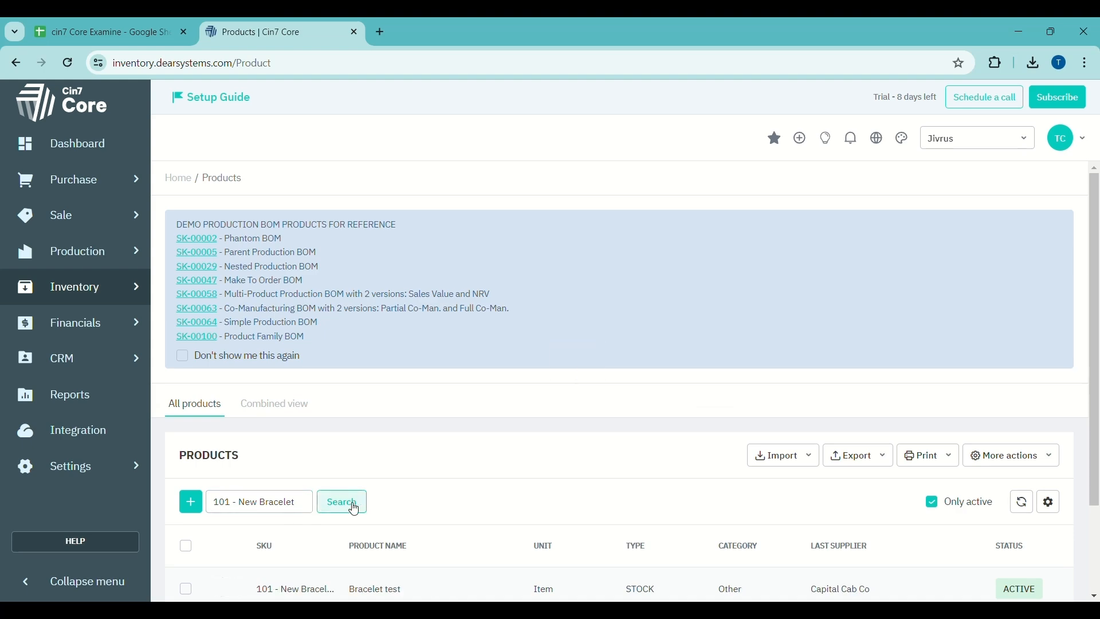
{"action": "scroll", "coordinate": [353, 508], "scroll_direction": "down", "scroll_amount": 3}
Step: Back in the Google Sheet, change row 2's product name to Laptop and its SKU to Laptop - 101
{"action": "left_click", "coordinate": [129, 26]}
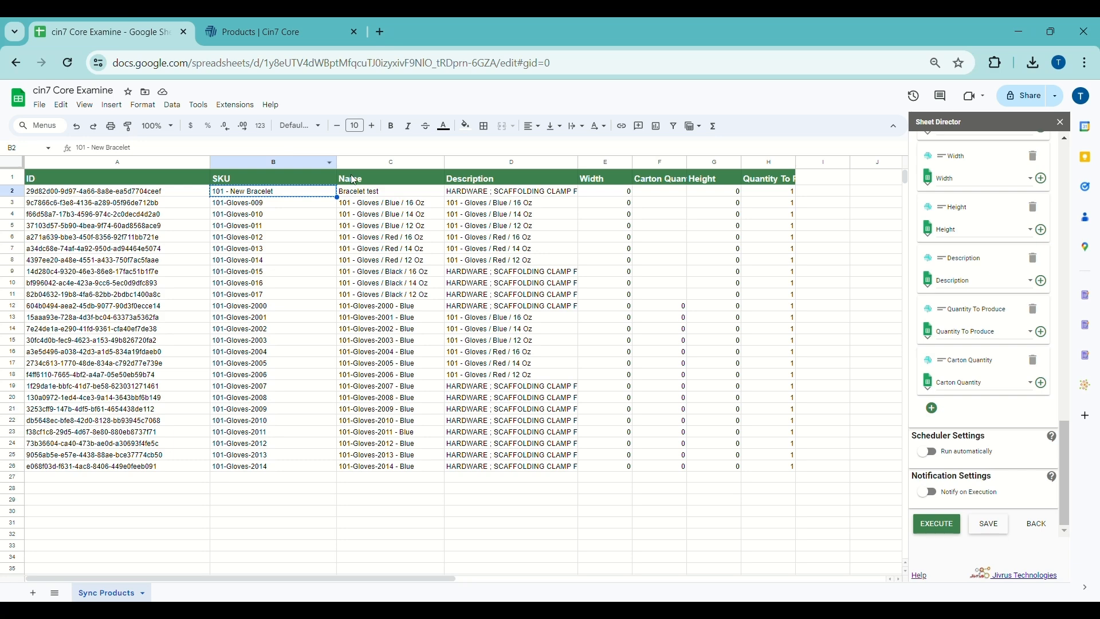
{"action": "left_click", "coordinate": [365, 193]}
{"action": "type", "text": "Lapto"}
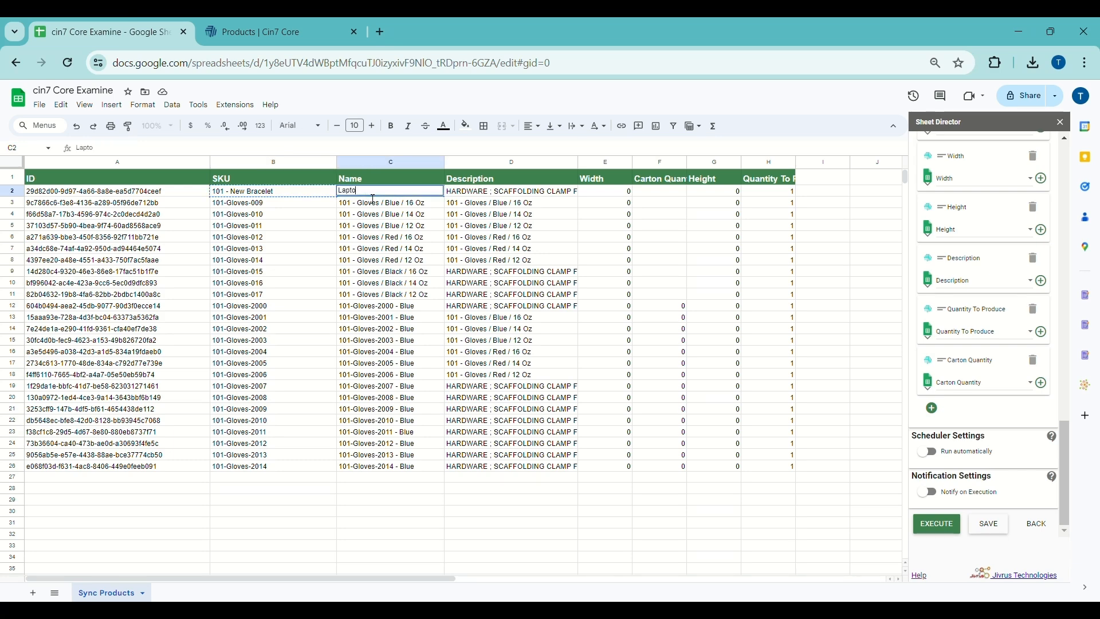
{"action": "type", "text": "p"}
{"action": "left_click", "coordinate": [279, 197]}
{"action": "type", "text": "Laptop -"}
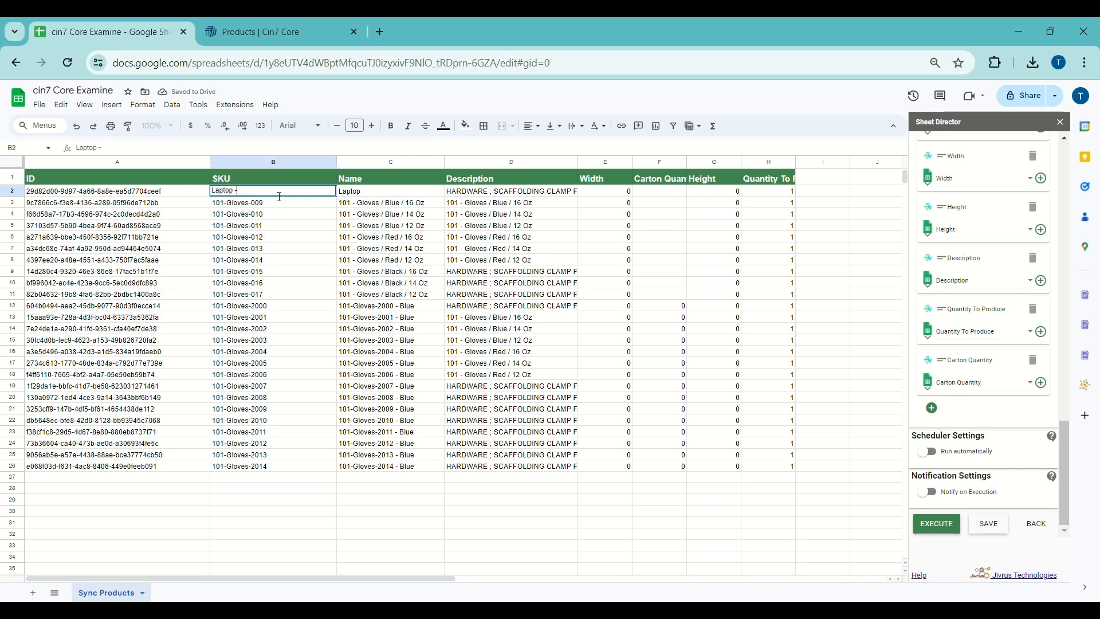
{"action": "type", "text": " 101"}
Step: Change row 3's product name to CPU and its SKU to CPU - 102
{"action": "triple_click", "coordinate": [364, 203]}
{"action": "type", "text": "CPU"}
{"action": "triple_click", "coordinate": [295, 208]}
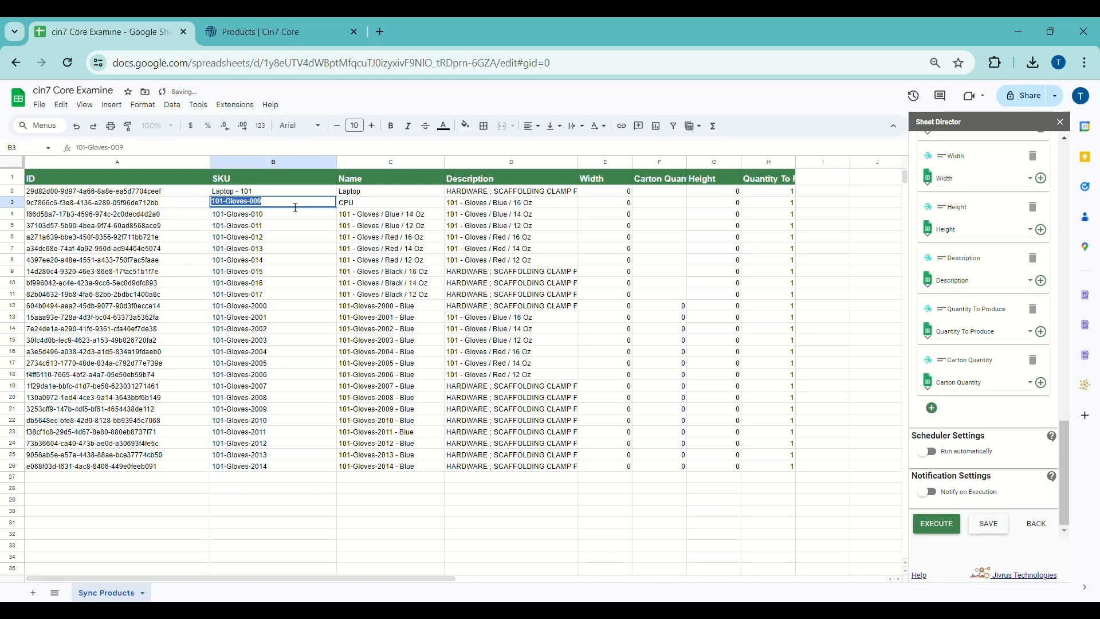
{"action": "type", "text": "CPU - 102"}
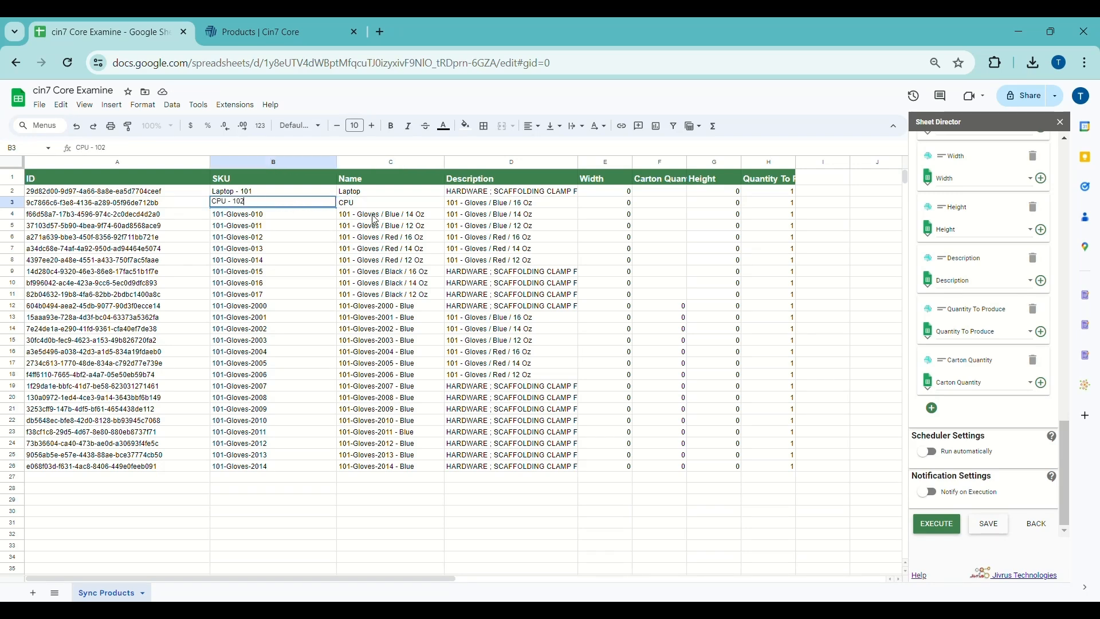
Step: Change row 4's product name to Speakers and its SKU to Speakers - 103
{"action": "triple_click", "coordinate": [372, 215]}
{"action": "type", "text": "Speakers"}
{"action": "double_click", "coordinate": [373, 217]}
{"action": "key", "text": "ctrl+c"}
{"action": "triple_click", "coordinate": [266, 217]}
{"action": "key", "text": "ctrl+v"}
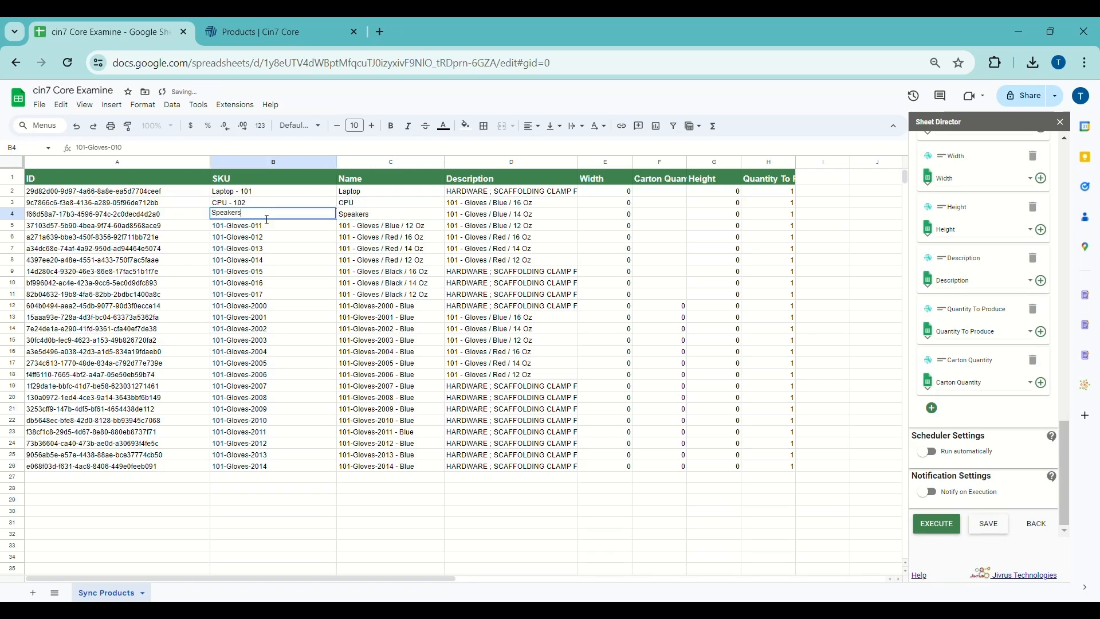
{"action": "type", "text": "- 103"}
{"action": "key", "text": "Tab"}
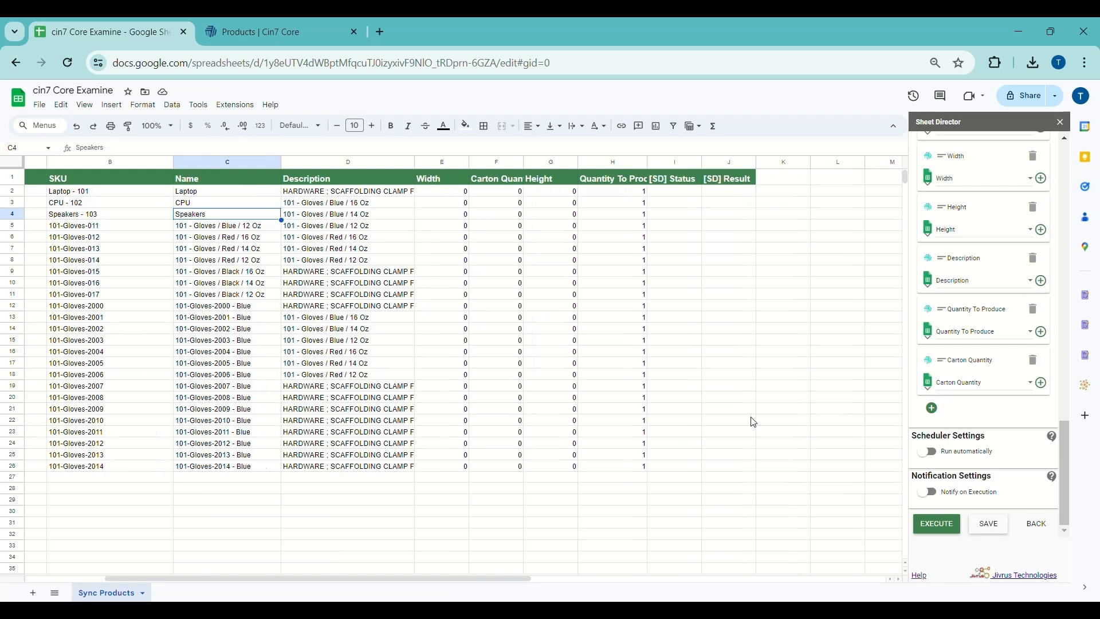
Step: Execute the synchronization, approve syncing the sheet records to Cin7 Core, and widen the [SD] Status column
{"action": "left_click", "coordinate": [938, 532]}
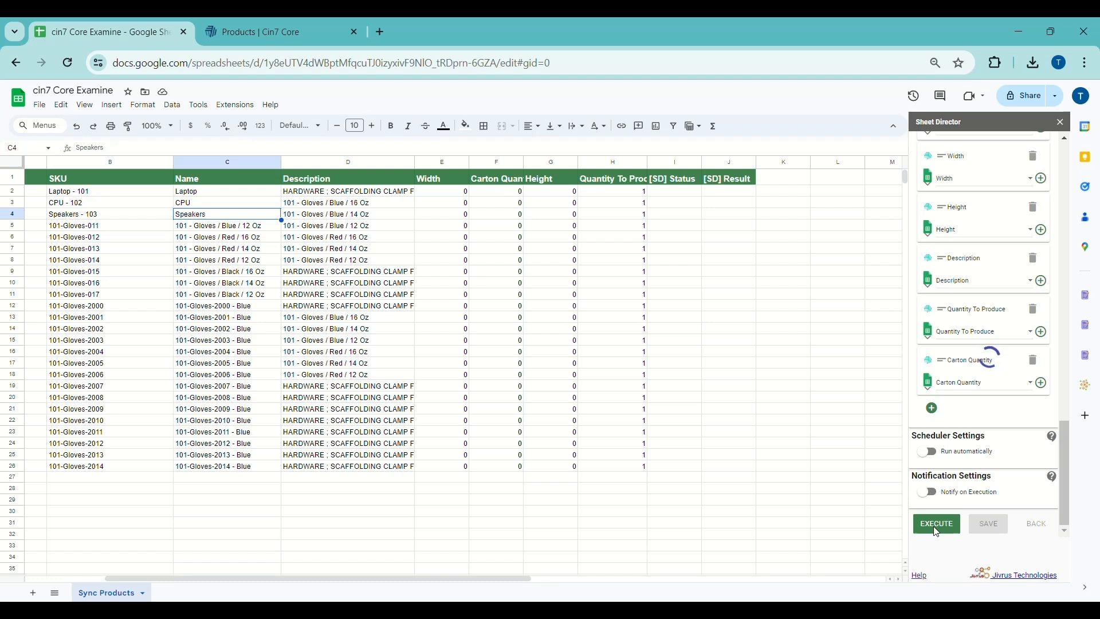
{"action": "scroll", "coordinate": [936, 532], "scroll_direction": "down", "scroll_amount": 3}
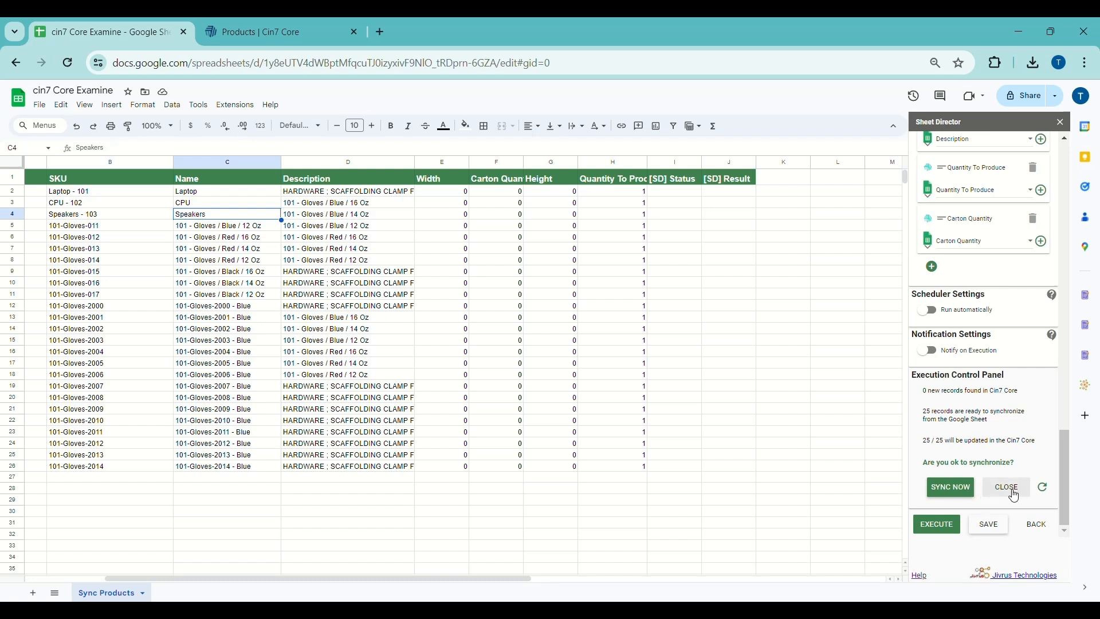
{"action": "left_click", "coordinate": [949, 487]}
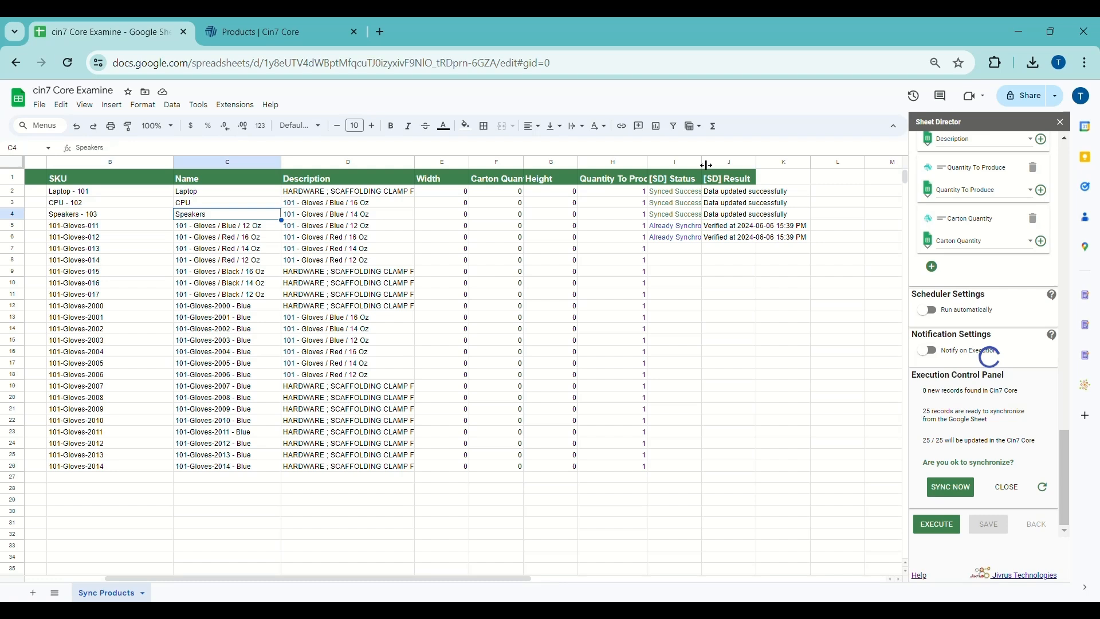
{"action": "left_click_drag", "start_coordinate": [707, 165], "coordinate": [752, 163]}
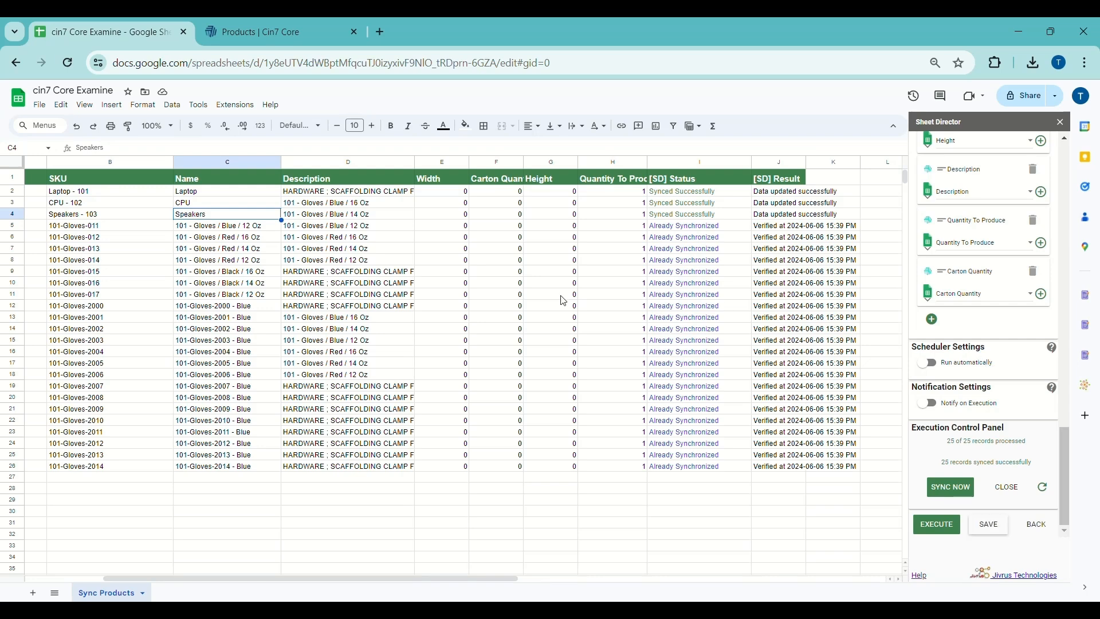
Step: Switch to Cin7 Core, reload the product list and search for Laptop
{"action": "scroll", "coordinate": [563, 300], "scroll_direction": "left", "scroll_amount": 5}
{"action": "left_click", "coordinate": [286, 32]}
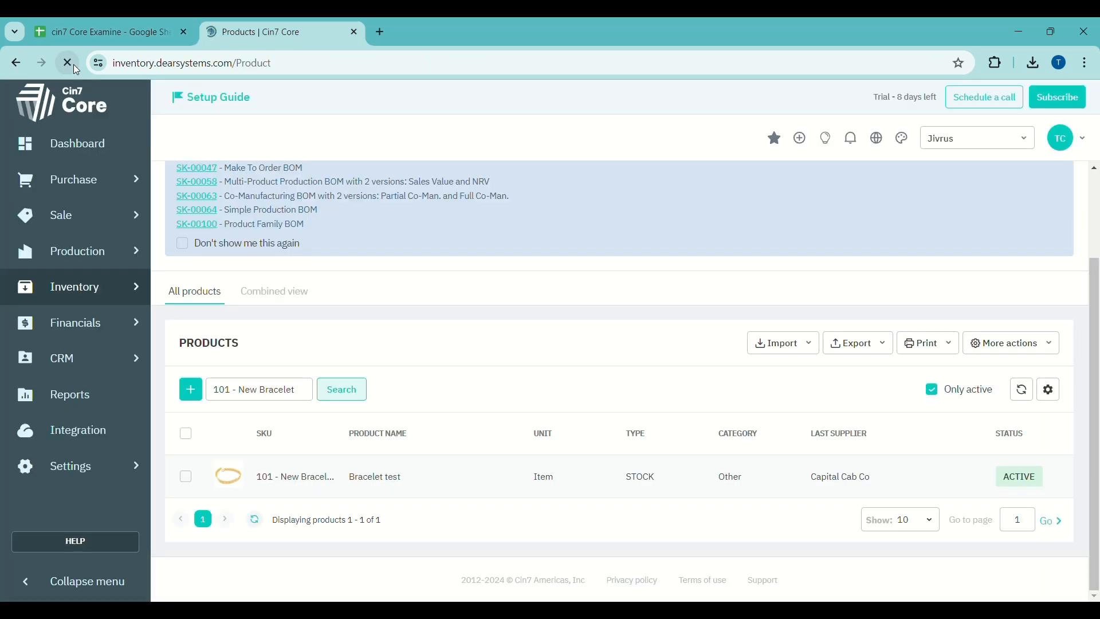
{"action": "left_click", "coordinate": [73, 63]}
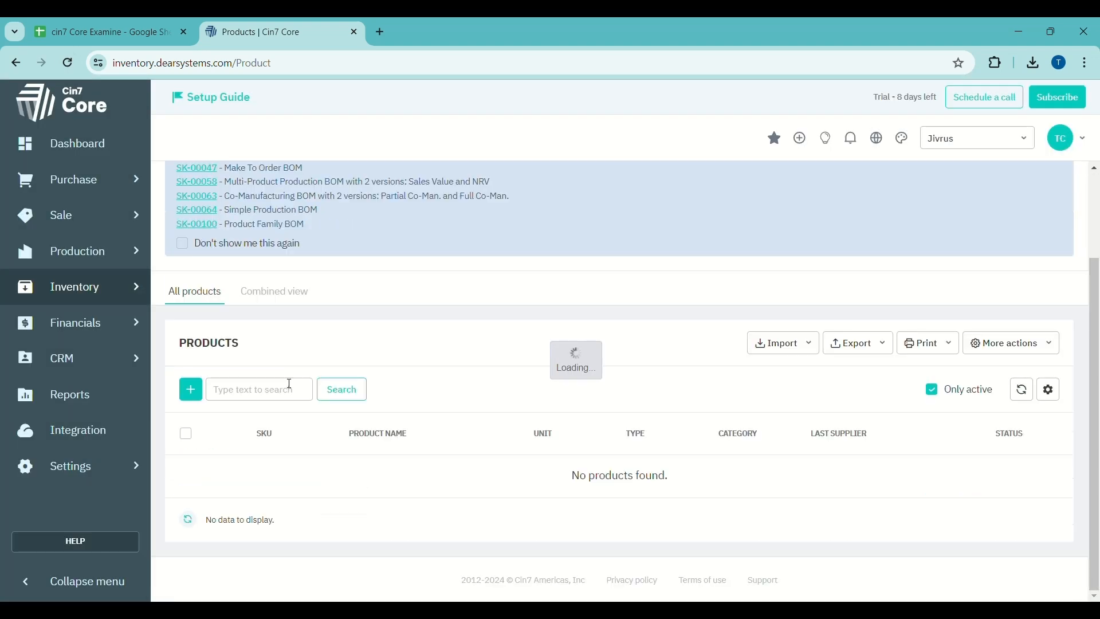
{"action": "left_click", "coordinate": [283, 380]}
{"action": "type", "text": "Laptop"}
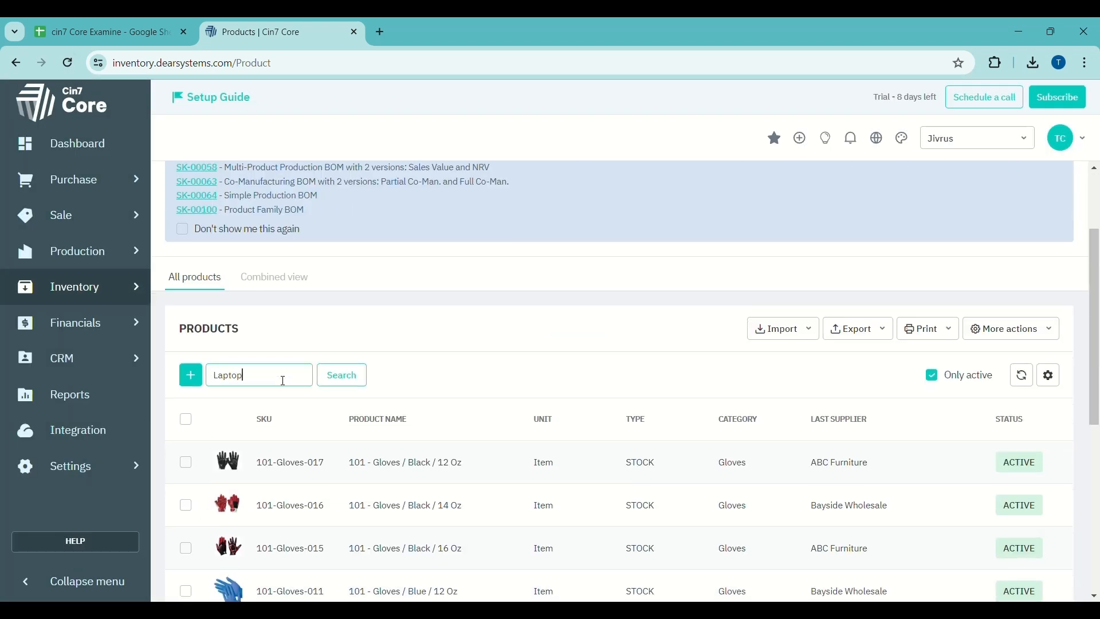
{"action": "left_click", "coordinate": [342, 376]}
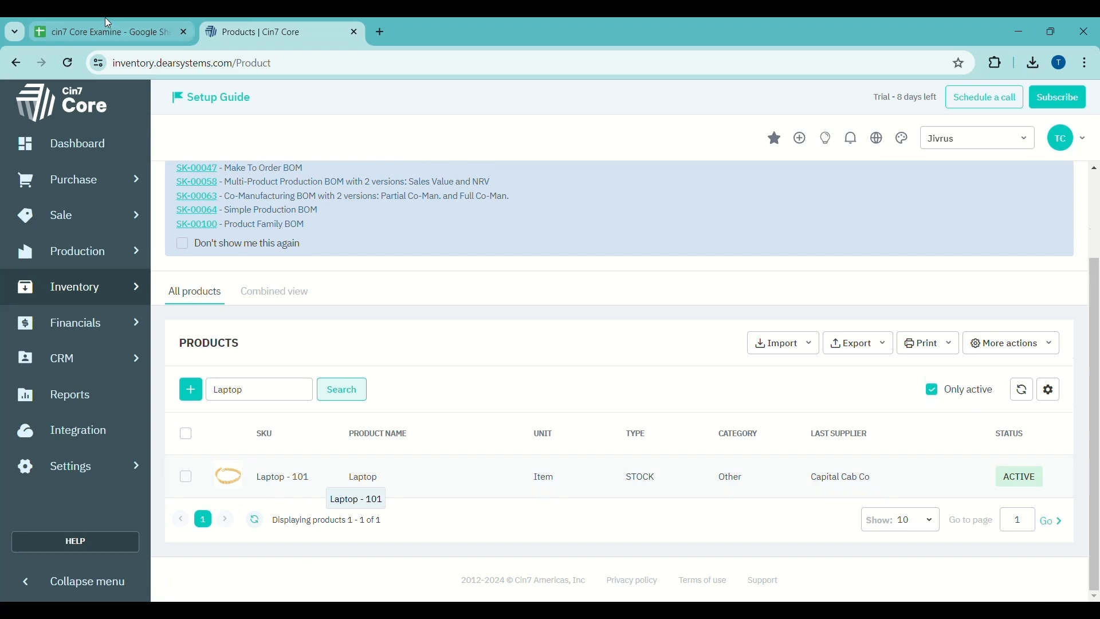
Step: Copy the product name CPU from the sheet's row 3 and search for it in the Cin7 Core product list
{"action": "left_click", "coordinate": [105, 21]}
{"action": "left_click", "coordinate": [336, 203]}
{"action": "key", "text": "ctrl+c"}
{"action": "left_click", "coordinate": [282, 31]}
{"action": "double_click", "coordinate": [305, 385]}
{"action": "key", "text": "ctrl+v"}
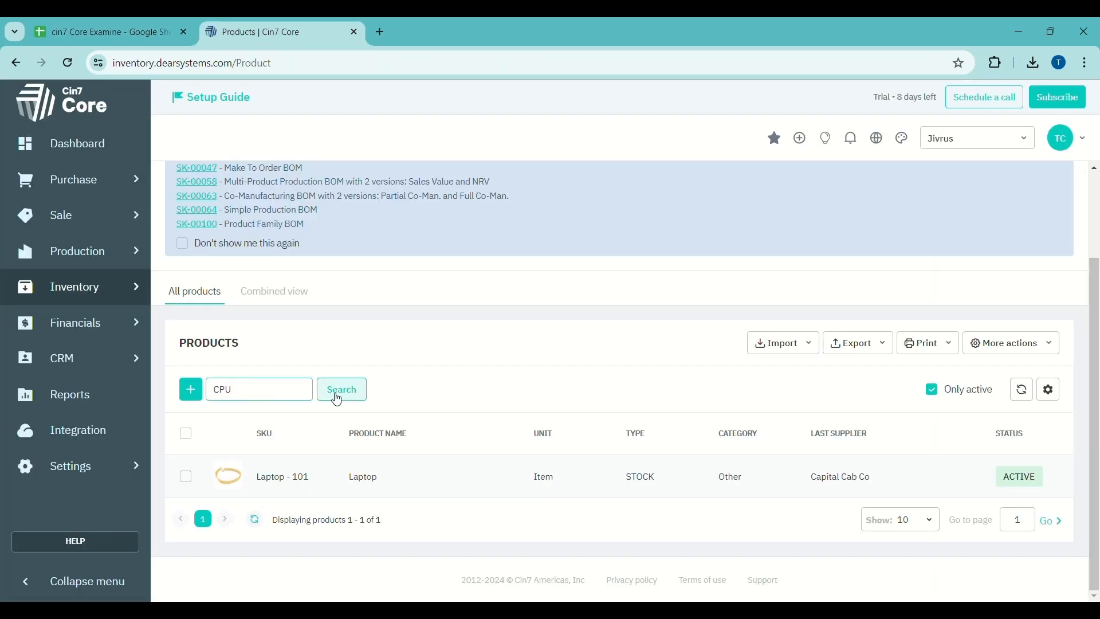
{"action": "left_click", "coordinate": [341, 390]}
Step: Copy the product name Speakers from the sheet's row 4 and search for it in the Cin7 Core product list
{"action": "left_click", "coordinate": [105, 31]}
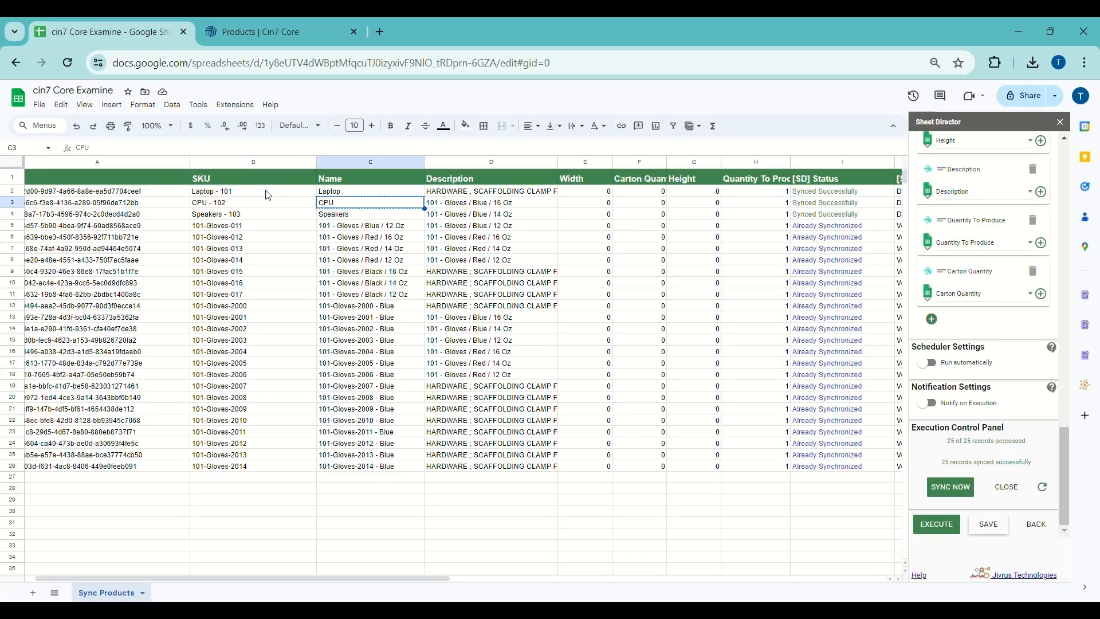
{"action": "left_click", "coordinate": [338, 214]}
{"action": "key", "text": "ctrl+c"}
{"action": "left_click", "coordinate": [282, 32]}
{"action": "double_click", "coordinate": [284, 389]}
{"action": "key", "text": "ctrl+v"}
{"action": "left_click", "coordinate": [342, 390]}
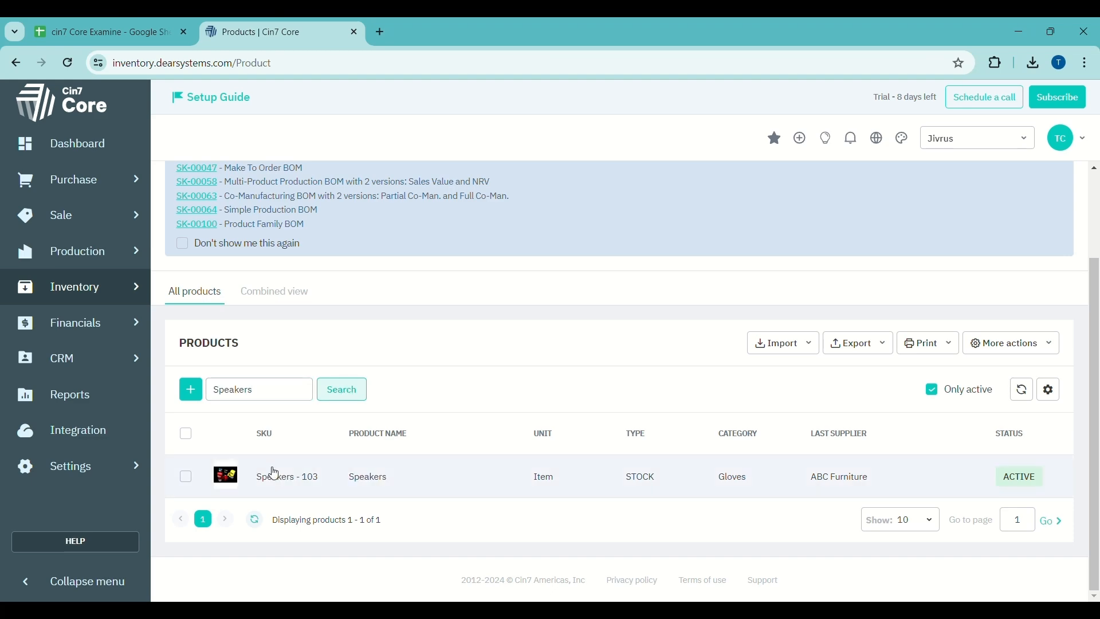
Step: Switch to the Google Sheet and set Sheet Director's conflict resolution to Cin7 Core Wins
{"action": "left_click", "coordinate": [129, 20]}
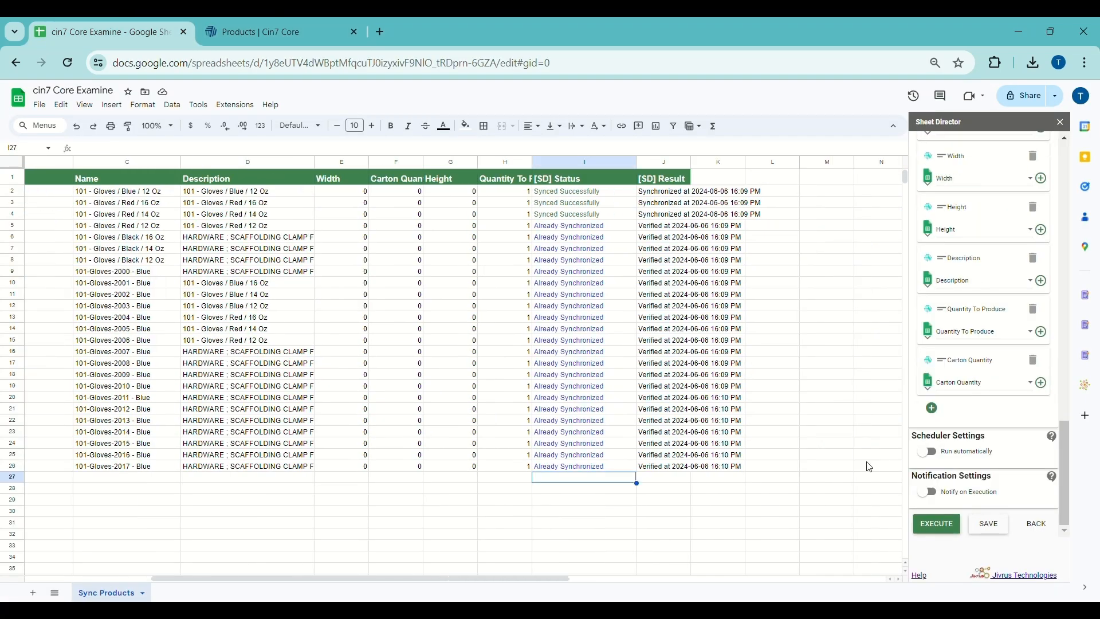
{"action": "scroll", "coordinate": [1035, 392], "scroll_direction": "up", "scroll_amount": 5}
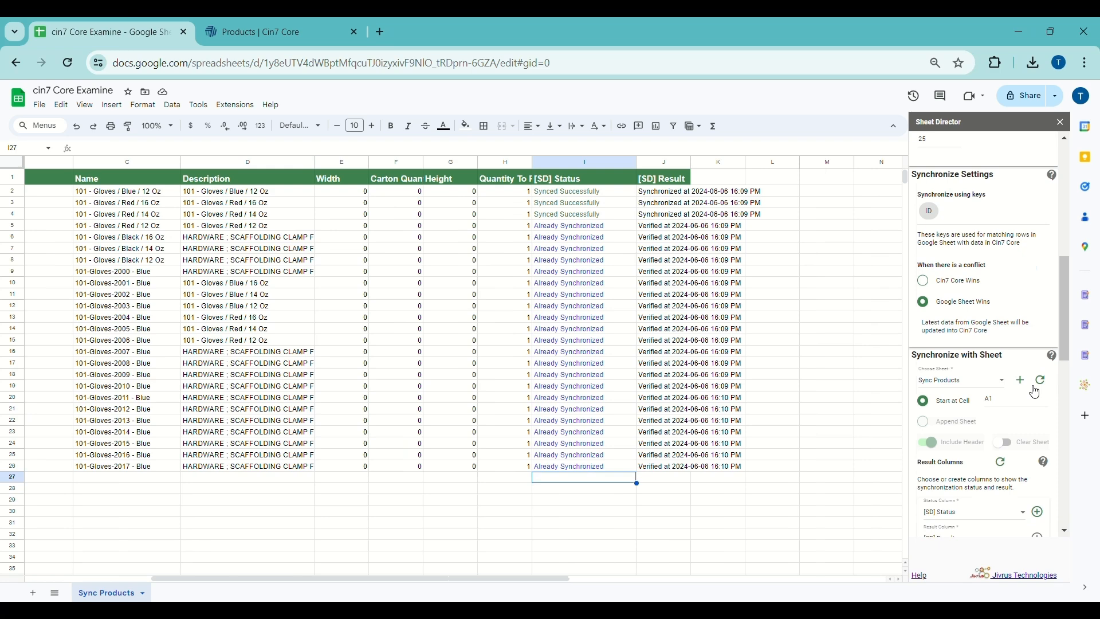
{"action": "scroll", "coordinate": [1034, 392], "scroll_direction": "up", "scroll_amount": 1}
{"action": "left_click", "coordinate": [924, 296]}
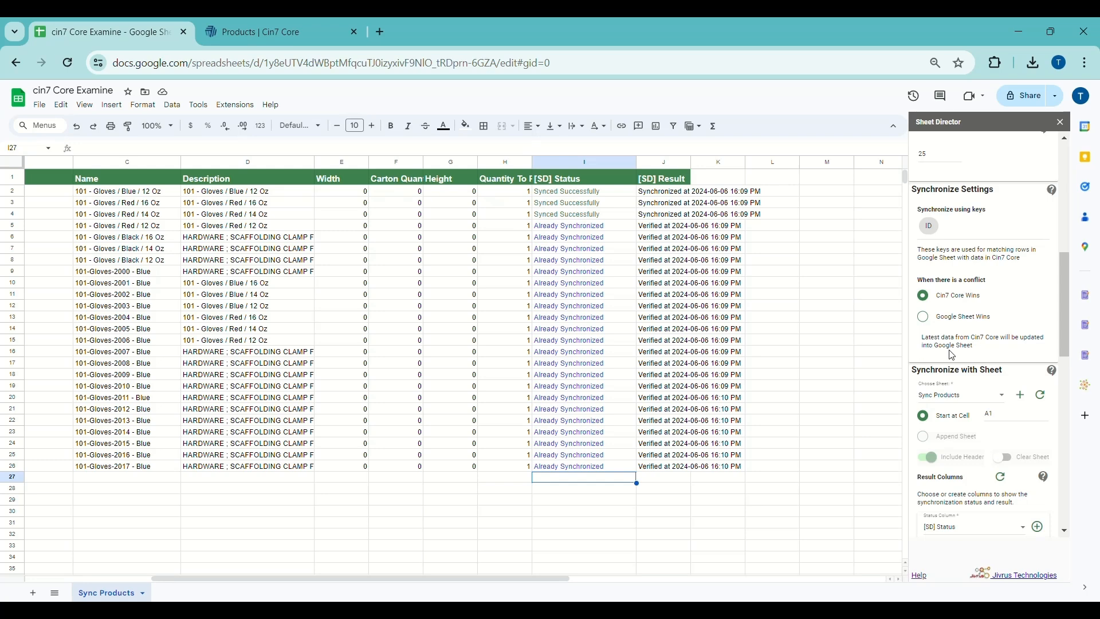
Step: Clear the synchronization entries below the [SD] Status and [SD] Result headers in range I2:K26
{"action": "left_click_drag", "start_coordinate": [551, 195], "coordinate": [737, 475]}
{"action": "key", "text": "Delete"}
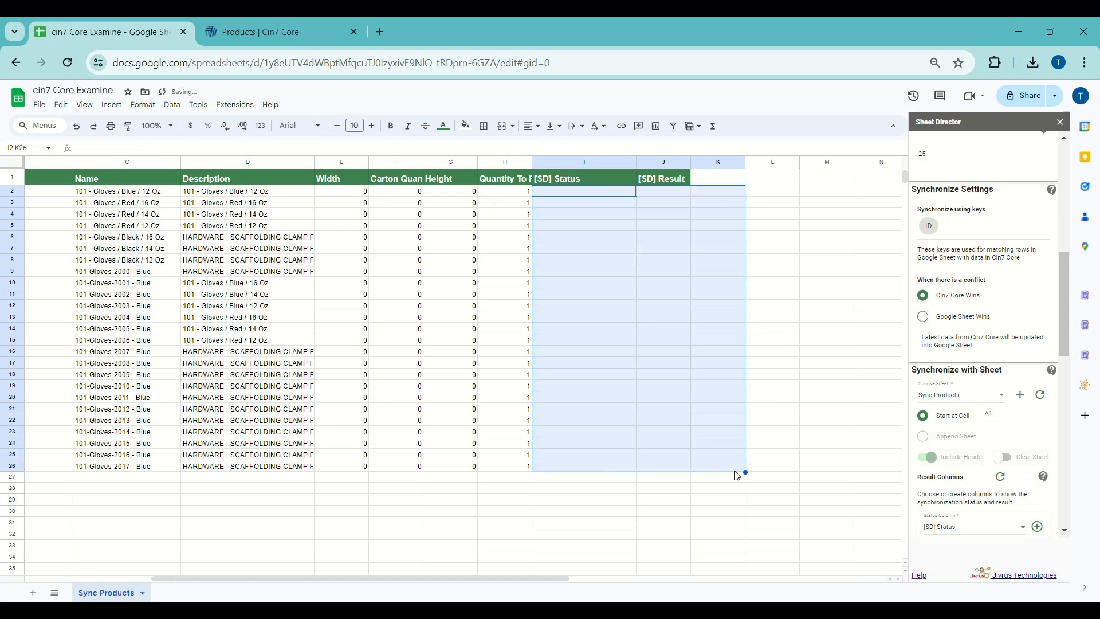
{"action": "left_click", "coordinate": [726, 465]}
Step: Change the SKU in row 2 of the Sync Products sheet to Earphones - 101
{"action": "scroll", "coordinate": [627, 388], "scroll_direction": "left", "scroll_amount": 5}
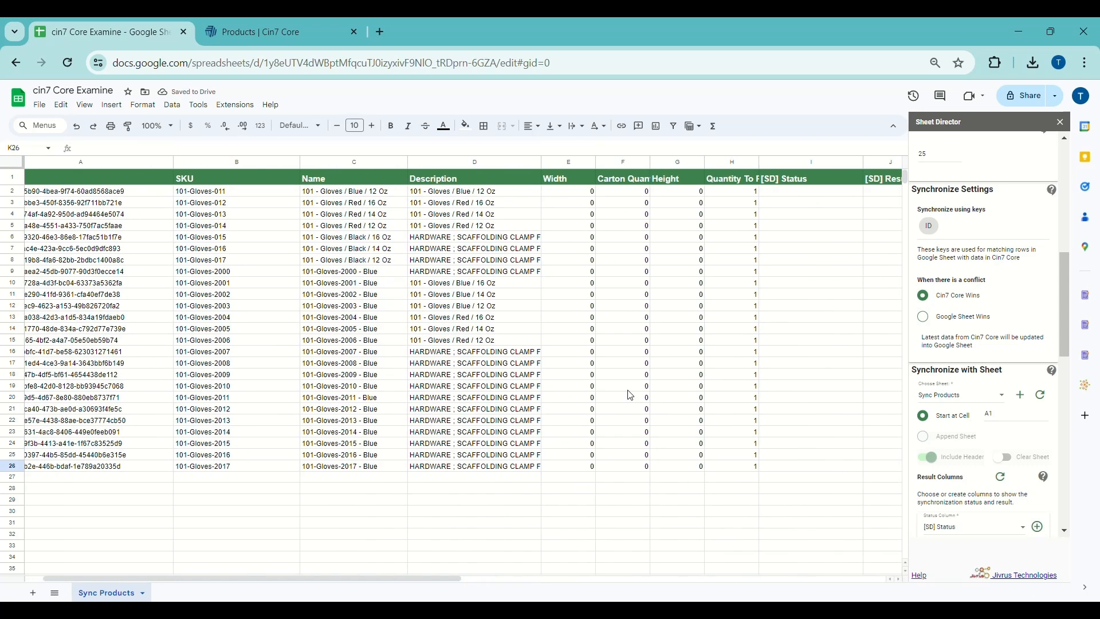
{"action": "double_click", "coordinate": [256, 195]}
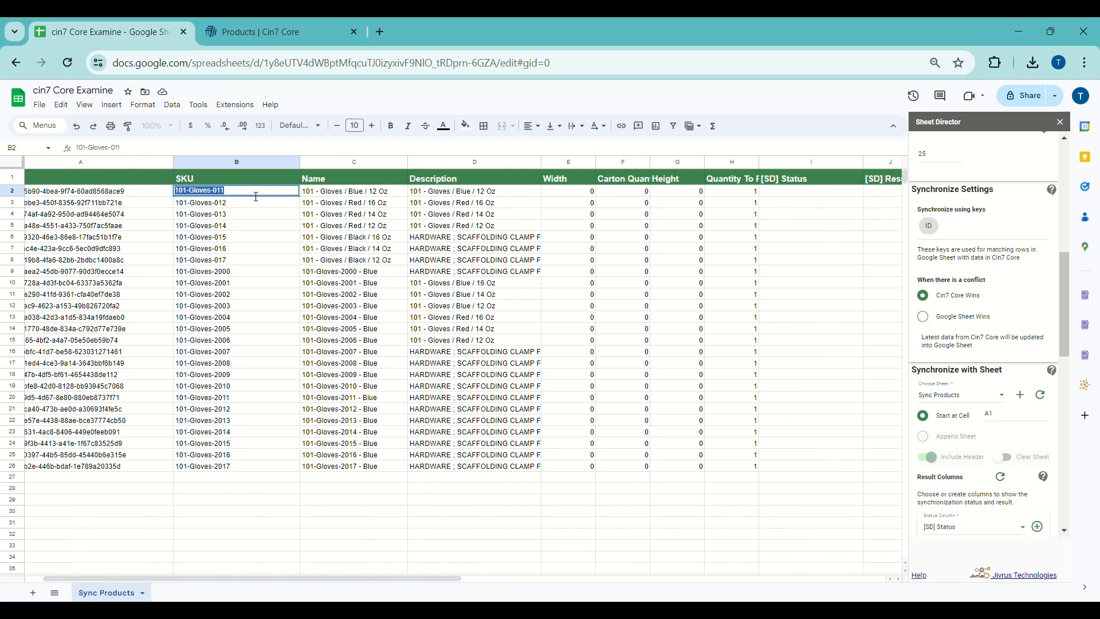
{"action": "type", "text": "Earphones - 101"}
{"action": "left_click", "coordinate": [397, 271]}
{"action": "left_click", "coordinate": [233, 193]}
{"action": "scroll", "coordinate": [808, 354], "scroll_direction": "right", "scroll_amount": 2}
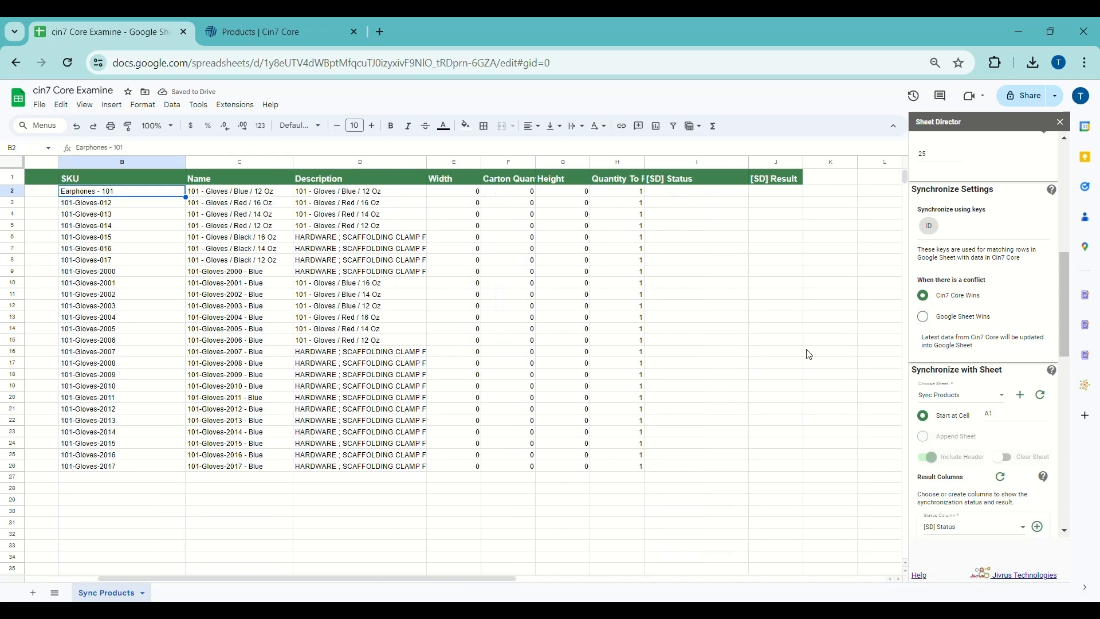
{"action": "scroll", "coordinate": [809, 354], "scroll_direction": "right", "scroll_amount": 1}
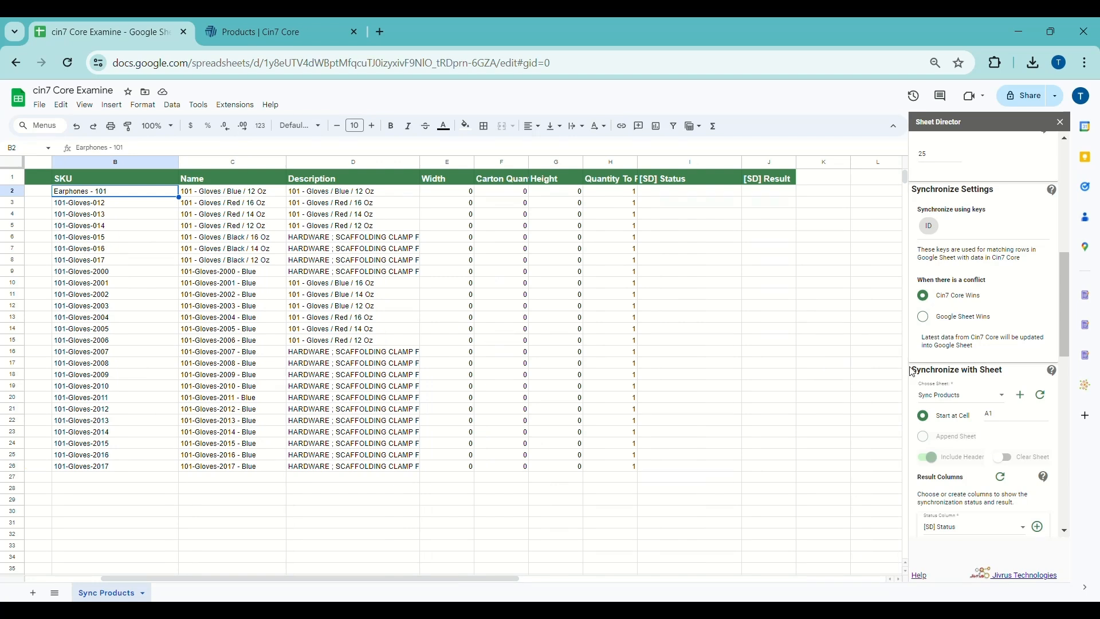
Step: Execute the synchronization with Cin7 Core Wins in effect and approve updating the records in the Google Sheet
{"action": "scroll", "coordinate": [965, 374], "scroll_direction": "down", "scroll_amount": 1}
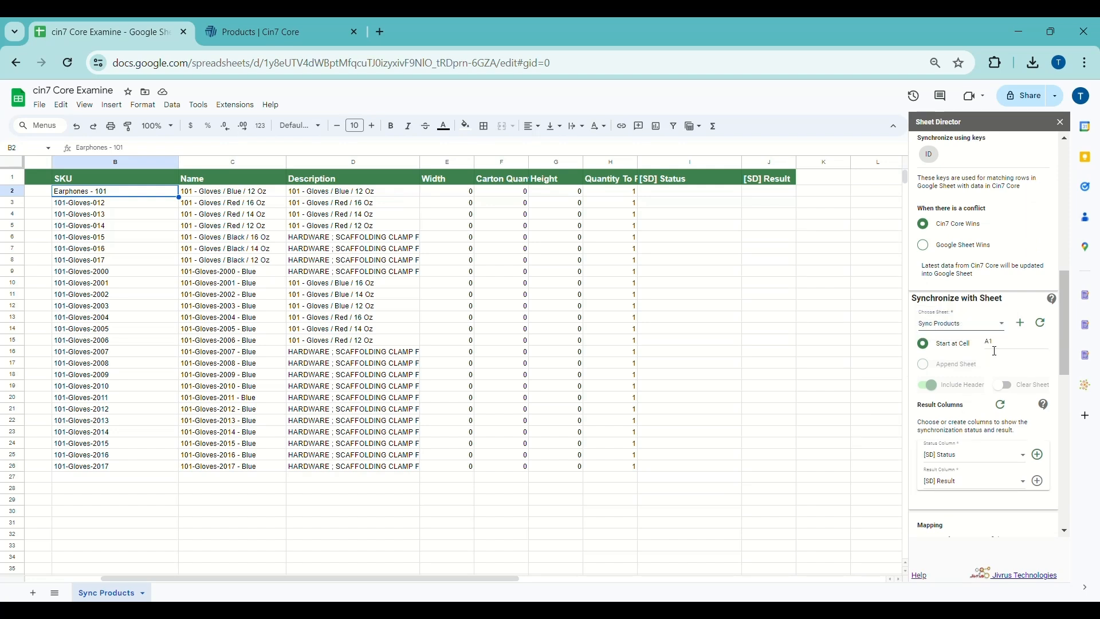
{"action": "scroll", "coordinate": [994, 351], "scroll_direction": "down", "scroll_amount": 10}
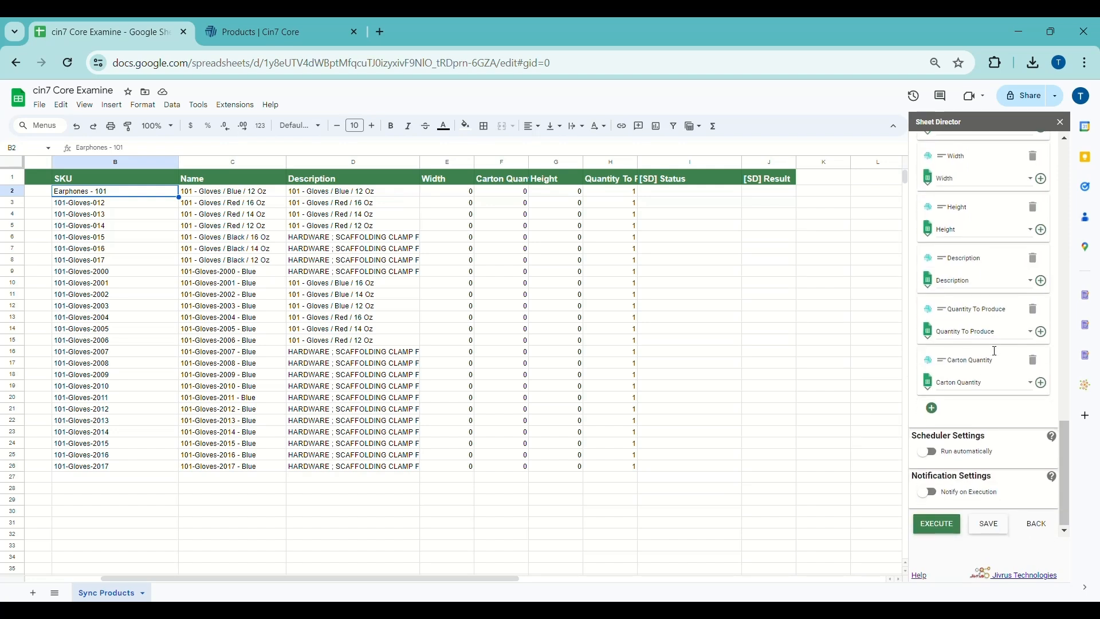
{"action": "left_click", "coordinate": [937, 525]}
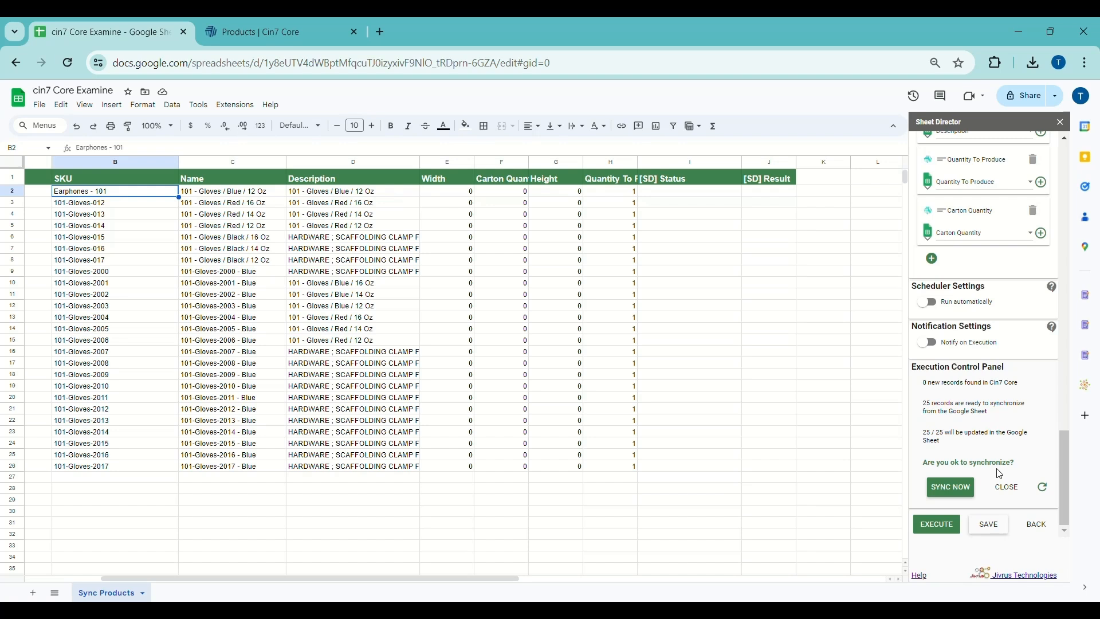
{"action": "left_click", "coordinate": [953, 489]}
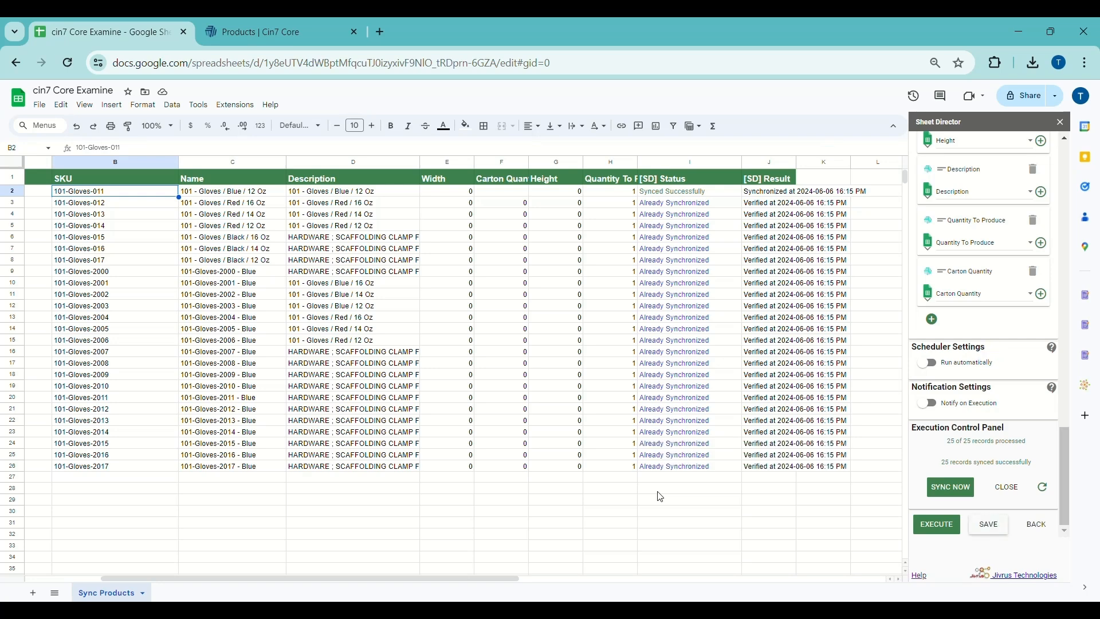
{"action": "scroll", "coordinate": [659, 496], "scroll_direction": "right", "scroll_amount": 2}
Step: Set the synchronization's start cell to D6
{"action": "scroll", "coordinate": [937, 432], "scroll_direction": "up", "scroll_amount": 10}
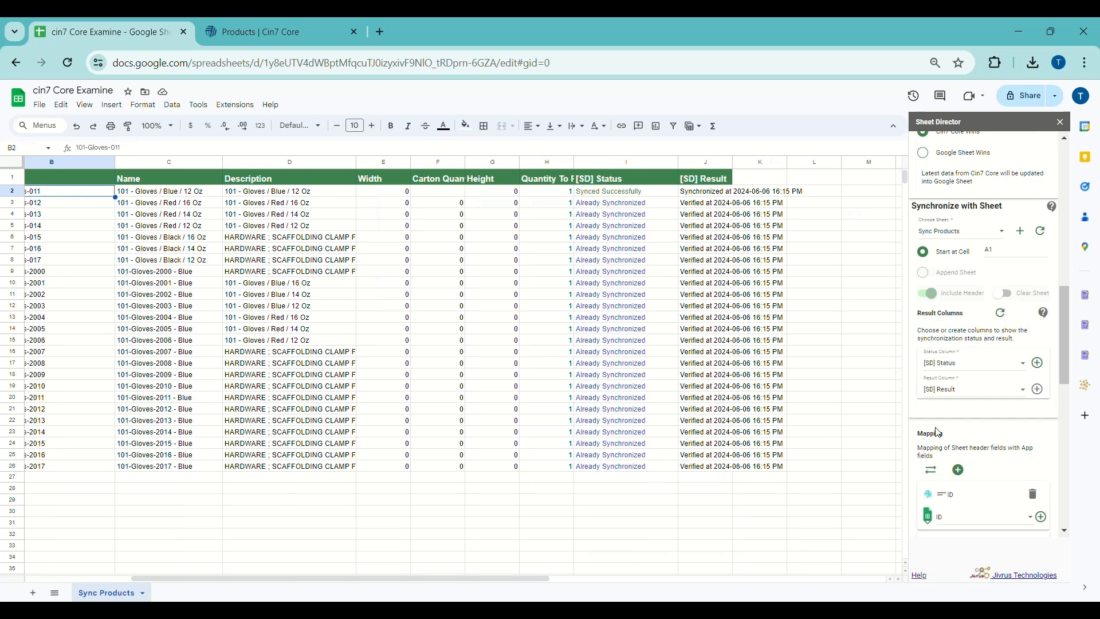
{"action": "scroll", "coordinate": [938, 342], "scroll_direction": "up", "scroll_amount": 1}
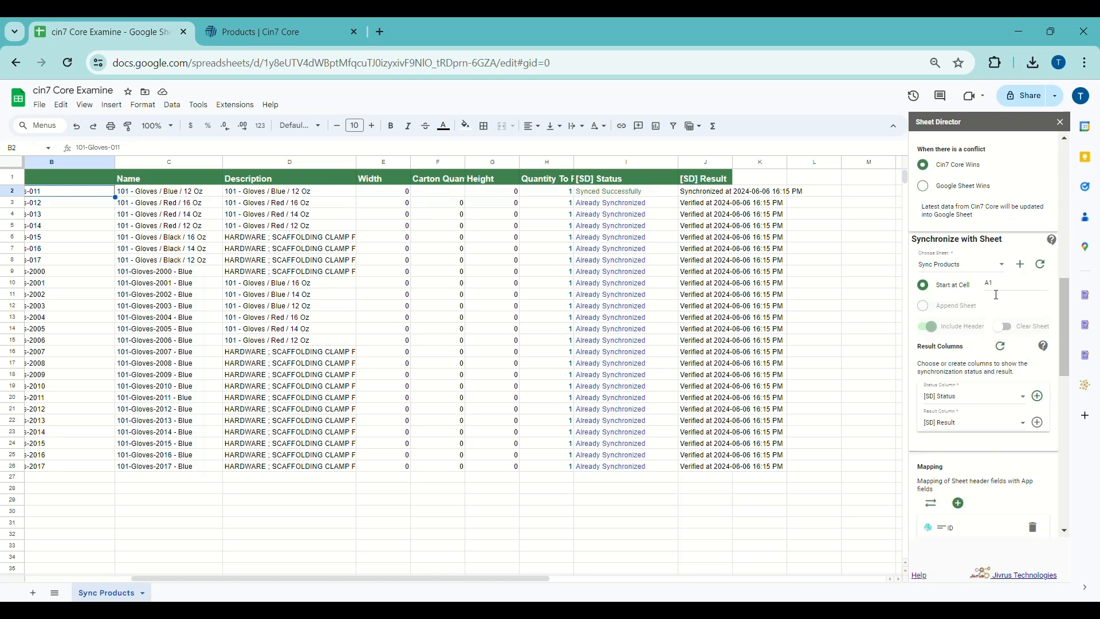
{"action": "double_click", "coordinate": [1000, 290]}
{"action": "key", "text": "BackSpace"}
Step: Add a new sheet to the spreadsheet and choose Sheet2 as the sheet to synchronize with
{"action": "left_click", "coordinate": [36, 592]}
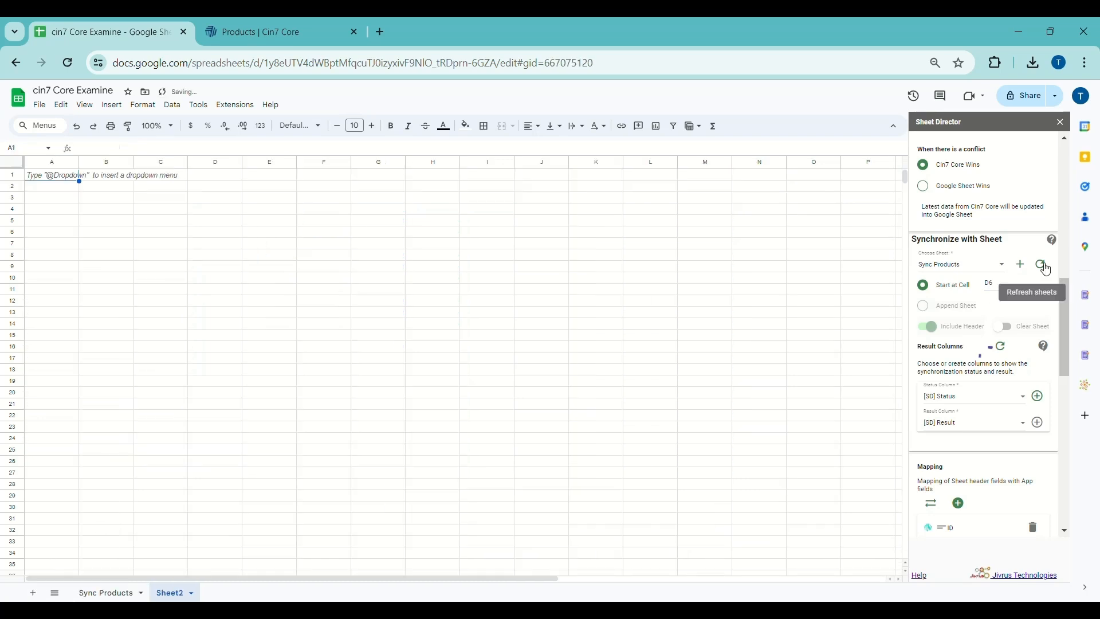
{"action": "left_click", "coordinate": [982, 266]}
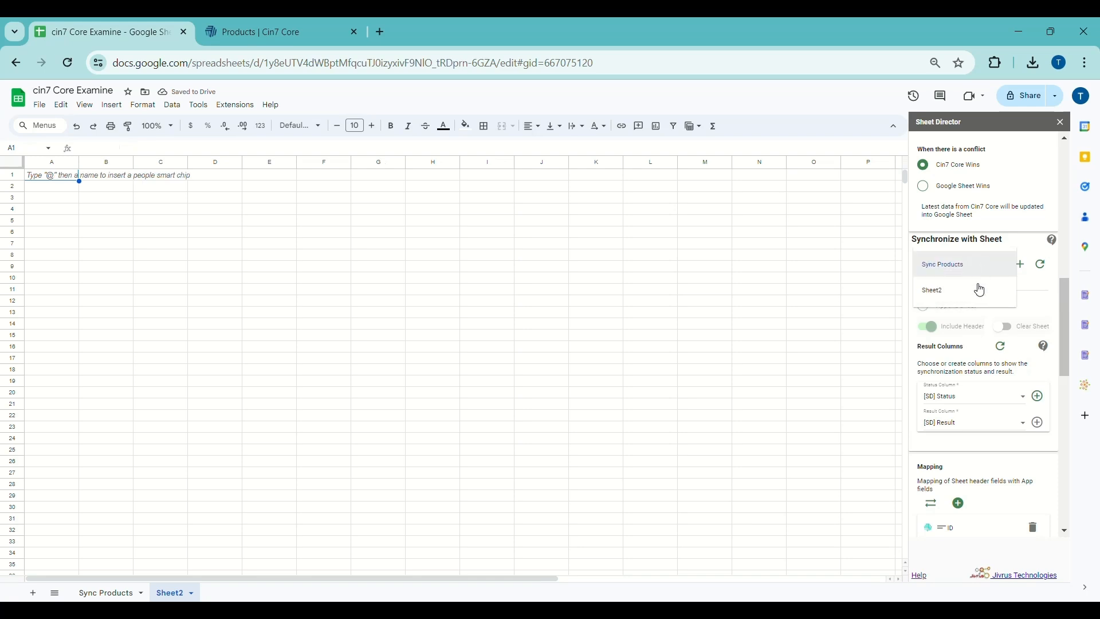
{"action": "left_click", "coordinate": [976, 291]}
Step: Close the previous execution results, execute the synchronization for Sheet2 and get the records from Cin7 Core
{"action": "scroll", "coordinate": [974, 290], "scroll_direction": "down", "scroll_amount": 10}
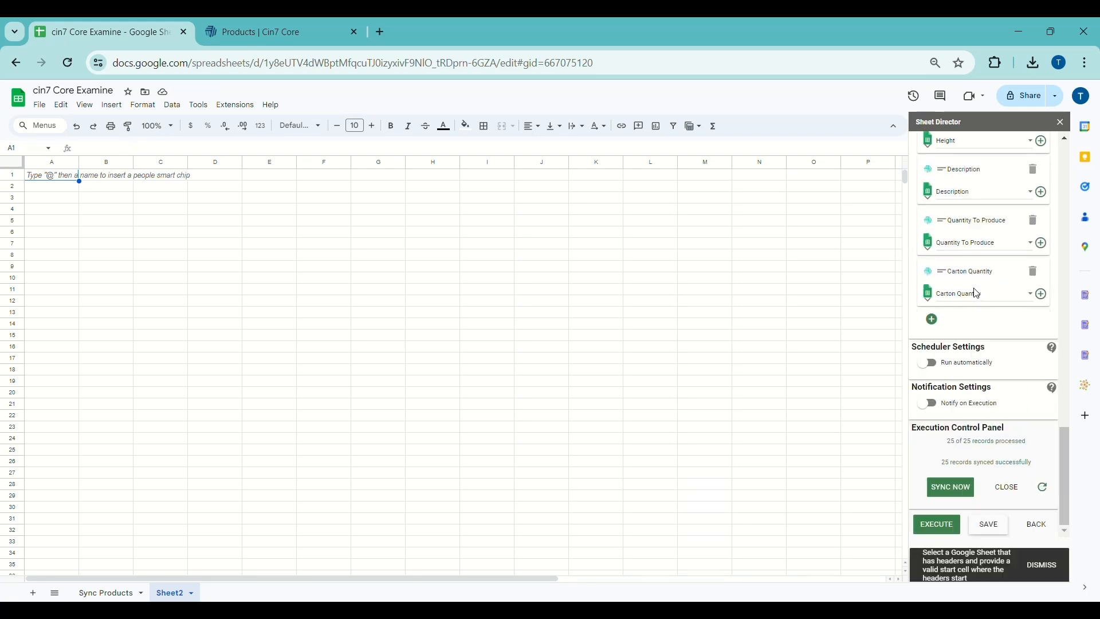
{"action": "left_click", "coordinate": [1013, 488]}
{"action": "left_click", "coordinate": [1041, 564]}
{"action": "left_click", "coordinate": [936, 523]}
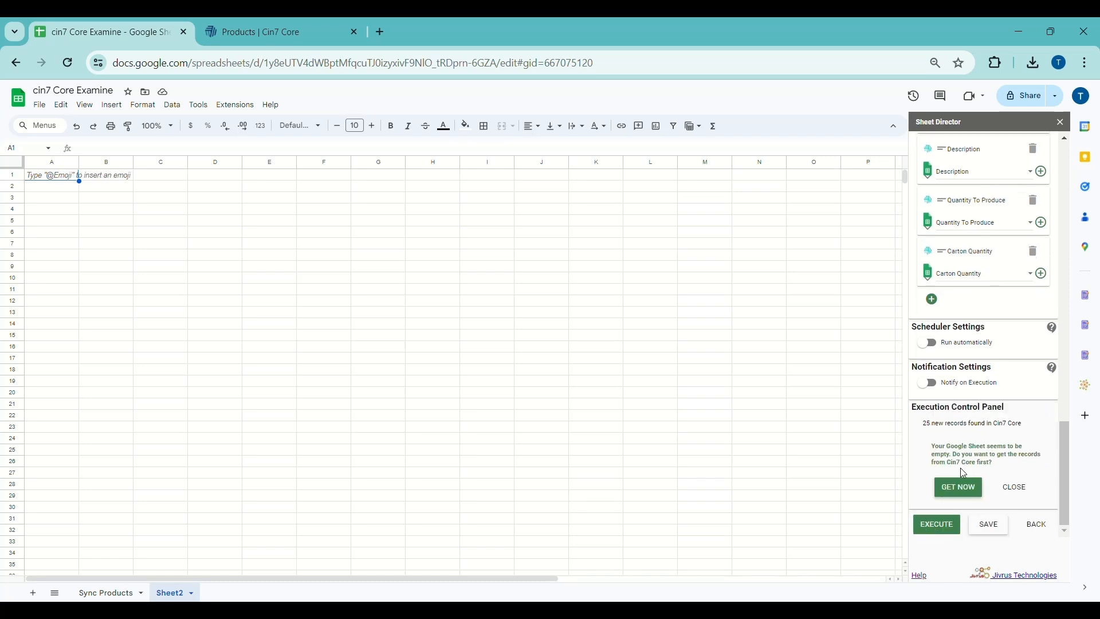
{"action": "left_click", "coordinate": [963, 488]}
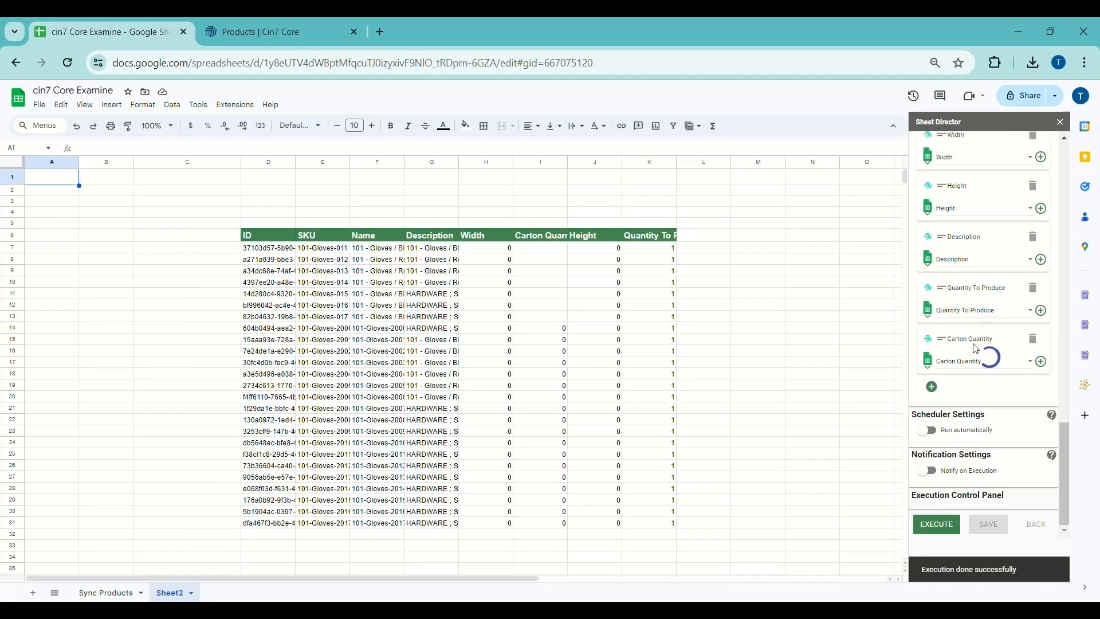
Step: Create the [SD] Status and [SD] Result columns in Sheet2 as the synchronization's result columns
{"action": "scroll", "coordinate": [976, 348], "scroll_direction": "up", "scroll_amount": 10}
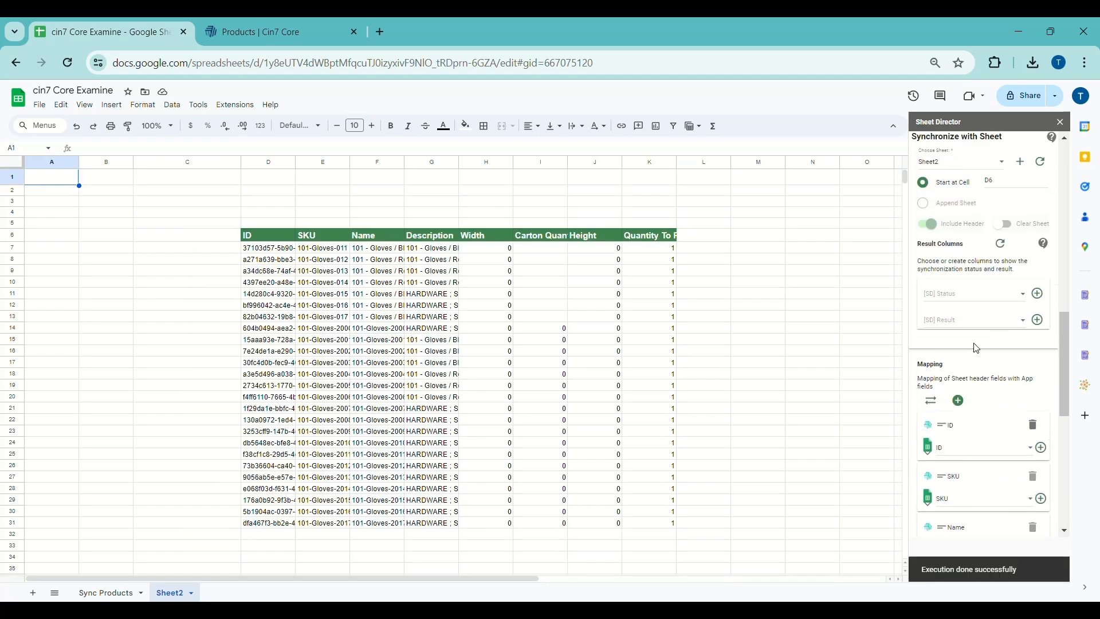
{"action": "left_click", "coordinate": [1040, 296]}
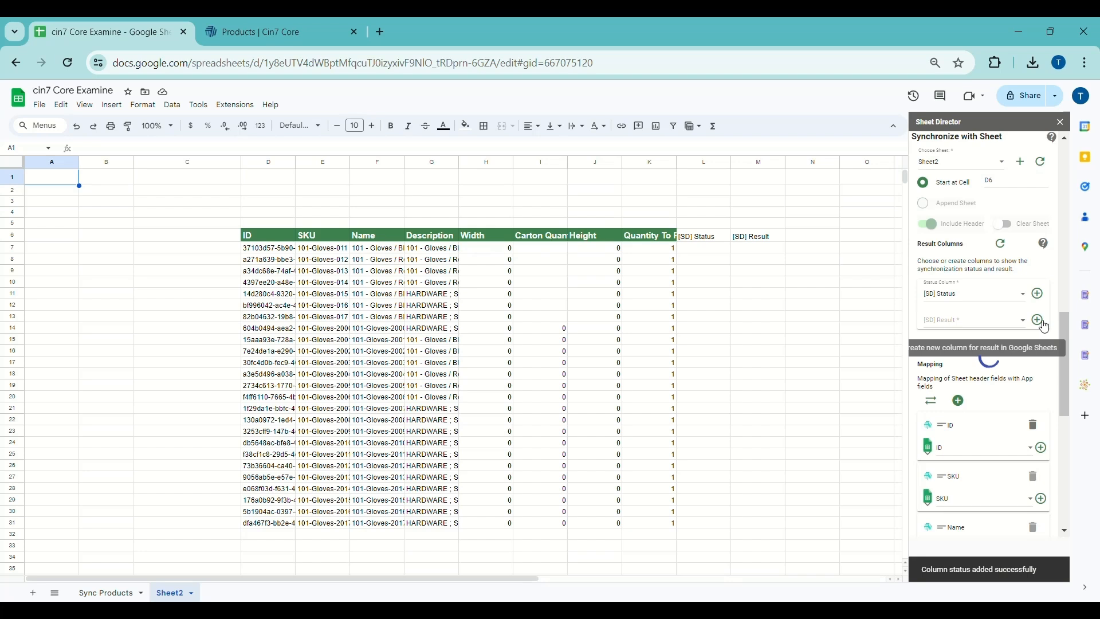
Step: Execute the synchronization on Sheet2, approve syncing its records, and select header row 6
{"action": "scroll", "coordinate": [1008, 373], "scroll_direction": "down", "scroll_amount": 7}
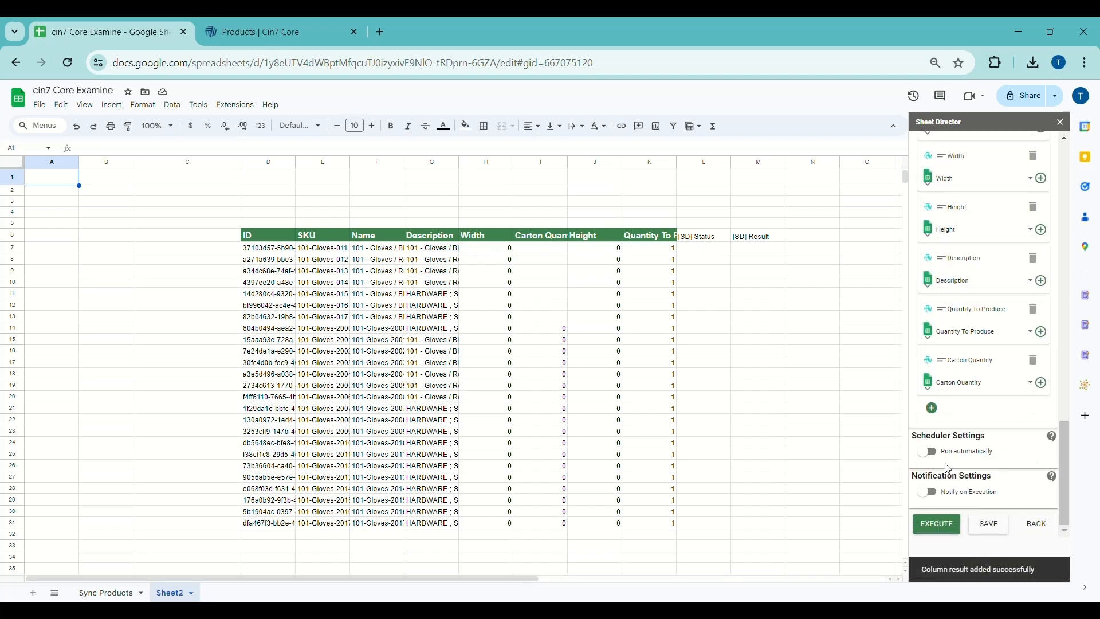
{"action": "left_click", "coordinate": [948, 524]}
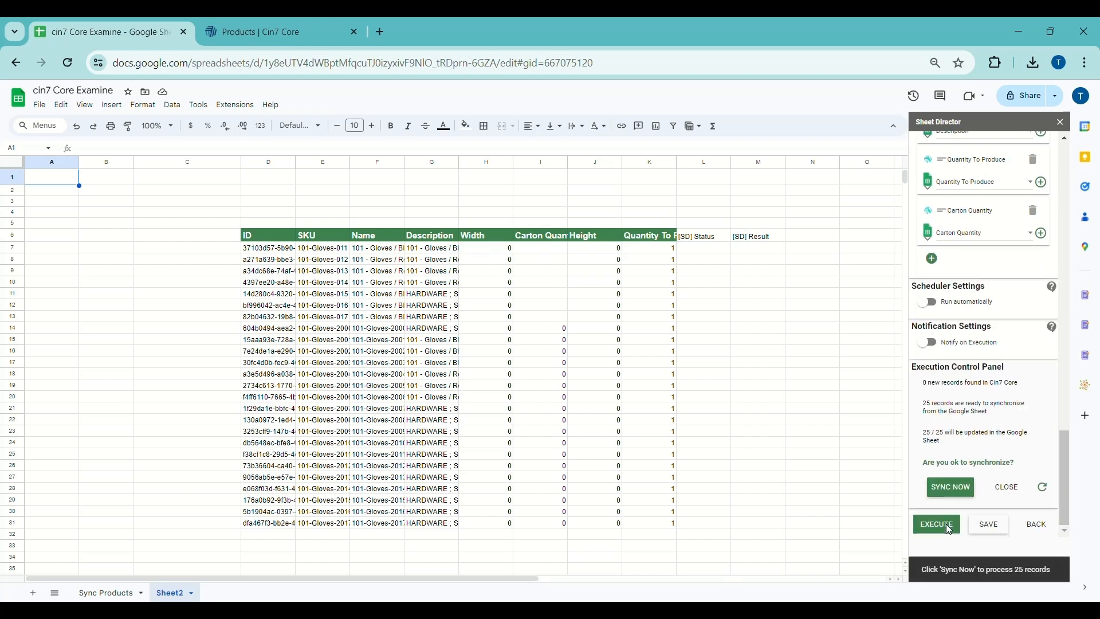
{"action": "left_click", "coordinate": [958, 493]}
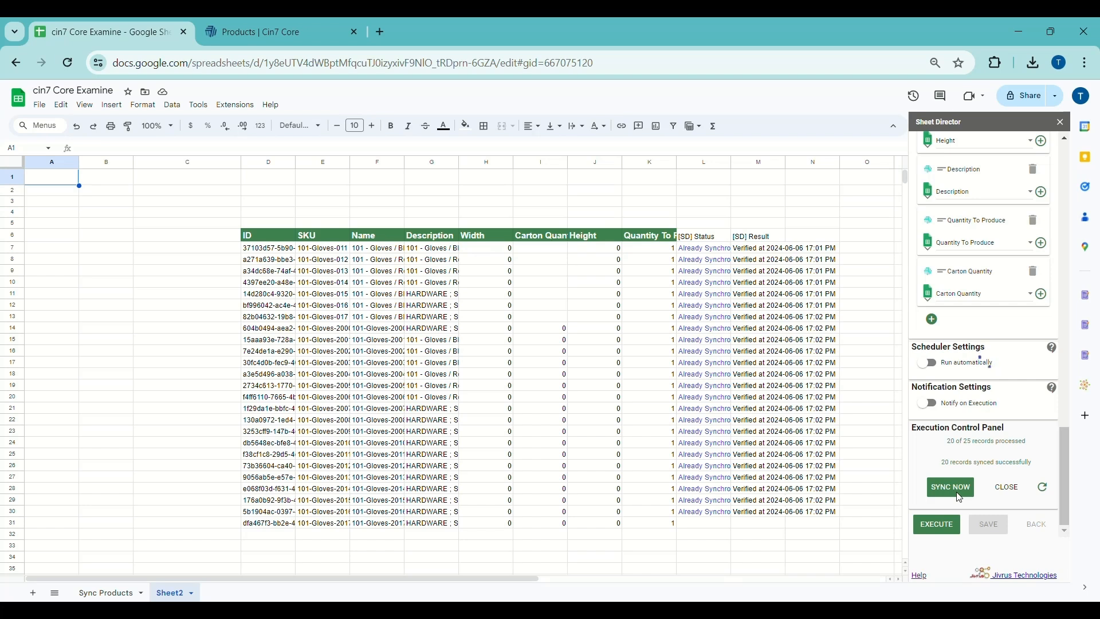
{"action": "left_click", "coordinate": [17, 241]}
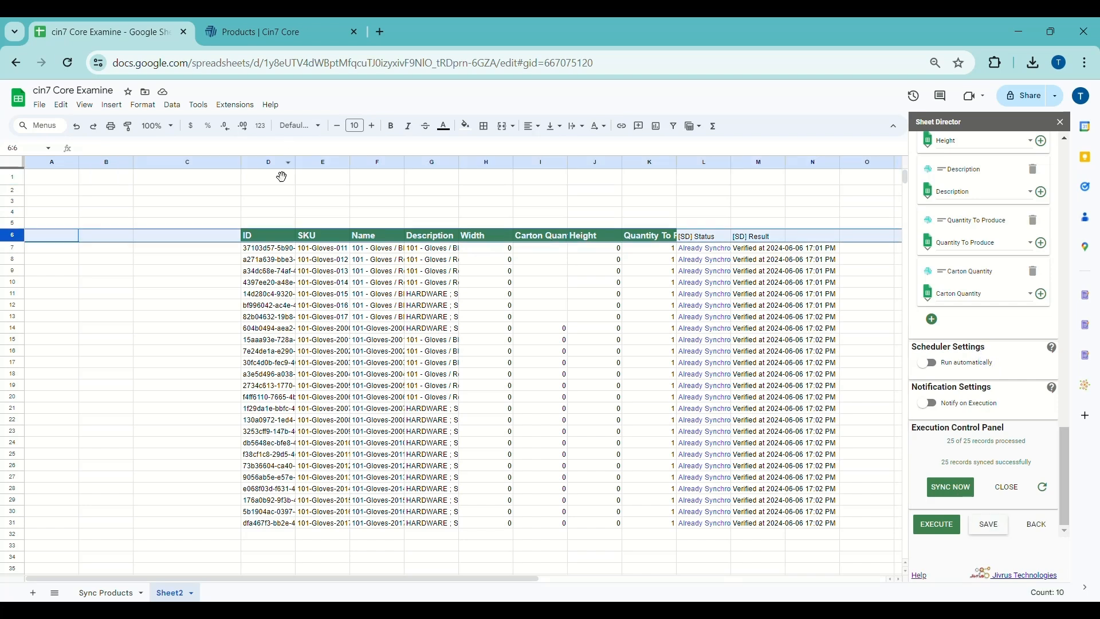